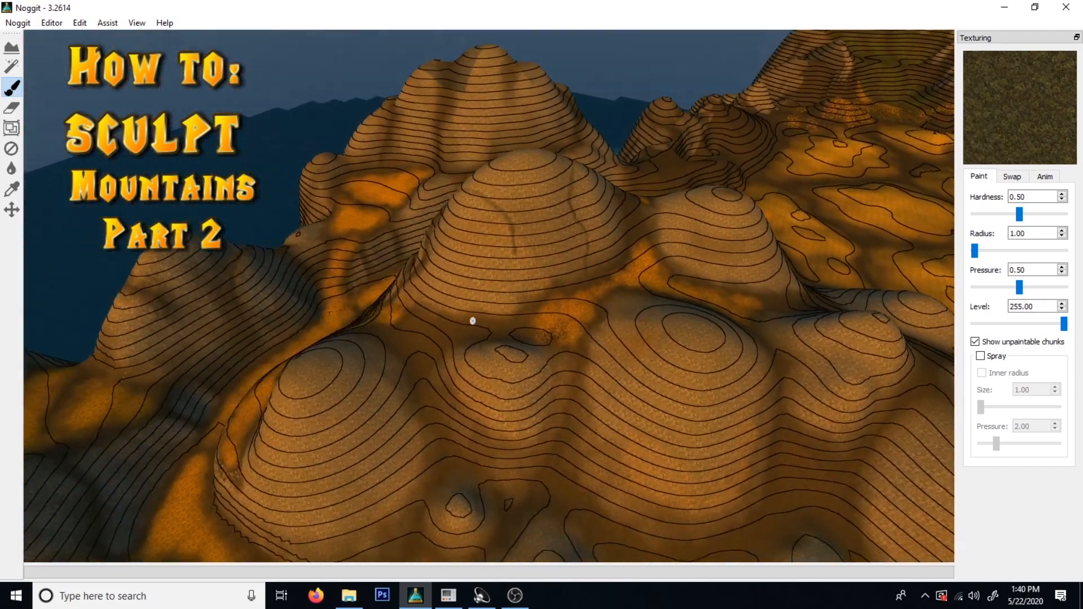
Paint a thin dark crease across the central hill's flank with brush radius 1.00 and pressure 0.50
key("w")
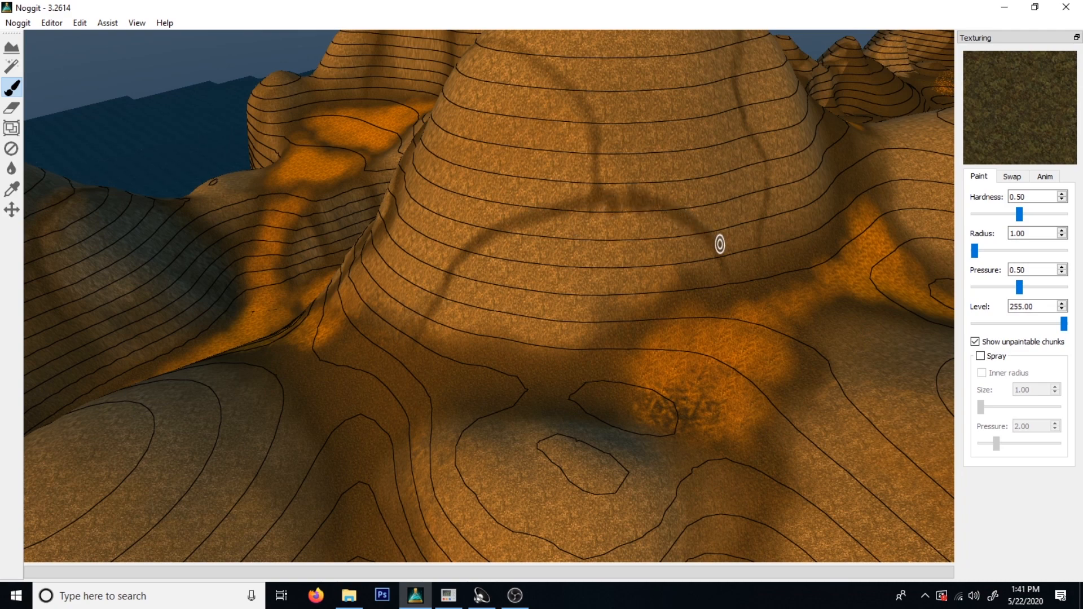
key("s")
mouse_move(740, 292)
right_mouse_down()
mouse_move(742, 270)
mouse_move(407, 282)
mouse_move(254, 220)
right_mouse_up()
key("w")
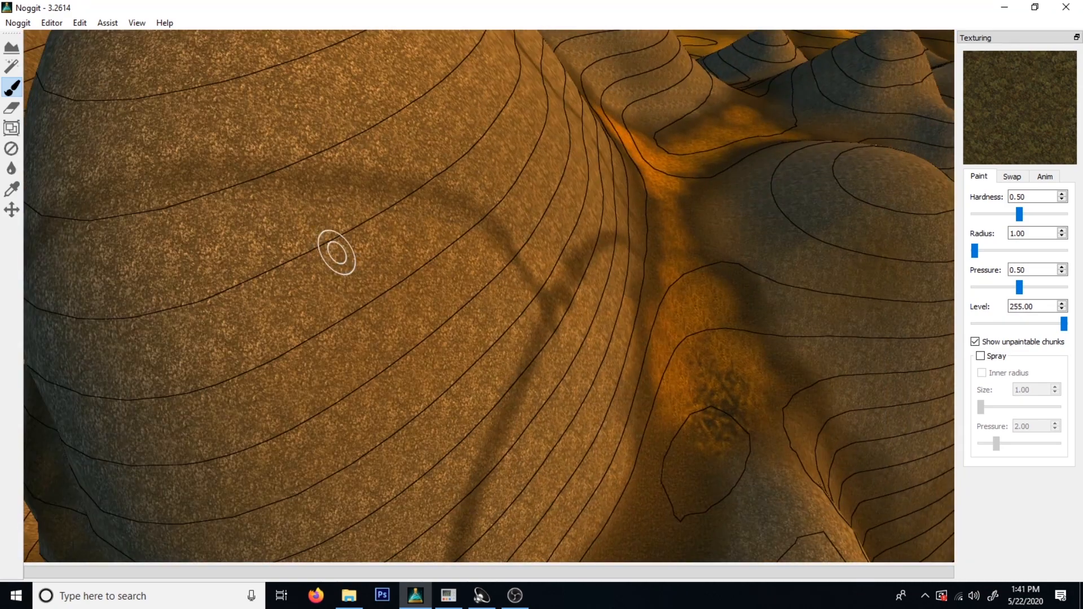
mouse_move(414, 196)
left_mouse_down("shift")
mouse_move(302, 175)
mouse_move(138, 174)
left_mouse_up("shift")
Continue the thin dark crease lines around the hill's far side and up towards the summit
key("s")
right_click_drag(302, 184, 486, 227)
key("w")
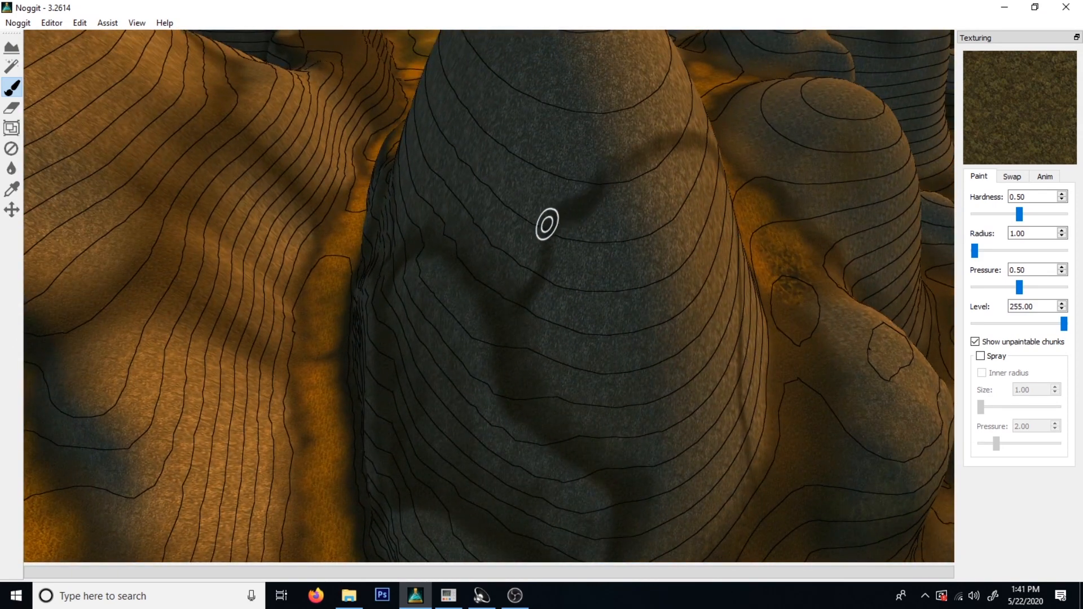
key("s")
right_click_drag(655, 321, 682, 312)
key("w")
key("s")
key("w")
right_click_drag(611, 303, 571, 312)
key("s")
key("w")
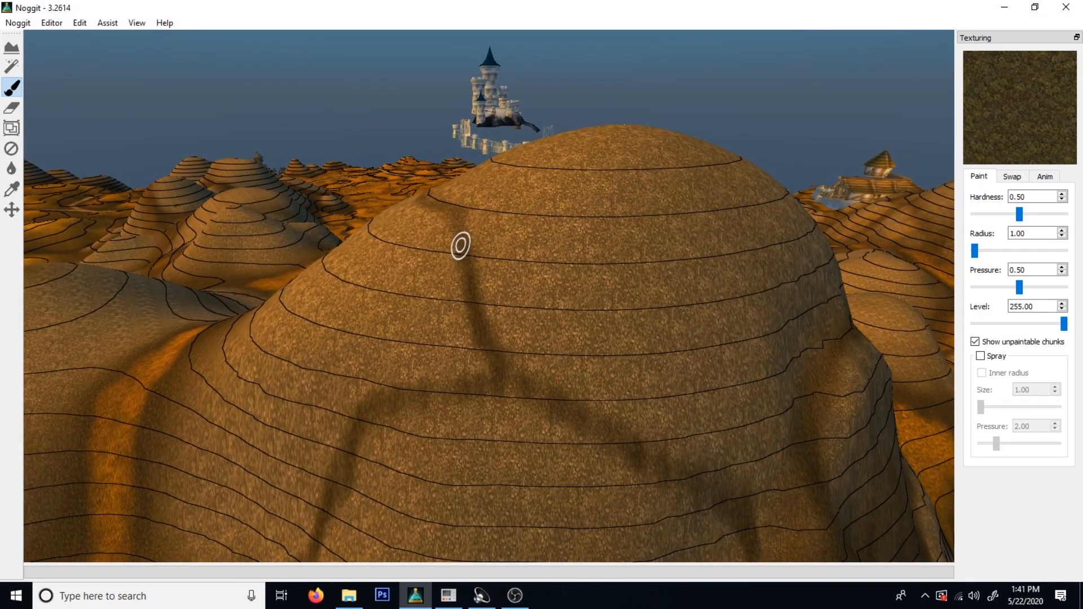
left_click_drag(445, 203, 423, 196, "shift")
Paint a thin dark line over the hill's shoulder and down its shaded end to link the creases
key("s")
mouse_move(431, 205)
right_mouse_down()
mouse_move(558, 237)
mouse_move(689, 316)
mouse_move(745, 327)
right_mouse_up()
key("w")
key("s")
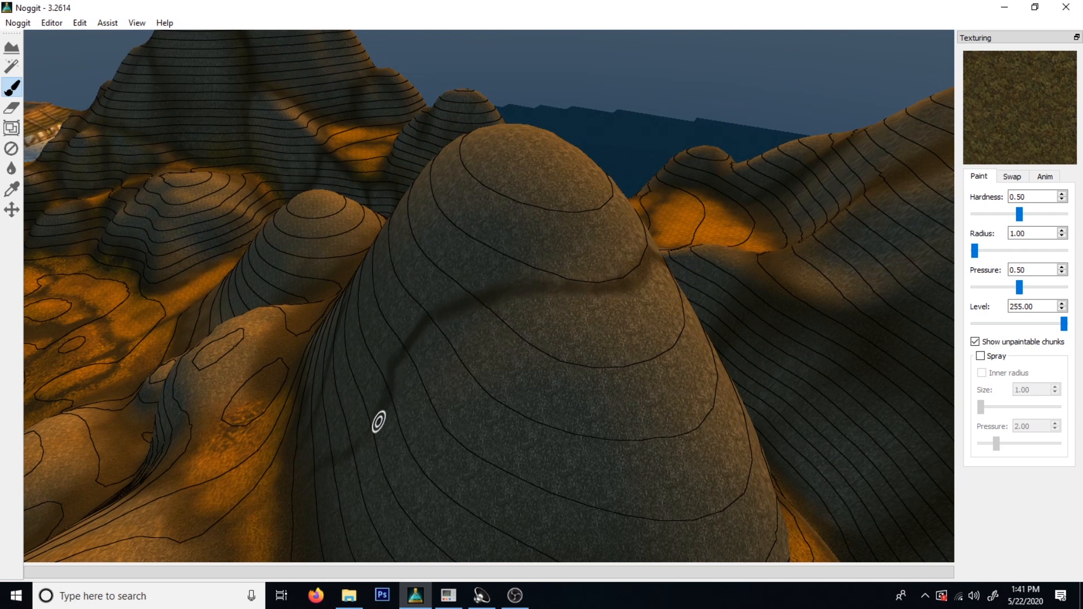
key("s")
key("w")
Examine the painted crease outlines on both faces of the hill, up close and from a distance
right_click_drag(525, 394, 48, 288)
key("s")
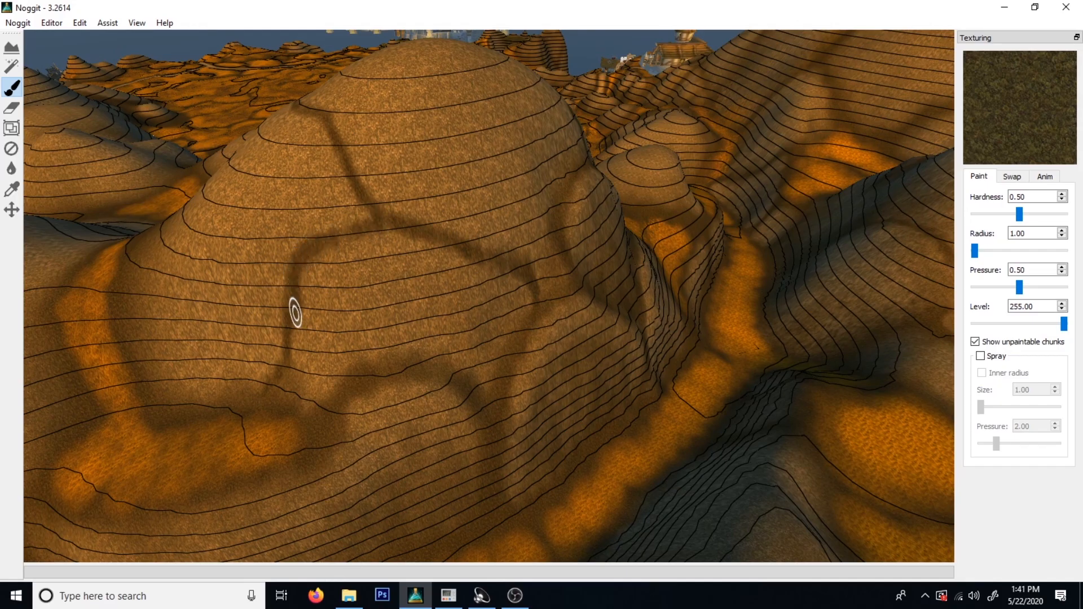
key("s")
mouse_move(264, 402)
right_mouse_down()
mouse_move(459, 450)
mouse_move(251, 377)
mouse_move(177, 416)
mouse_move(722, 504)
right_mouse_up()
key("w")
key("s")
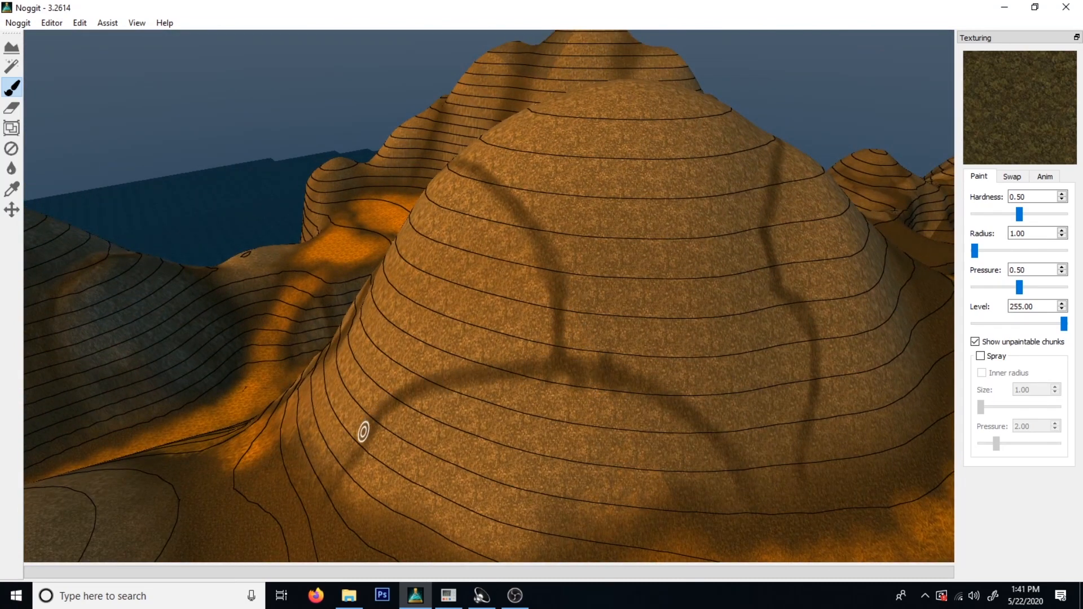
key("s")
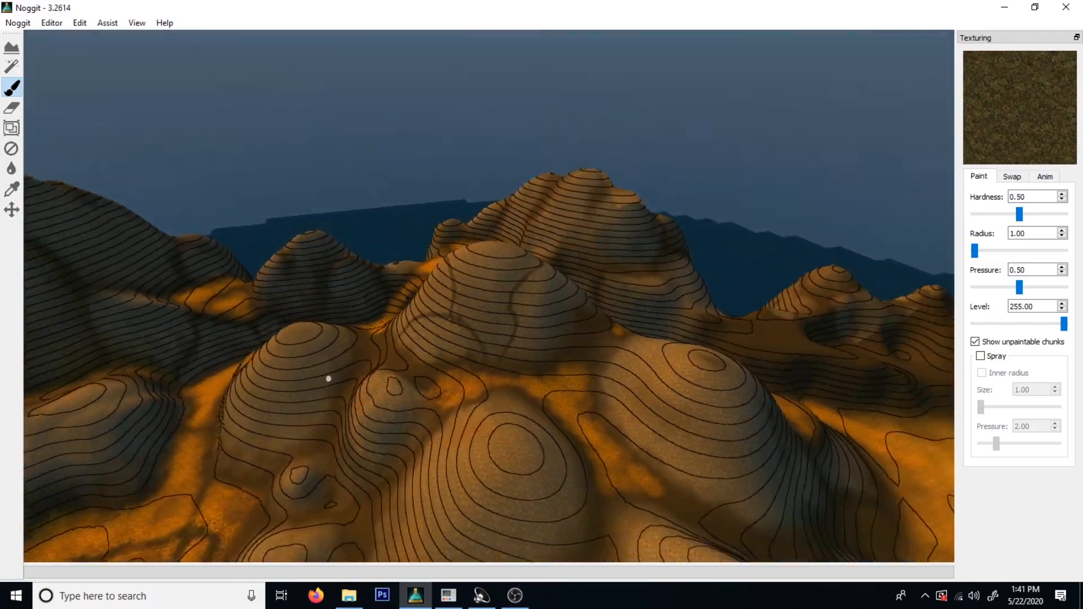
key("w")
mouse_move(328, 378)
right_mouse_down()
mouse_move(484, 445)
mouse_move(624, 399)
mouse_move(619, 442)
mouse_move(483, 355)
mouse_move(430, 561)
mouse_move(426, 474)
mouse_move(621, 416)
mouse_move(564, 435)
mouse_move(544, 406)
mouse_move(467, 443)
right_mouse_up()
key("s")
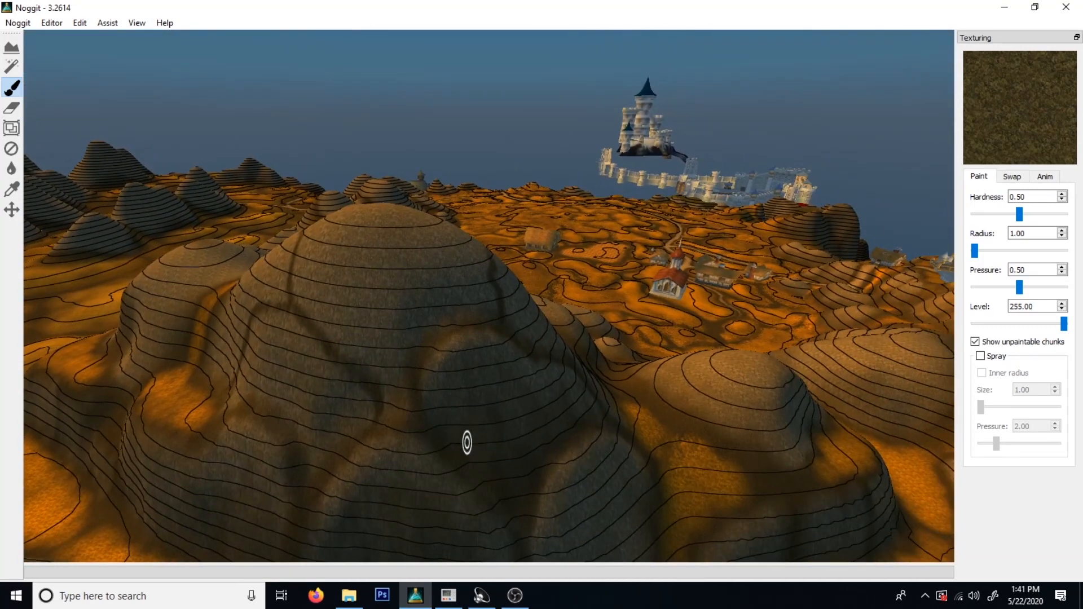
Set the brush radius to 3.00 and pressure to 0.40, then shade softly along the hill's forked crease
key("w")
right_click_drag(341, 423, 499, 409)
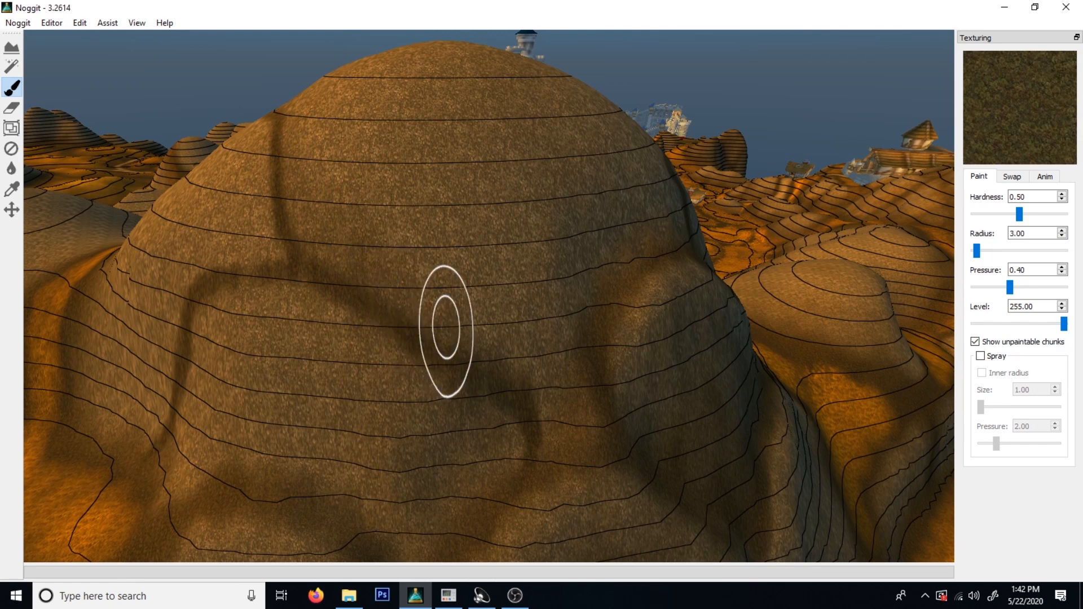
key("s")
mouse_move(483, 324)
right_mouse_down()
mouse_move(558, 451)
mouse_move(592, 425)
mouse_move(363, 302)
right_mouse_up()
key("w")
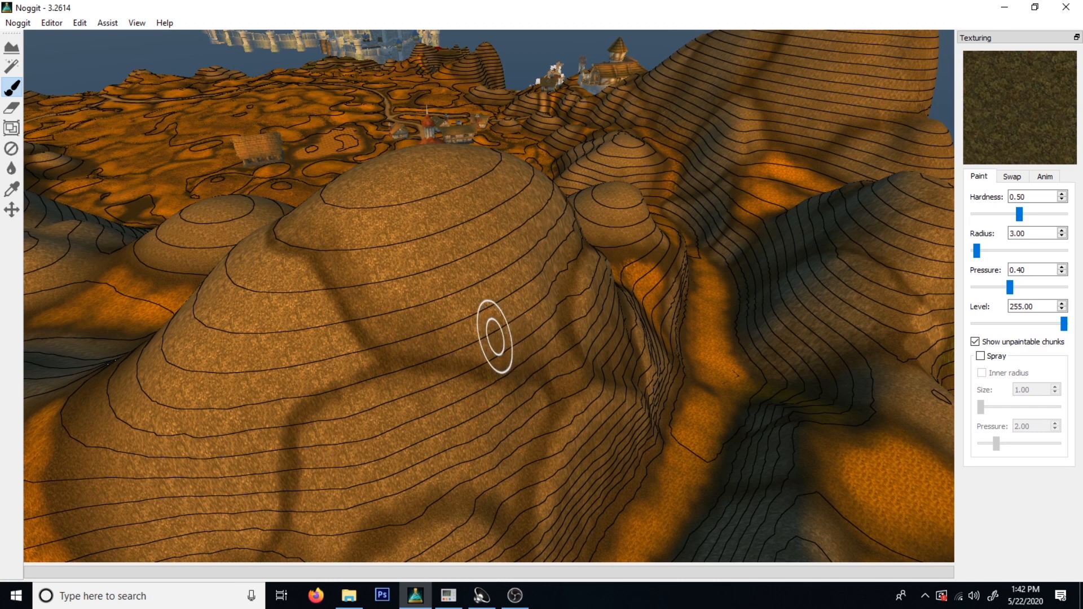
mouse_move(616, 337)
right_mouse_down()
mouse_move(576, 392)
mouse_move(303, 365)
mouse_move(363, 297)
right_mouse_up()
key("w")
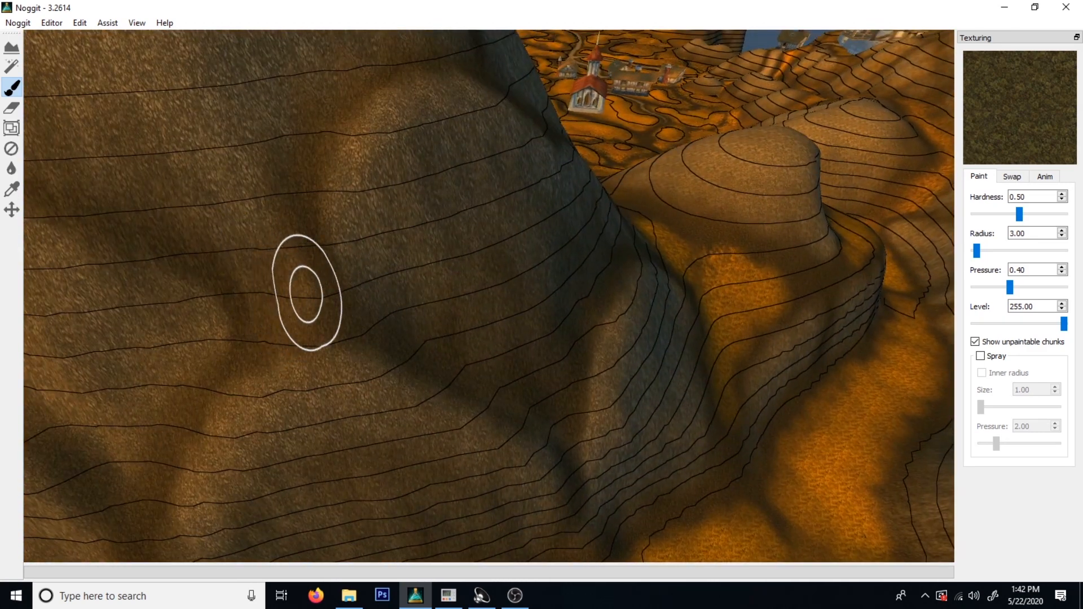
Darken the rock between the summit crease and the fork above the arched bulge with soft strokes
key("s")
mouse_move(389, 243)
right_mouse_down()
mouse_move(368, 246)
mouse_move(378, 329)
mouse_move(423, 312)
mouse_move(447, 341)
right_mouse_up()
key("w")
key("s")
key("w")
right_click_drag(592, 336, 571, 363)
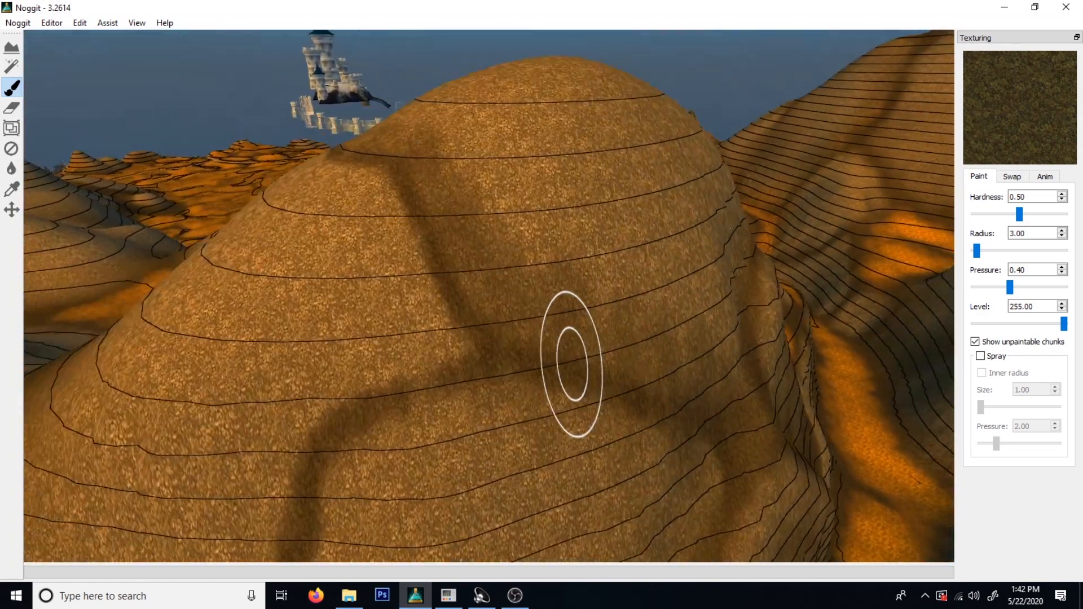
key("a")
mouse_move(400, 160)
right_mouse_down()
mouse_move(583, 355)
mouse_move(487, 360)
mouse_move(537, 182)
mouse_move(600, 240)
right_mouse_up()
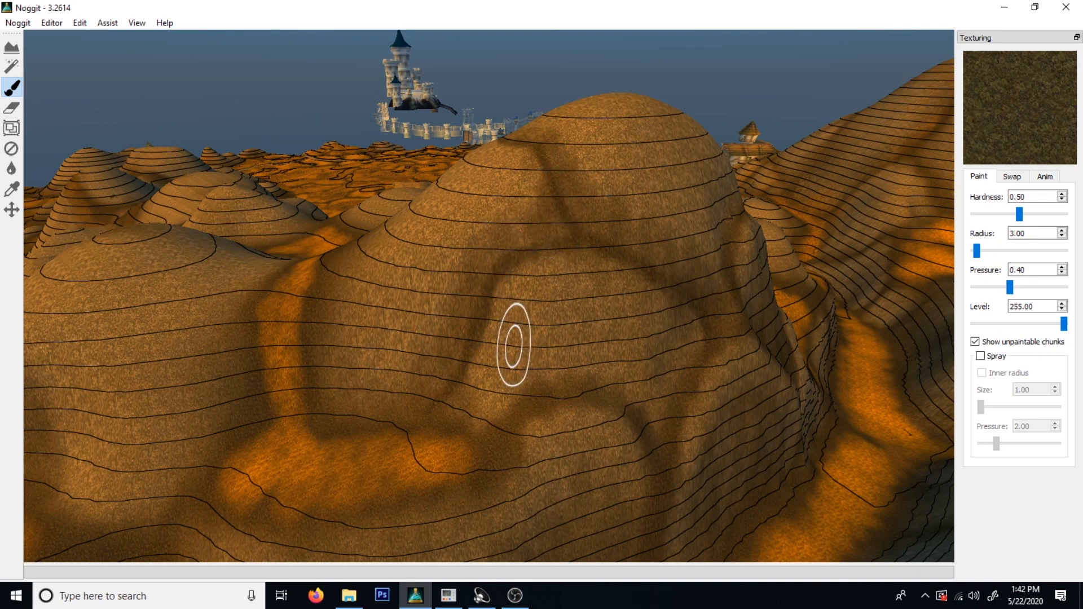
Shade the recesses beside and beneath the arched bulge in the middle of the hill face
key("s")
mouse_move(500, 339)
right_mouse_down()
mouse_move(551, 447)
mouse_move(527, 415)
right_mouse_up()
key("w")
key("s")
key("w")
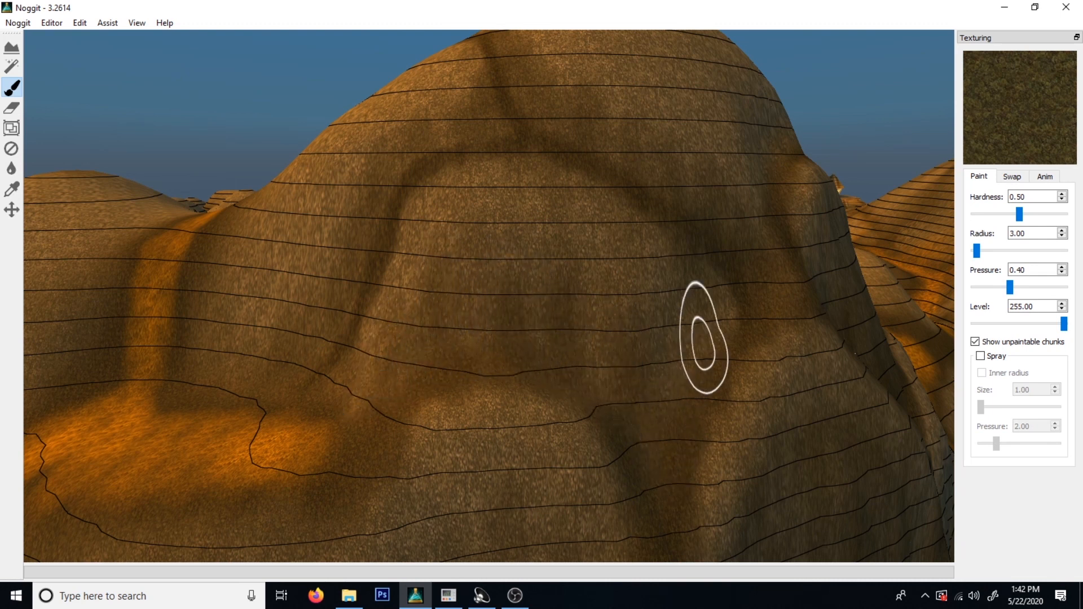
key("s")
key("s")
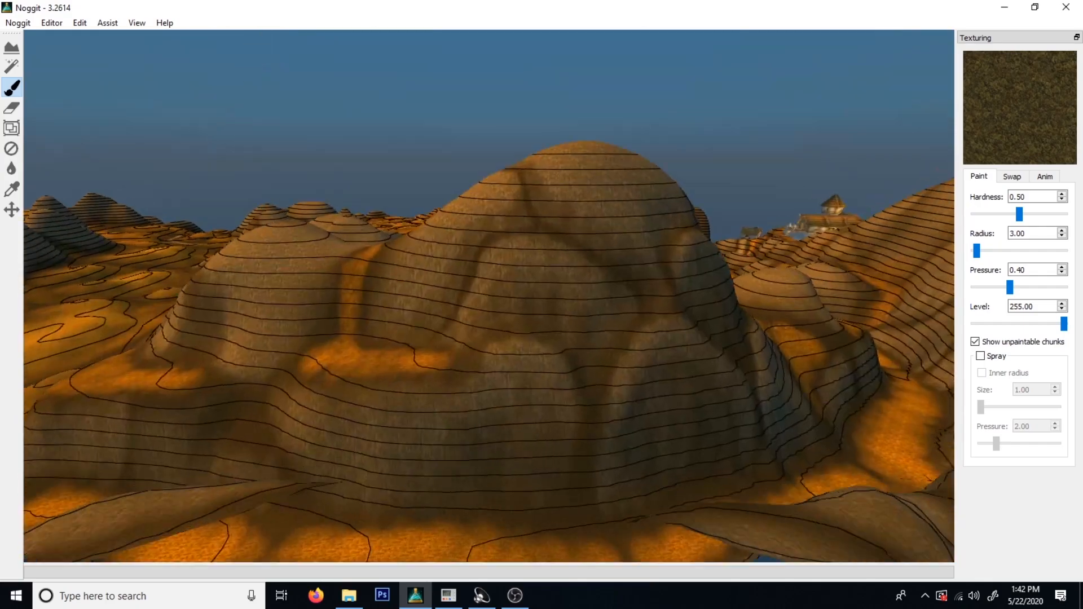
Soften the dark crease running down from the summit on the same hill face
key("w")
mouse_move(718, 292)
right_mouse_down()
mouse_move(628, 411)
mouse_move(506, 278)
mouse_move(413, 215)
mouse_move(720, 210)
mouse_move(546, 347)
right_mouse_up()
key("w")
key("s")
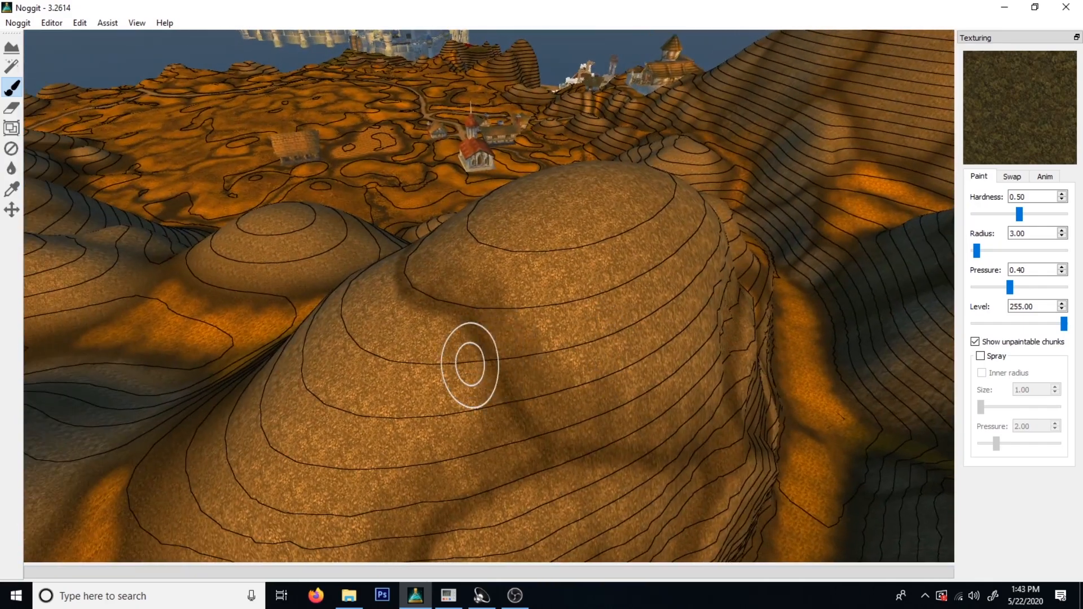
key("a")
mouse_move(441, 337)
right_mouse_down()
mouse_move(488, 314)
mouse_move(696, 329)
right_mouse_up()
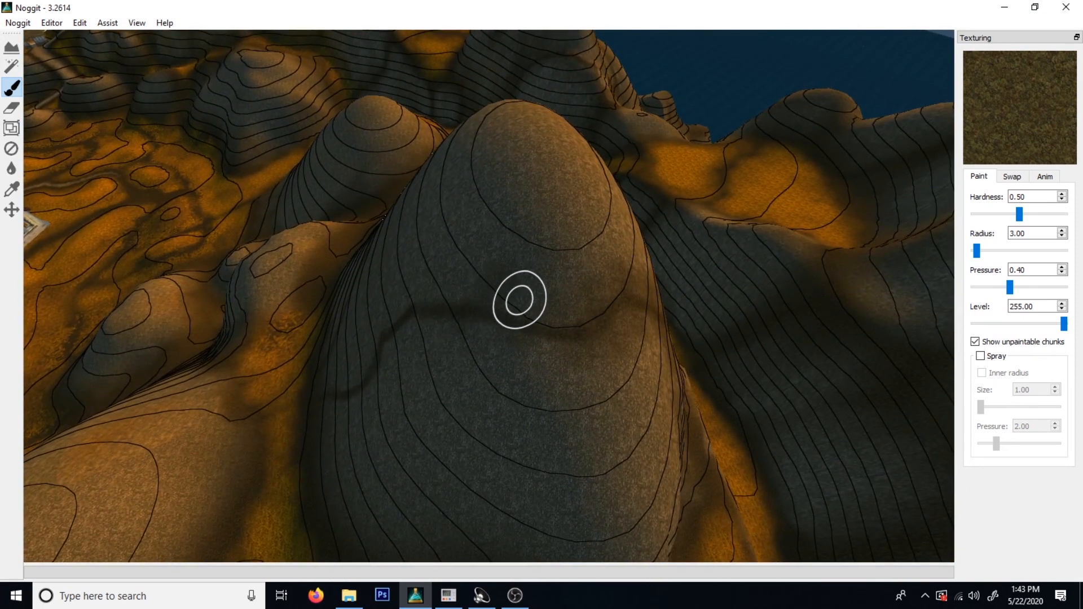
Blend dark shading along the crease over the hill's shoulder and above the side bulge
key("s")
mouse_move(706, 268)
right_mouse_down()
mouse_move(423, 324)
mouse_move(505, 327)
mouse_move(568, 346)
mouse_move(578, 330)
right_mouse_up()
key("w")
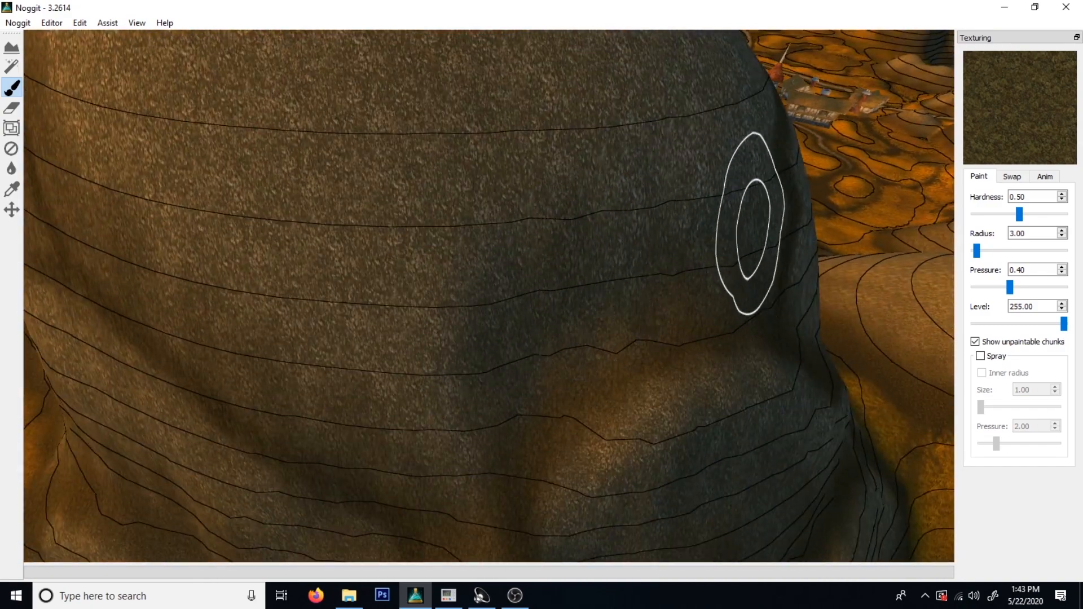
key("s")
right_click_drag(570, 324, 633, 296)
key("w")
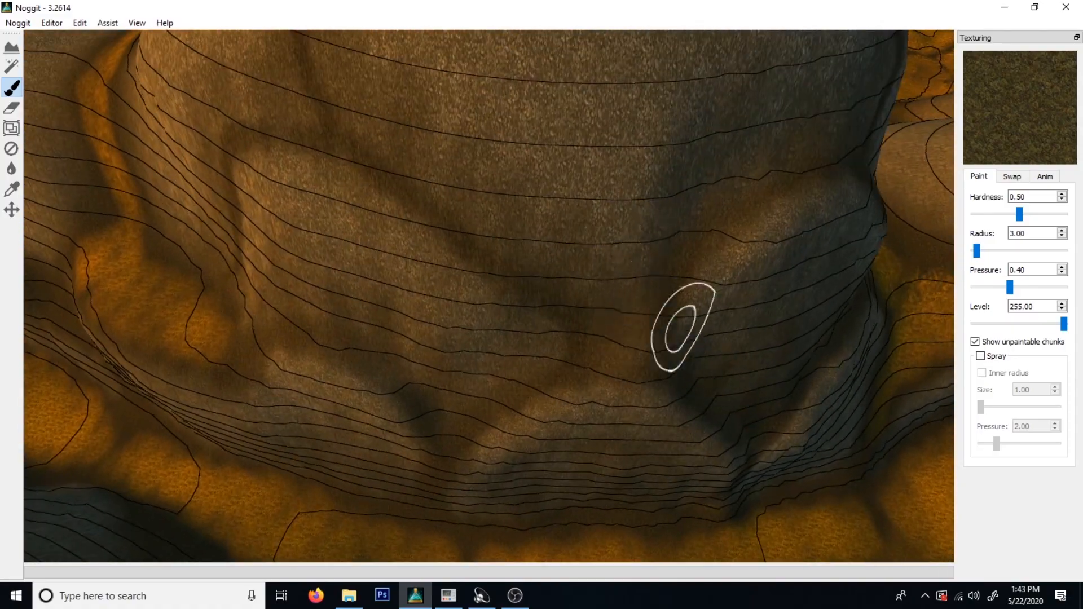
Shade the hollows between the side bulge and the lower bulges near the hill's base
key("s")
key("w")
mouse_move(450, 273)
right_mouse_down()
mouse_move(383, 367)
mouse_move(491, 293)
mouse_move(587, 466)
mouse_move(559, 350)
right_mouse_up()
key("w")
key("s")
key("w")
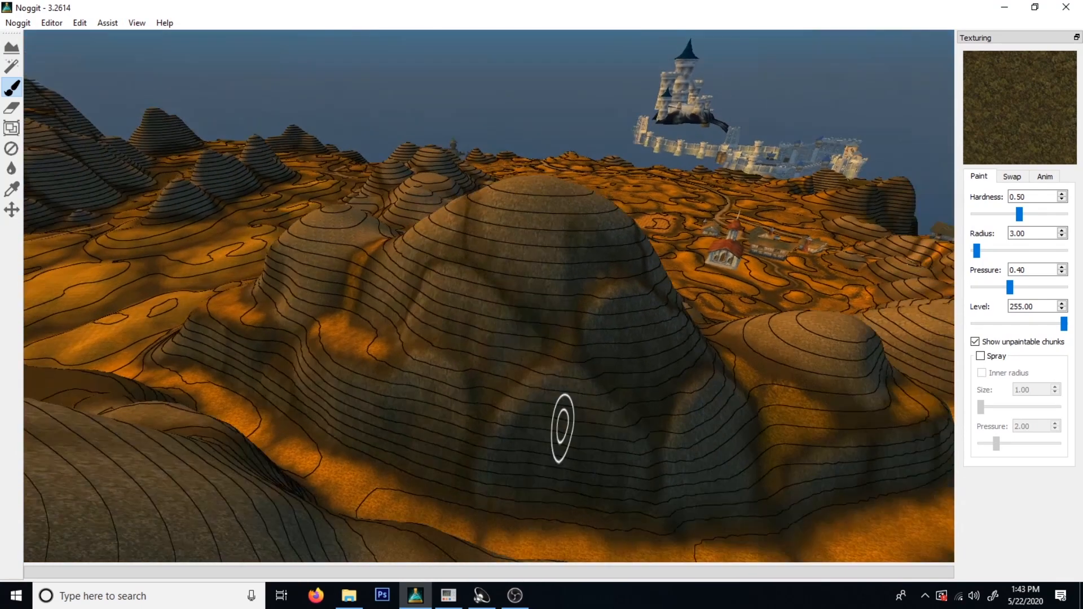
Deepen the soft shading beside the upper creases of the hill face
key("w")
right_click_drag(562, 427, 577, 275)
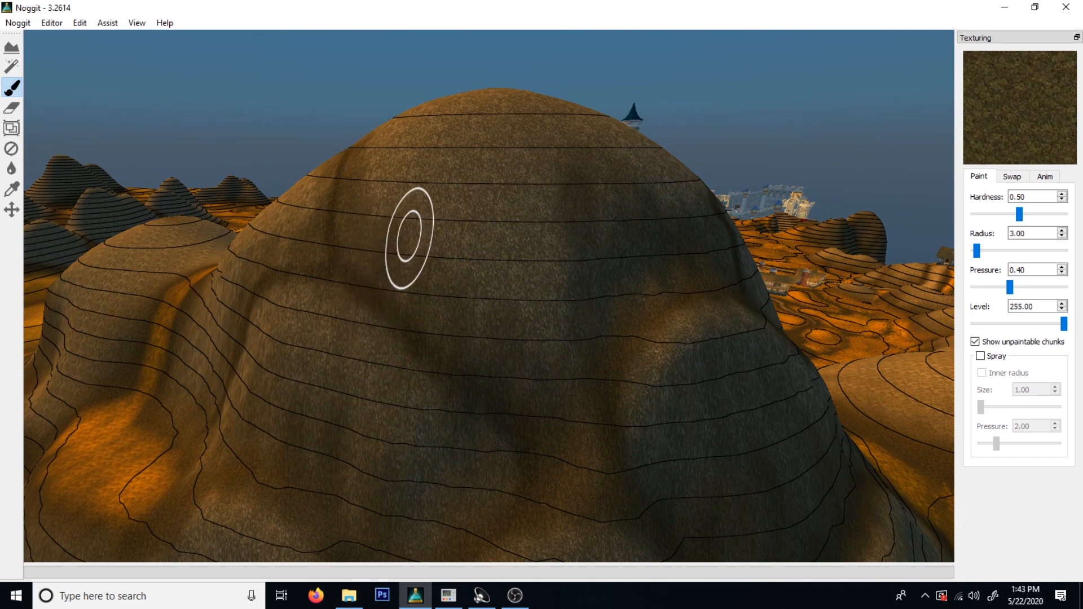
key("s")
right_click_drag(476, 443, 489, 162)
key("w")
key("s")
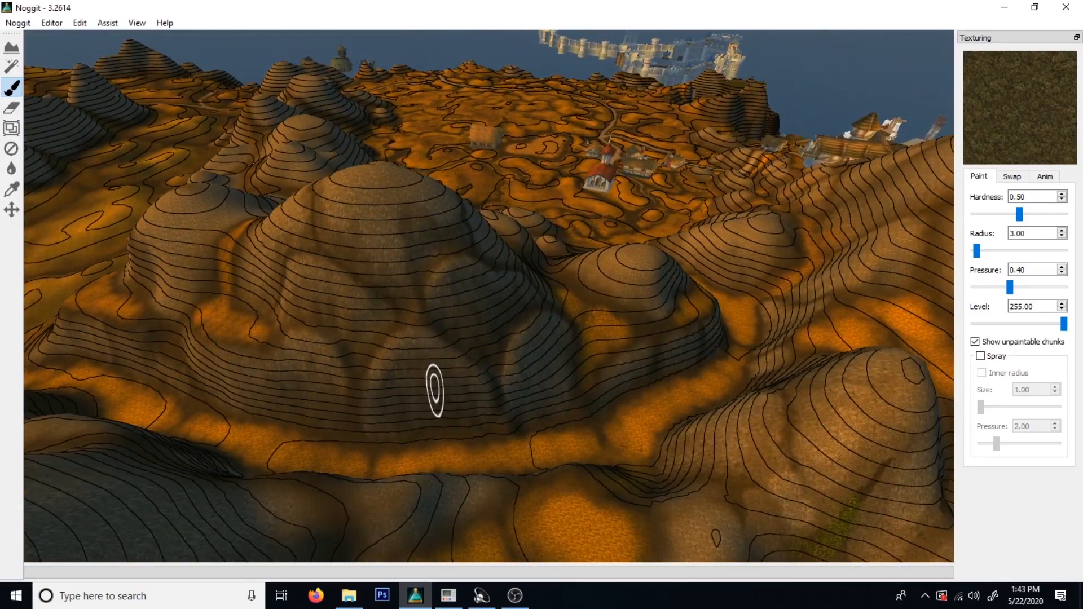
Examine the shaded hill from a distance and the thin crease lines on its opposite face
key("w")
mouse_move(434, 390)
right_mouse_down()
mouse_move(615, 370)
mouse_move(733, 389)
right_mouse_up()
mouse_move(350, 411)
right_mouse_down()
mouse_move(271, 406)
mouse_move(427, 411)
mouse_move(655, 292)
mouse_move(577, 320)
mouse_move(621, 186)
right_mouse_up()
key("w")
key("s")
key("w")
key("s")
key("s")
mouse_move(630, 227)
right_mouse_down()
mouse_move(526, 273)
mouse_move(528, 233)
mouse_move(244, 286)
mouse_move(390, 251)
mouse_move(380, 252)
mouse_move(581, 268)
mouse_move(508, 242)
mouse_move(423, 241)
mouse_move(489, 251)
mouse_move(762, 241)
mouse_move(603, 183)
right_mouse_up()
key("w")
key("a")
key("d")
key("s")
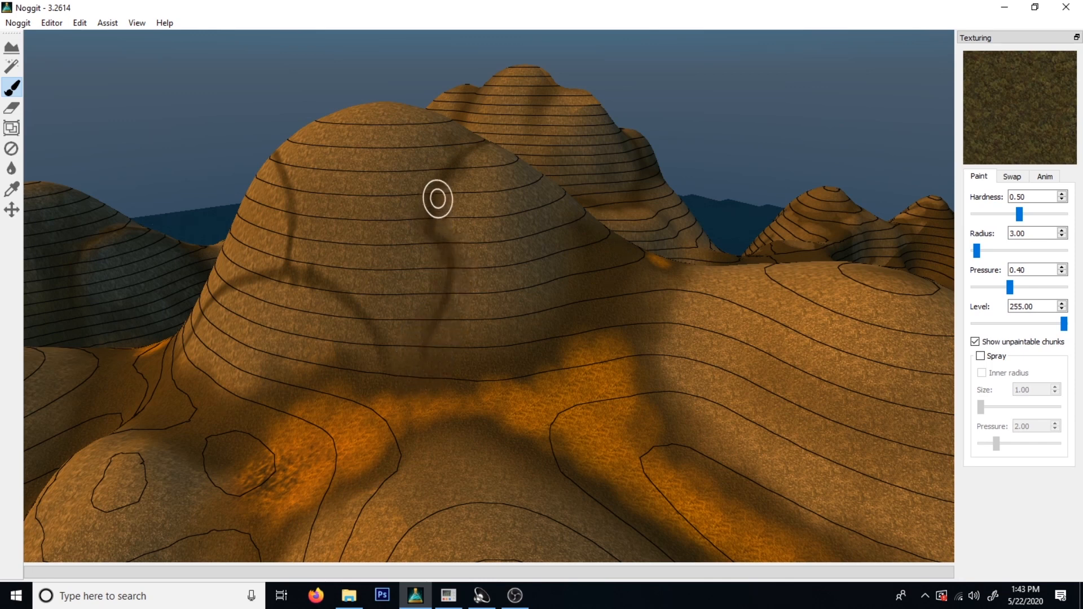
Shade softly along the long vertical crease on the hill's opposite face
key("s")
key("a")
mouse_move(418, 217)
right_mouse_down()
mouse_move(503, 232)
mouse_move(544, 224)
right_mouse_up()
key("w")
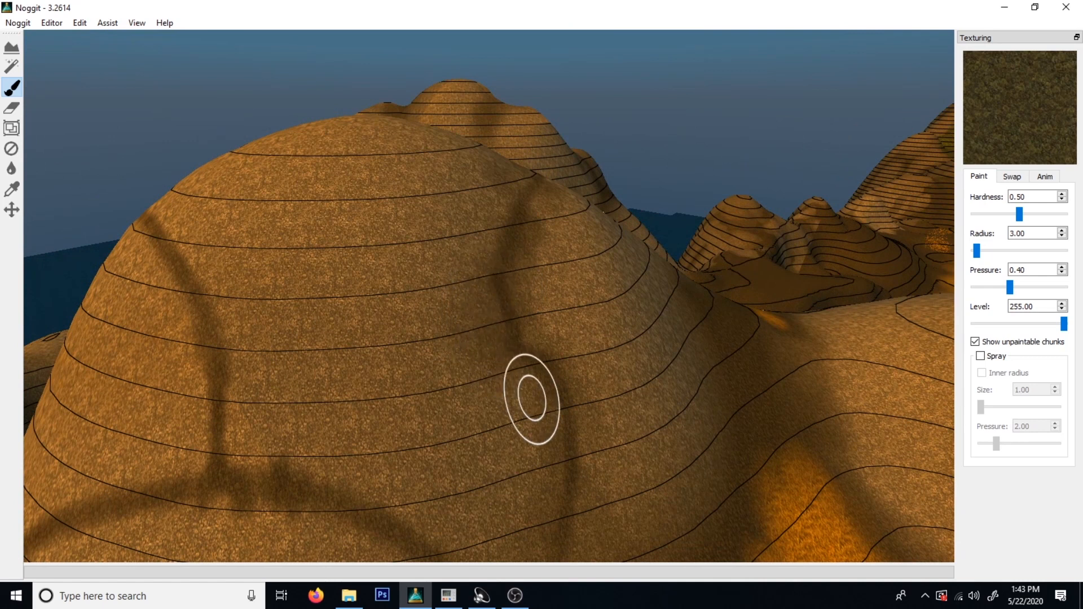
right_click_drag(534, 295, 559, 424)
key("s")
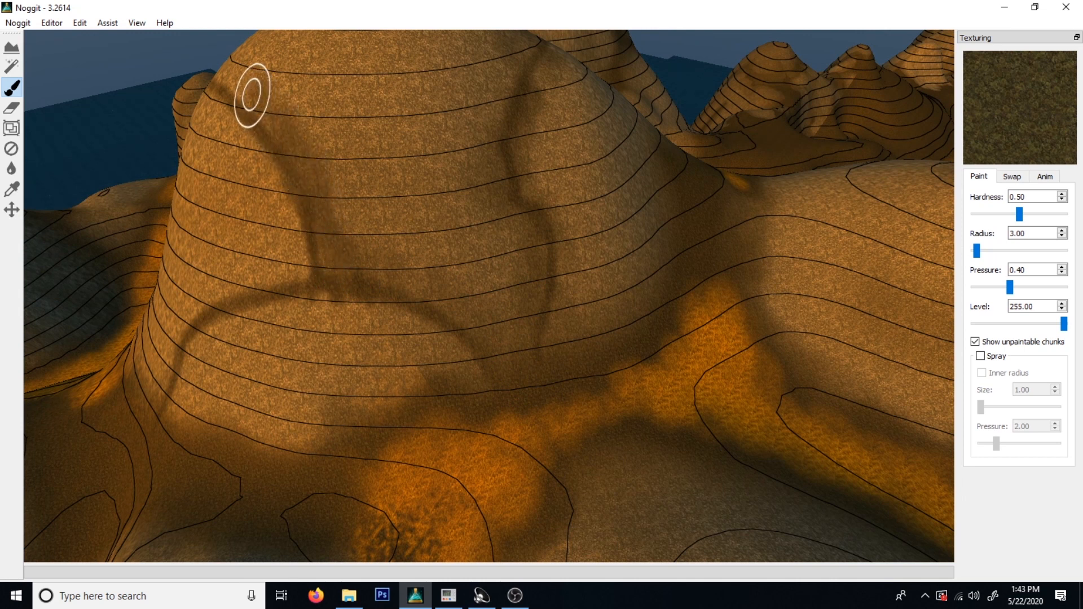
Widen the dark shading beside the top of the curved crease that leads down to the arch
key("s")
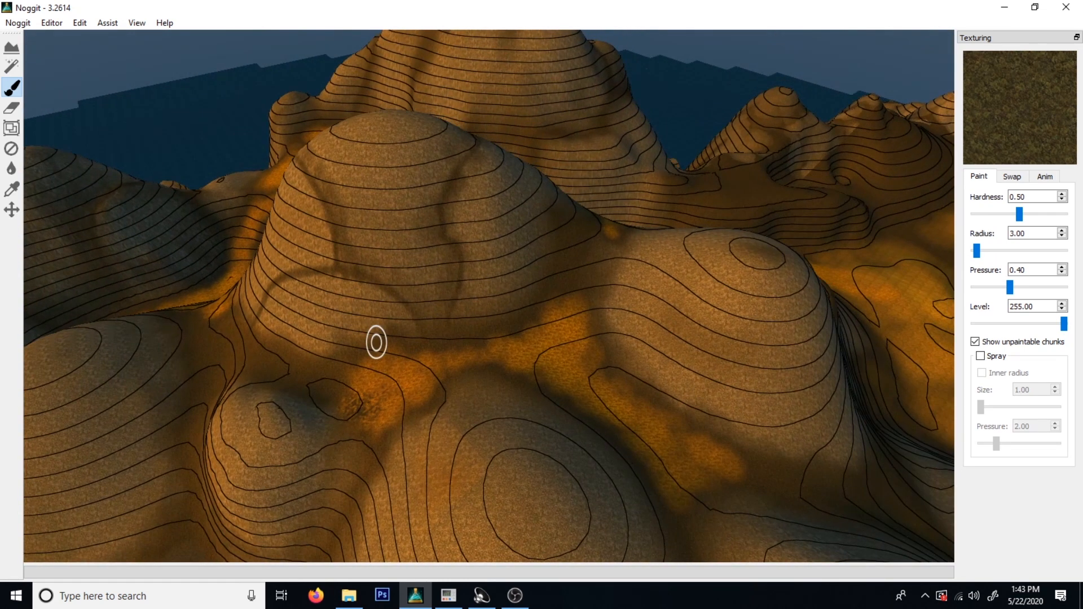
key("w")
right_click_drag(355, 331, 350, 192)
key("s")
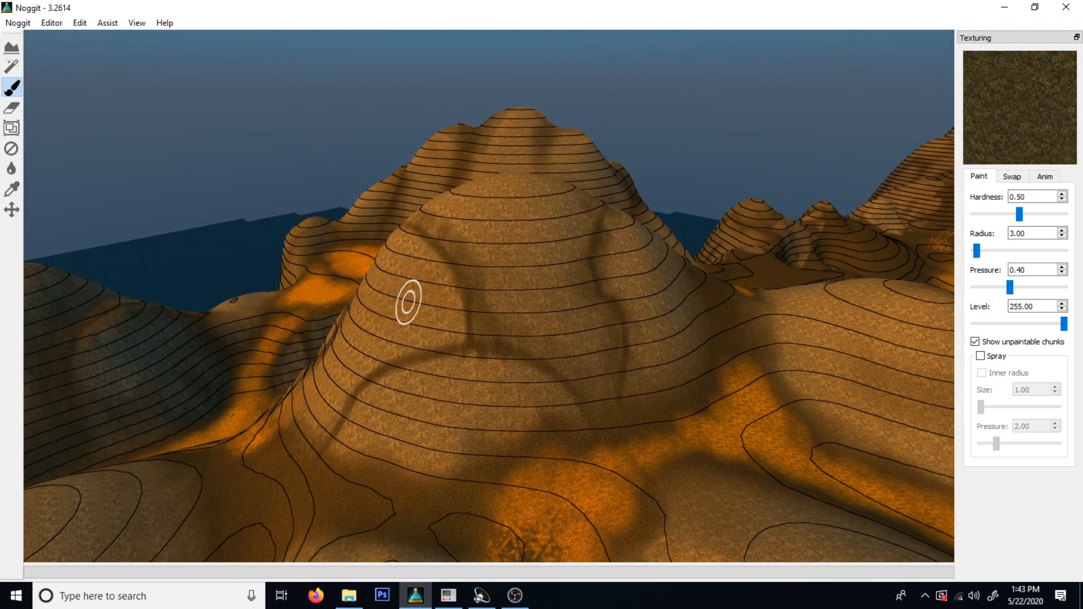
key("w")
key("s")
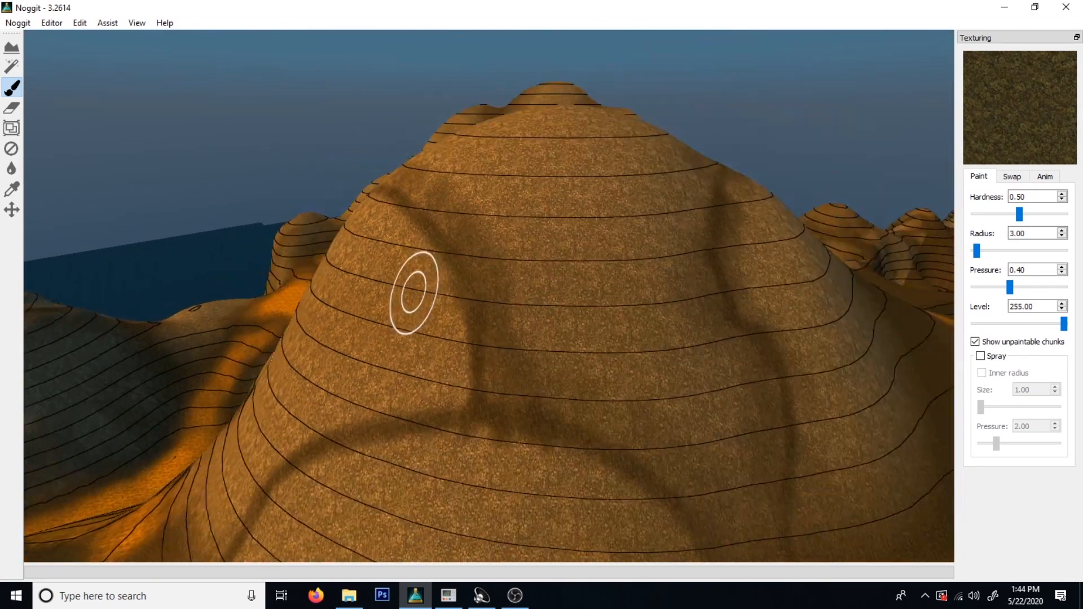
Fill the area above the arch between the two descending creases with soft dark shading
mouse_move(595, 455)
right_mouse_down()
mouse_move(691, 522)
mouse_move(826, 530)
right_mouse_up()
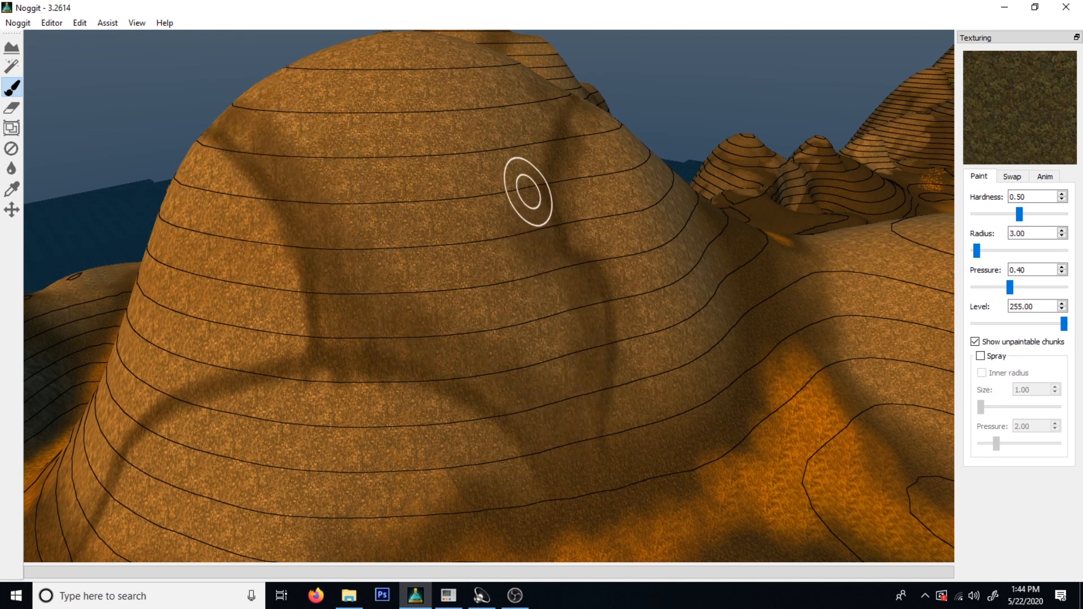
key("s")
mouse_move(604, 187)
right_mouse_down()
mouse_move(636, 276)
mouse_move(472, 289)
mouse_move(402, 309)
right_mouse_up()
key("d")
key("w")
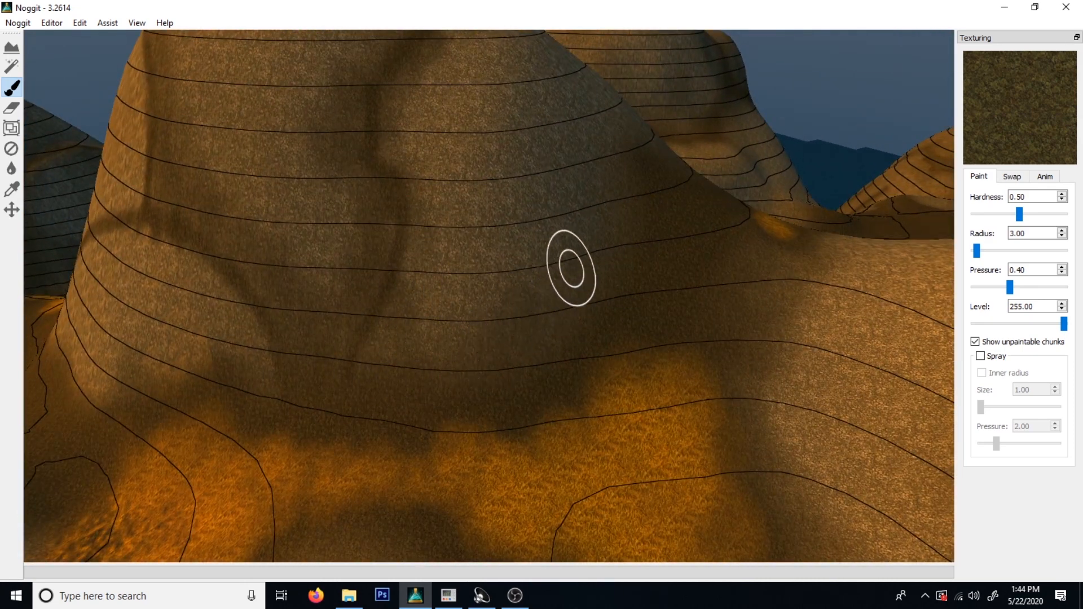
Shade the lower slope beside the vertical crease and around to the hill's shaded end
key("s")
mouse_move(621, 248)
right_mouse_down()
mouse_move(445, 323)
mouse_move(522, 350)
mouse_move(384, 402)
right_mouse_up()
key("w")
key("s")
mouse_move(347, 448)
right_mouse_down()
mouse_move(290, 395)
mouse_move(450, 474)
mouse_move(353, 391)
mouse_move(502, 382)
mouse_move(491, 404)
mouse_move(541, 406)
mouse_move(512, 372)
mouse_move(553, 384)
mouse_move(720, 315)
mouse_move(552, 284)
right_mouse_up()
key("w")
key("s")
key("w")
key("s")
key("w")
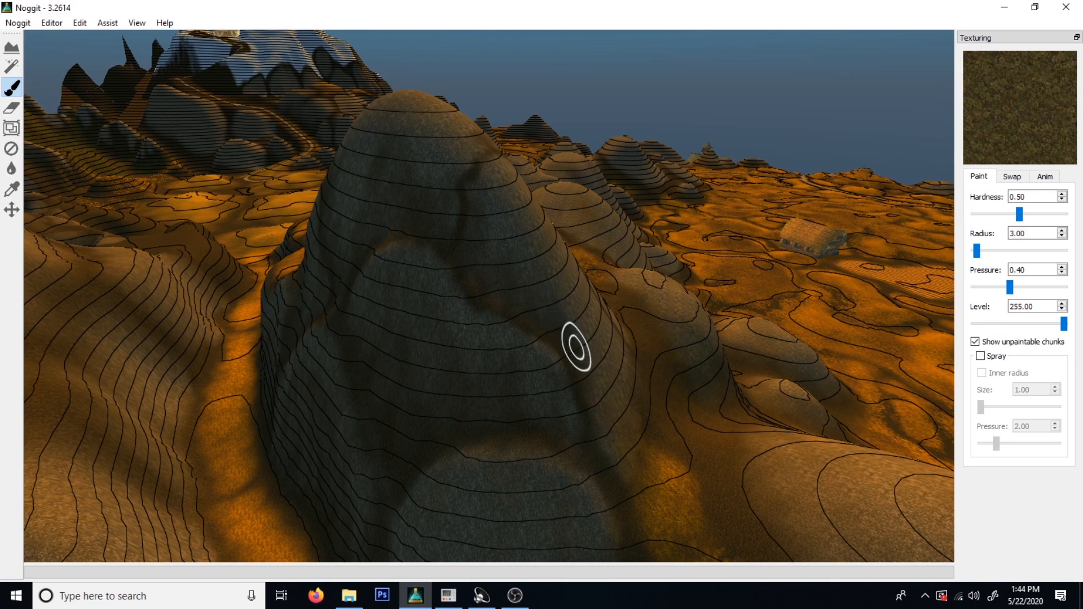
Blend dark shading along the crease on the hill's shaded end, from the lower bulge towards the summit
key("s")
mouse_move(596, 422)
right_mouse_down()
mouse_move(660, 399)
mouse_move(590, 283)
mouse_move(529, 292)
mouse_move(641, 320)
mouse_move(585, 471)
mouse_move(539, 483)
right_mouse_up()
key("w")
key("s")
key("w")
key("s")
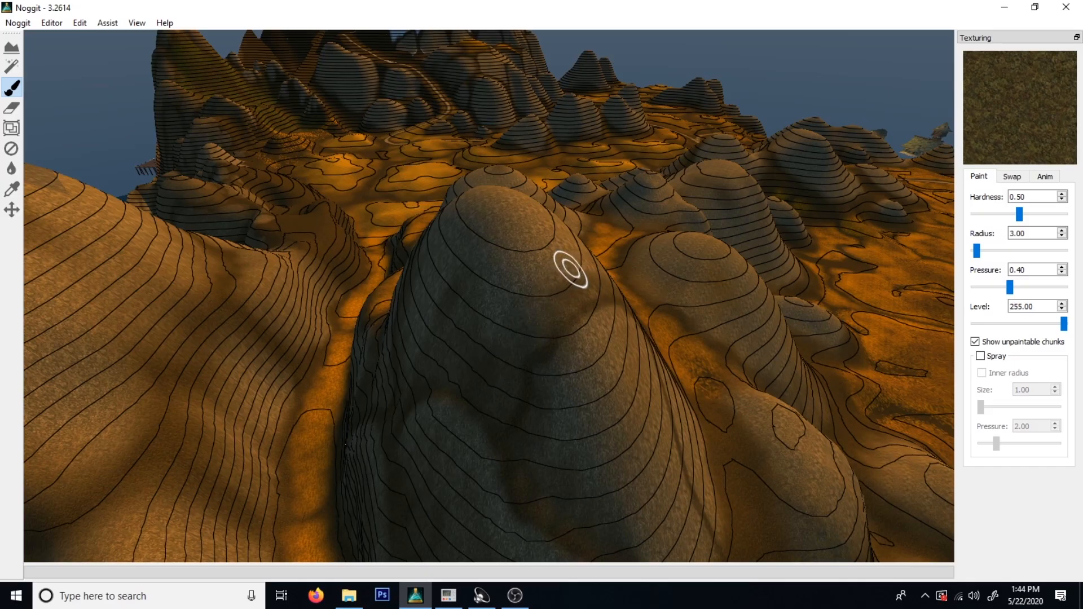
Touch up the shading from the summit crease down to the recess between the lower bulges
key("s")
right_click_drag(551, 307, 693, 406)
key("w")
key("s")
key("a")
key("w")
key("s")
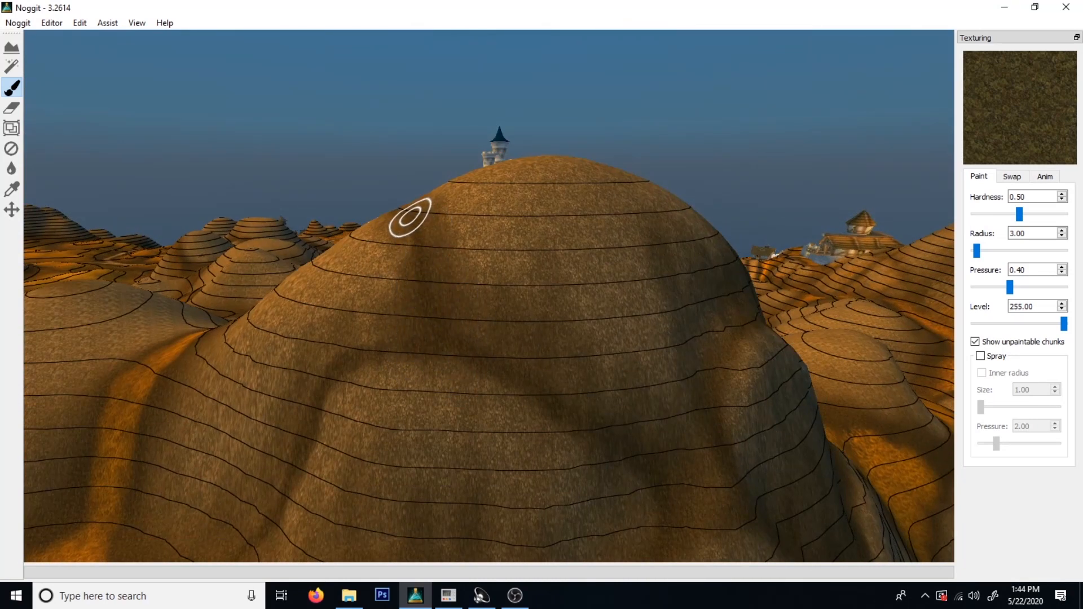
mouse_move(389, 507)
right_mouse_down()
mouse_move(509, 529)
mouse_move(415, 440)
right_mouse_up()
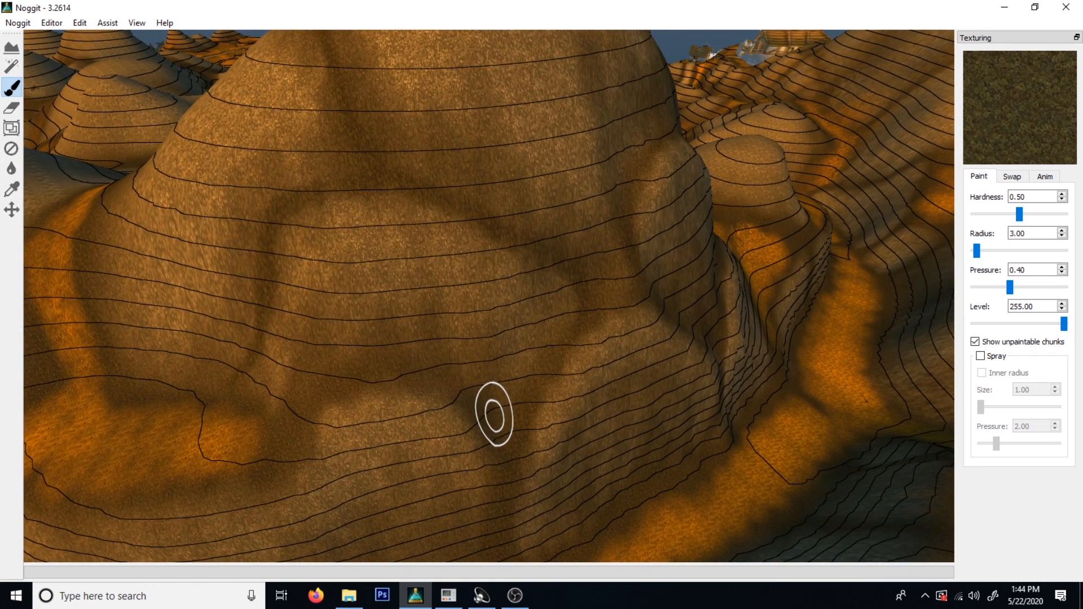
Examine the painted creases and shading across the hill's sunlit face, summit and neighbouring slopes
key("s")
mouse_move(587, 306)
right_mouse_down()
mouse_move(833, 451)
mouse_move(565, 389)
mouse_move(566, 438)
right_mouse_up()
key("w")
key("s")
key("a")
key("s")
mouse_move(445, 294)
right_mouse_down()
mouse_move(547, 368)
mouse_move(609, 327)
right_mouse_up()
key("w")
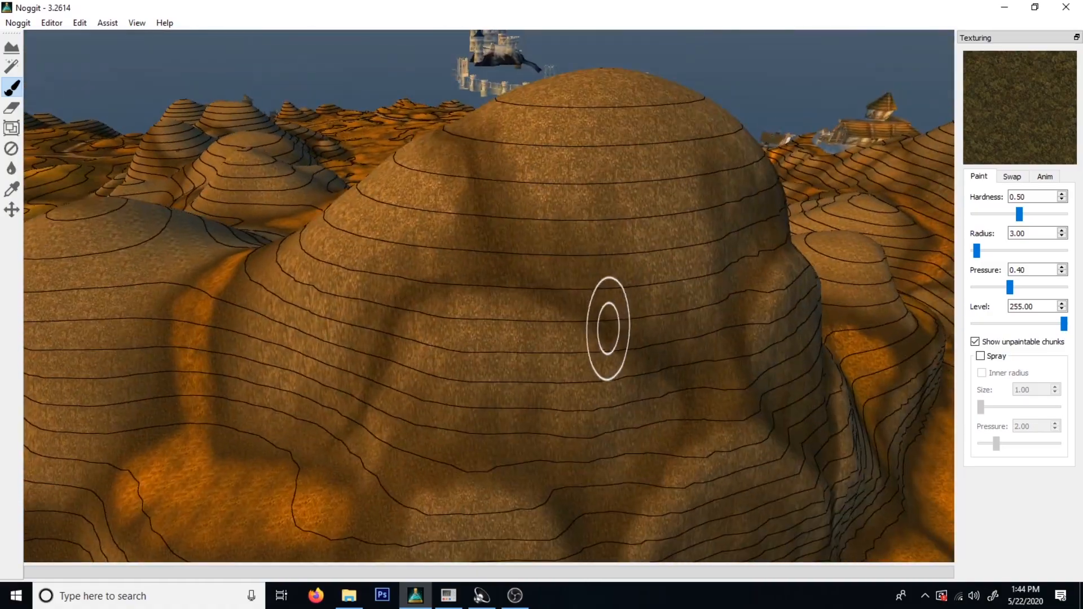
right_click_drag(266, 277, 372, 242)
key("s")
key("w")
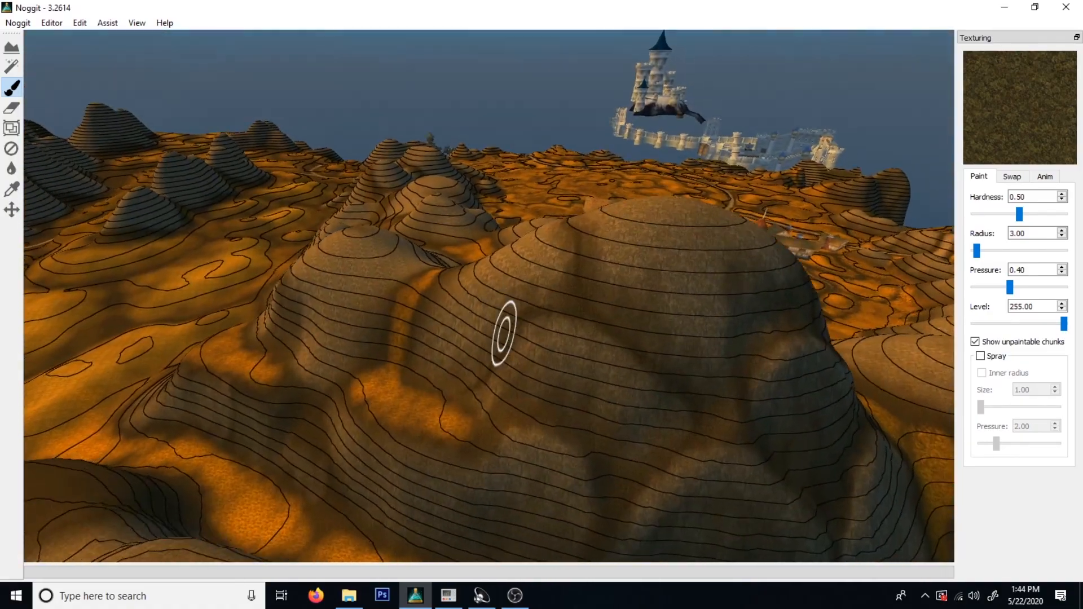
right_click_drag(505, 333, 350, 329)
Switch to the linear Flatten/Blur brush with radius 5 and speed 4.28, and work it along the crease above the arch
key("2")
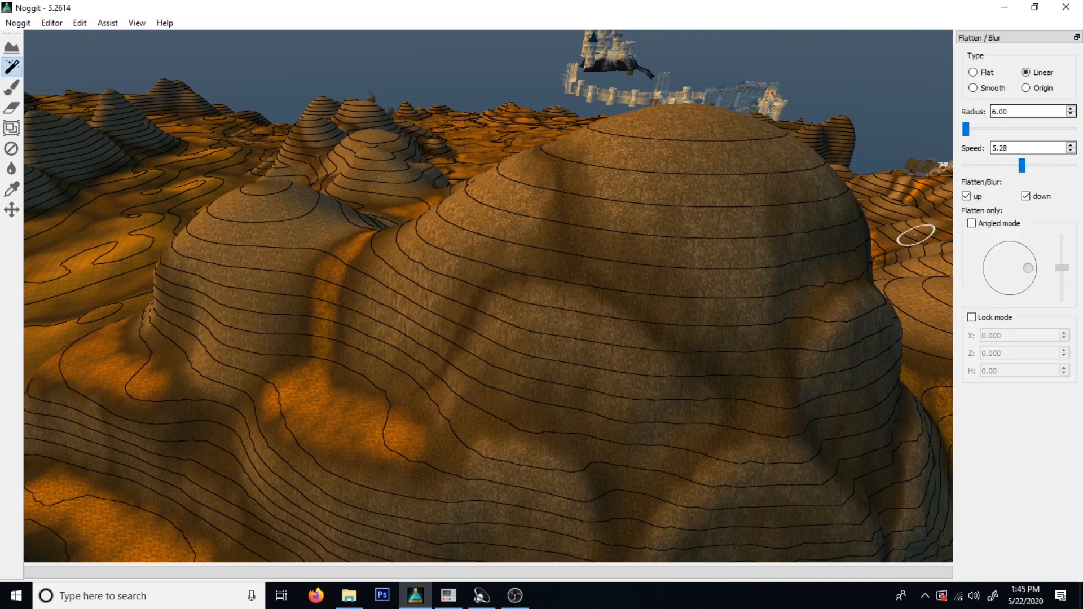
mouse_move(529, 272)
right_mouse_down()
mouse_move(701, 399)
mouse_move(612, 356)
mouse_move(473, 388)
mouse_move(394, 295)
mouse_move(675, 356)
mouse_move(448, 266)
mouse_move(575, 290)
mouse_move(515, 254)
mouse_move(462, 431)
mouse_move(573, 363)
mouse_move(523, 364)
mouse_move(530, 396)
right_mouse_up()
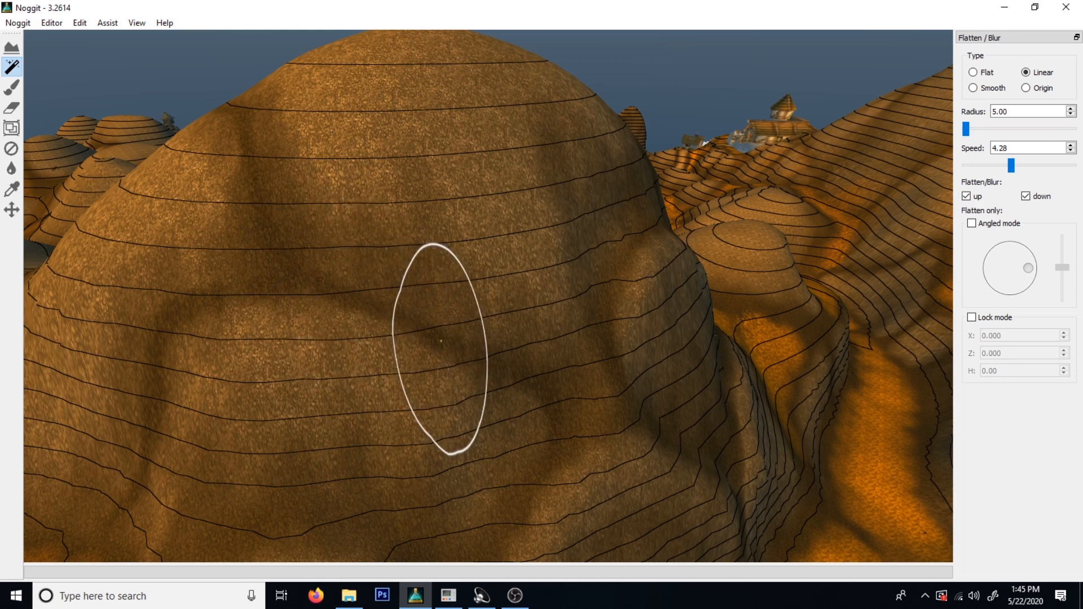
mouse_move(658, 380)
right_mouse_down()
mouse_move(346, 517)
mouse_move(408, 348)
mouse_move(409, 309)
mouse_move(359, 304)
mouse_move(375, 296)
right_mouse_up()
key("w")
key("d")
key("a")
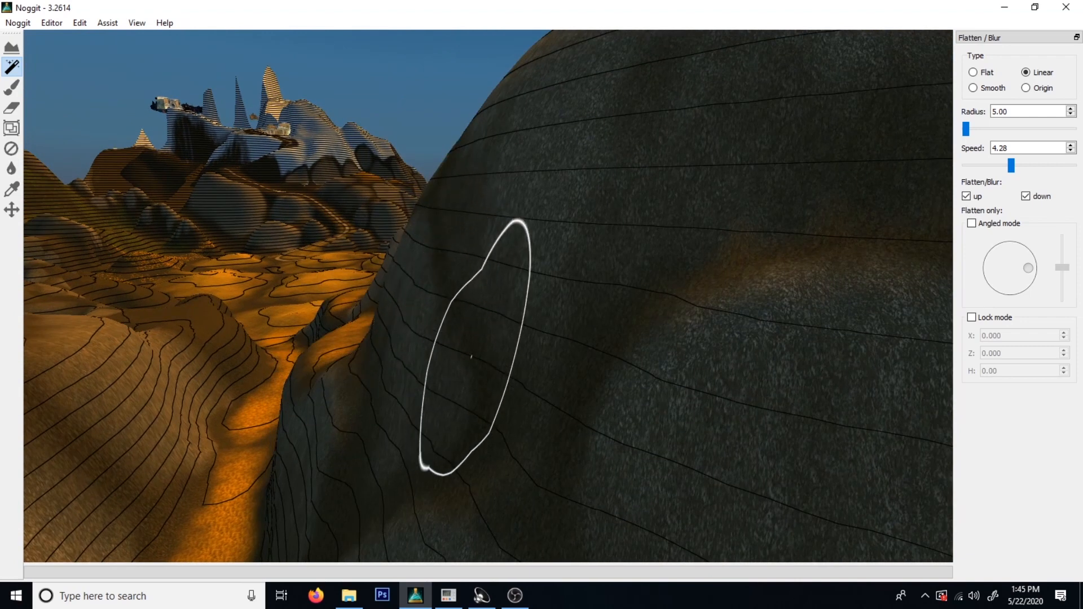
Work the Flatten/Blur brush along the crease running from the summit down to the top of the arch
key("s")
mouse_move(440, 222)
right_mouse_down()
mouse_move(496, 251)
mouse_move(507, 189)
mouse_move(609, 451)
right_mouse_up()
key("w")
key("s")
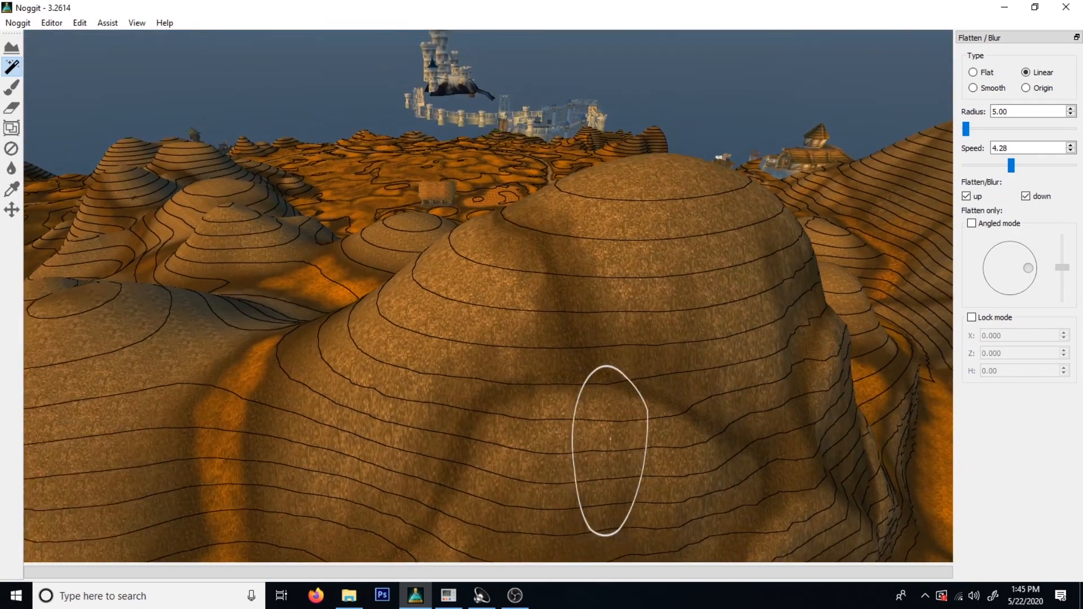
key("w")
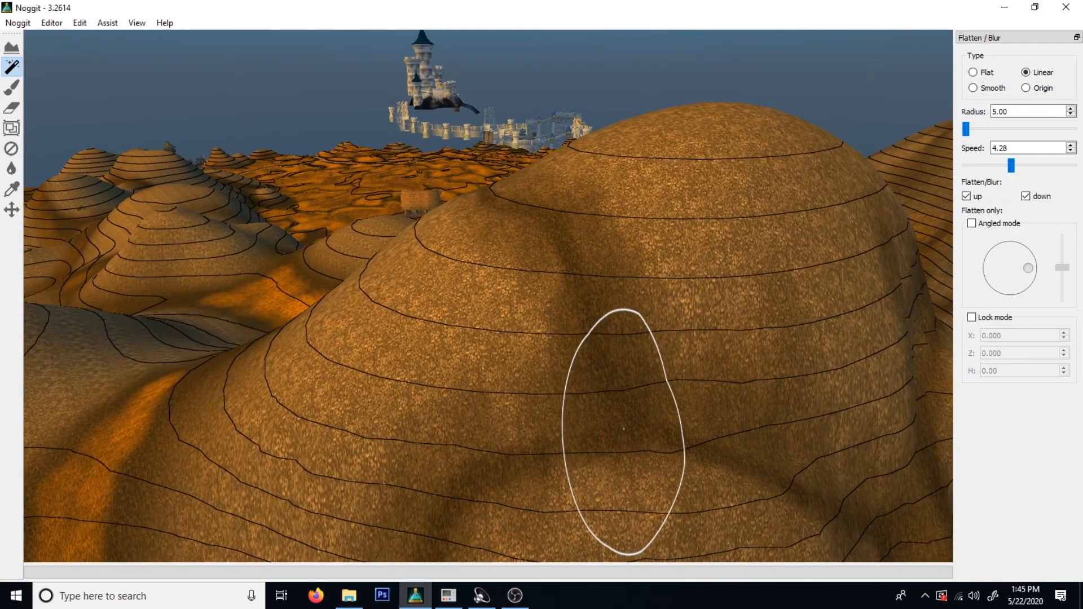
key("s")
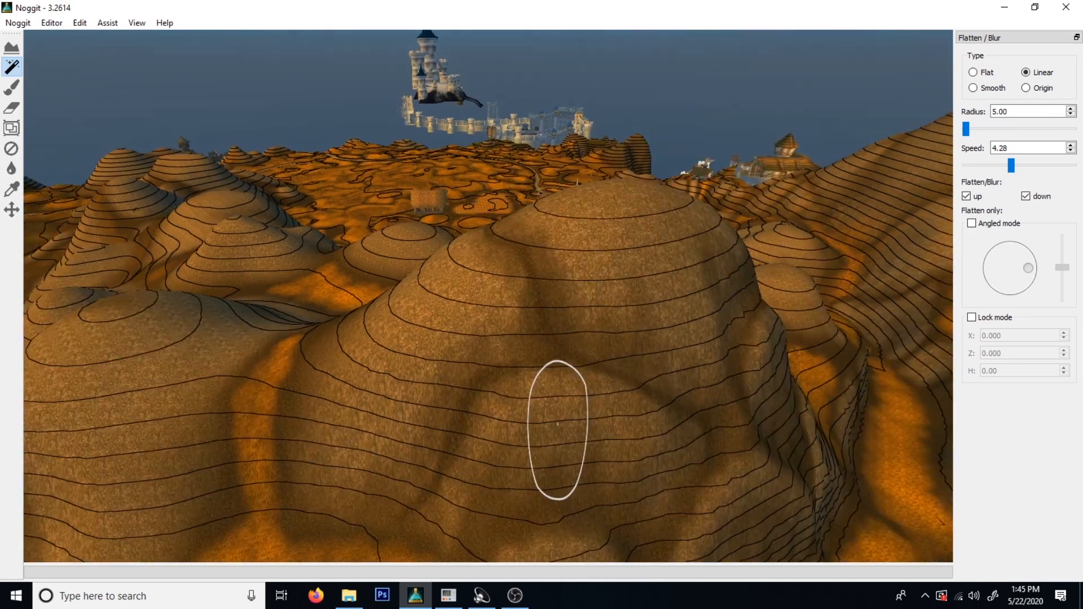
key("a")
mouse_move(531, 462)
right_mouse_down()
mouse_move(663, 517)
mouse_move(651, 333)
right_mouse_up()
key("w")
key("s")
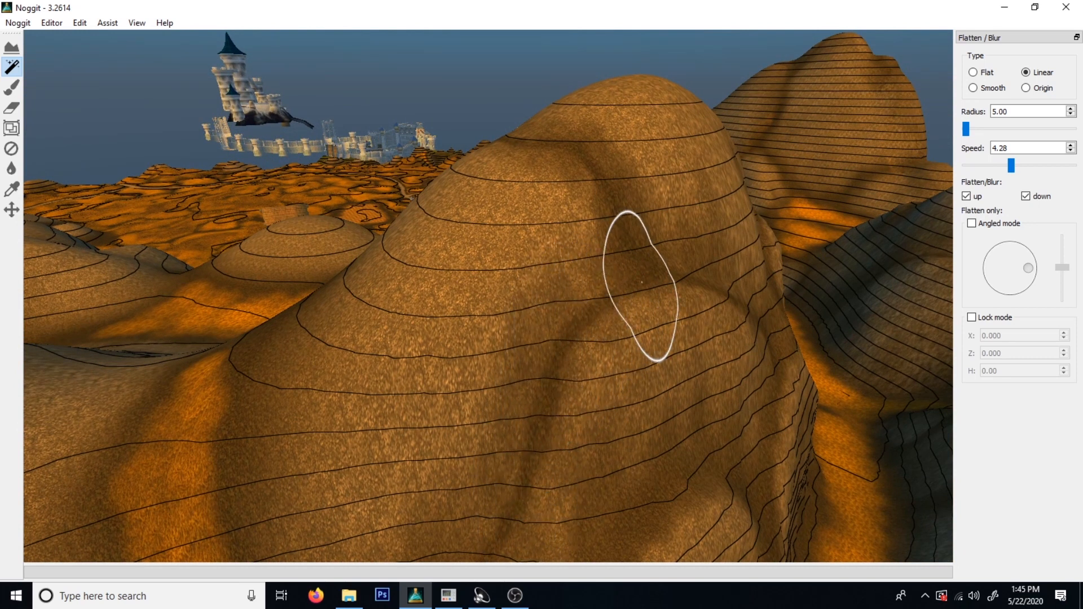
Flatten the terrain along the crease beside the rounded bulge on the hill's shaded face
key("a")
mouse_move(514, 334)
right_mouse_down()
mouse_move(778, 353)
mouse_move(903, 330)
right_mouse_up()
mouse_move(587, 409)
right_mouse_down()
mouse_move(616, 307)
mouse_move(459, 363)
right_mouse_up()
key("d")
key("w")
mouse_move(574, 319)
right_mouse_down()
mouse_move(412, 344)
mouse_move(467, 315)
mouse_move(152, 278)
mouse_move(400, 344)
mouse_move(248, 327)
right_mouse_up()
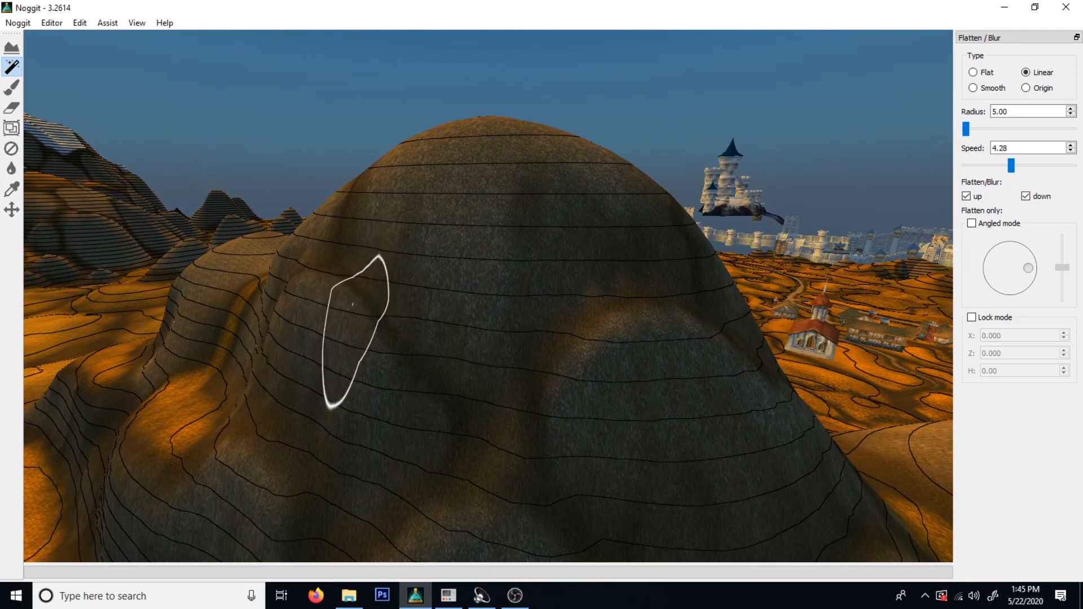
mouse_move(423, 385)
right_mouse_down()
mouse_move(485, 442)
mouse_move(374, 387)
mouse_move(435, 362)
mouse_move(374, 280)
mouse_move(512, 351)
right_mouse_up()
key("s")
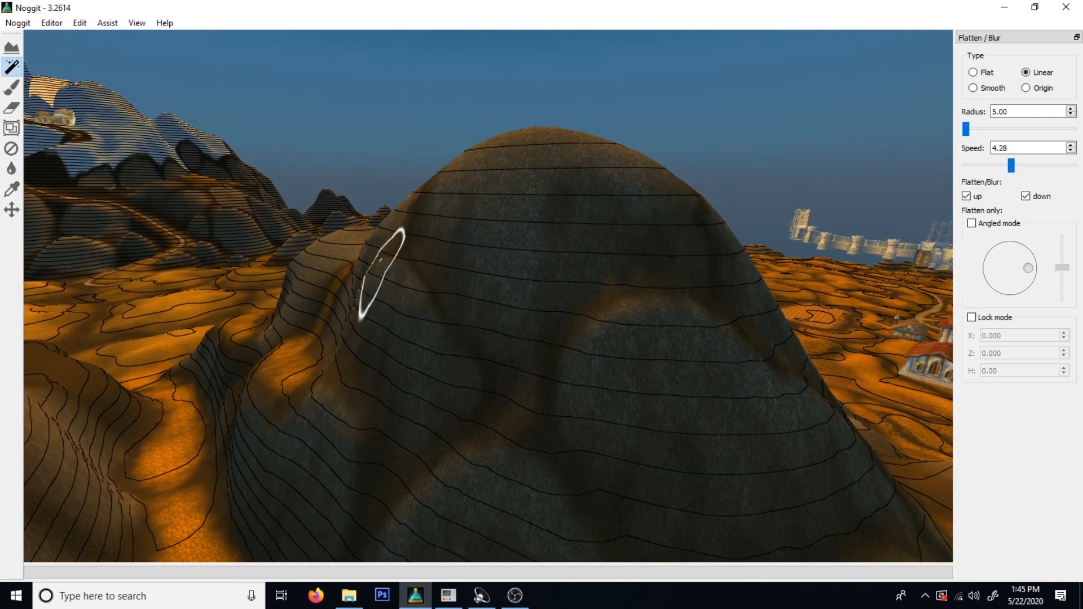
Continue flattening the steep crease along the hill's narrow outer edge, facing the valley path
mouse_move(466, 365)
right_mouse_down()
mouse_move(378, 319)
mouse_move(388, 394)
mouse_move(557, 337)
mouse_move(384, 311)
mouse_move(559, 334)
mouse_move(641, 388)
mouse_move(624, 356)
mouse_move(676, 350)
mouse_move(536, 398)
mouse_move(508, 378)
right_mouse_up()
key("w")
key("s")
key("s")
key("w")
key("s")
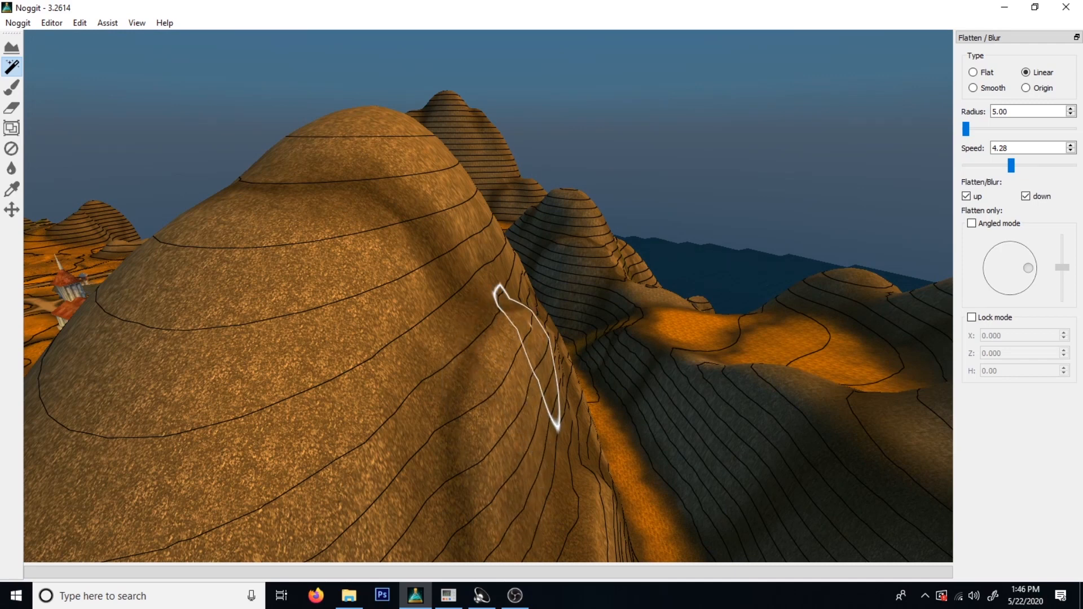
key("s")
Flatten the crease below the summit where it meets the shoulder on the sunlit side
mouse_move(628, 338)
right_mouse_down()
mouse_move(649, 408)
mouse_move(367, 417)
mouse_move(412, 295)
mouse_move(354, 307)
mouse_move(588, 225)
mouse_move(771, 293)
mouse_move(530, 261)
mouse_move(454, 279)
mouse_move(493, 305)
mouse_move(423, 303)
mouse_move(366, 245)
right_mouse_up()
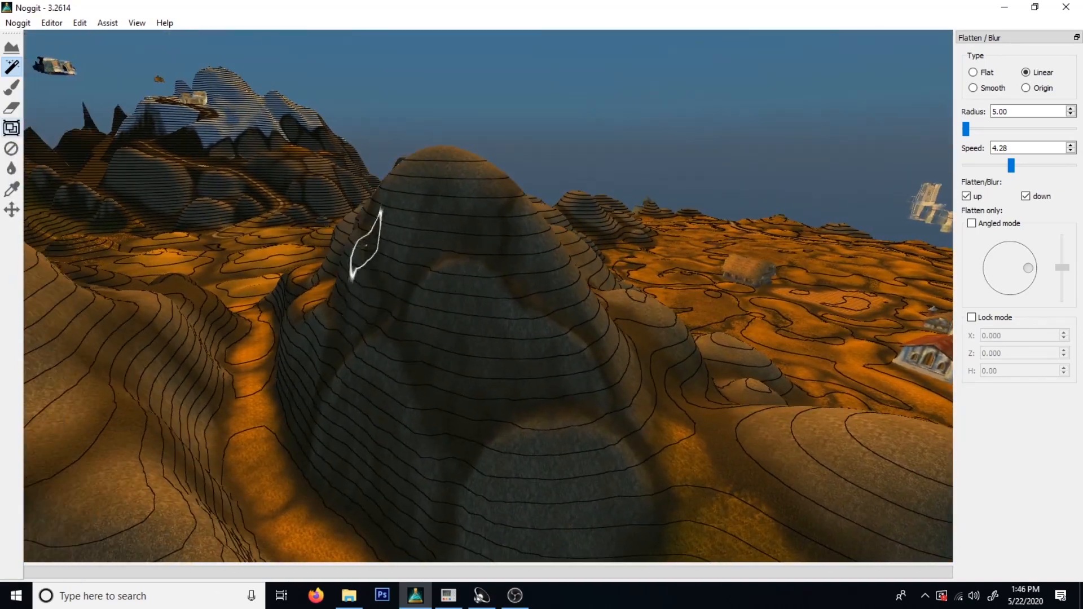
key("w")
mouse_move(363, 353)
right_mouse_down()
mouse_move(706, 290)
mouse_move(476, 361)
right_mouse_up()
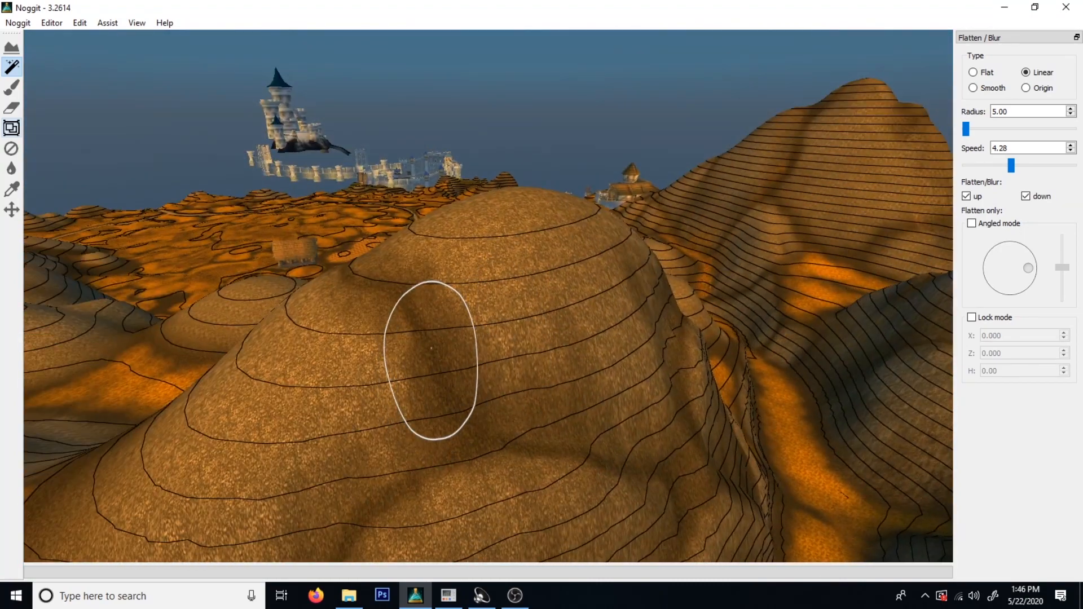
mouse_move(428, 305)
right_mouse_down()
mouse_move(665, 413)
mouse_move(933, 382)
mouse_move(278, 299)
mouse_move(653, 304)
mouse_move(502, 253)
mouse_move(540, 228)
right_mouse_up()
key("w")
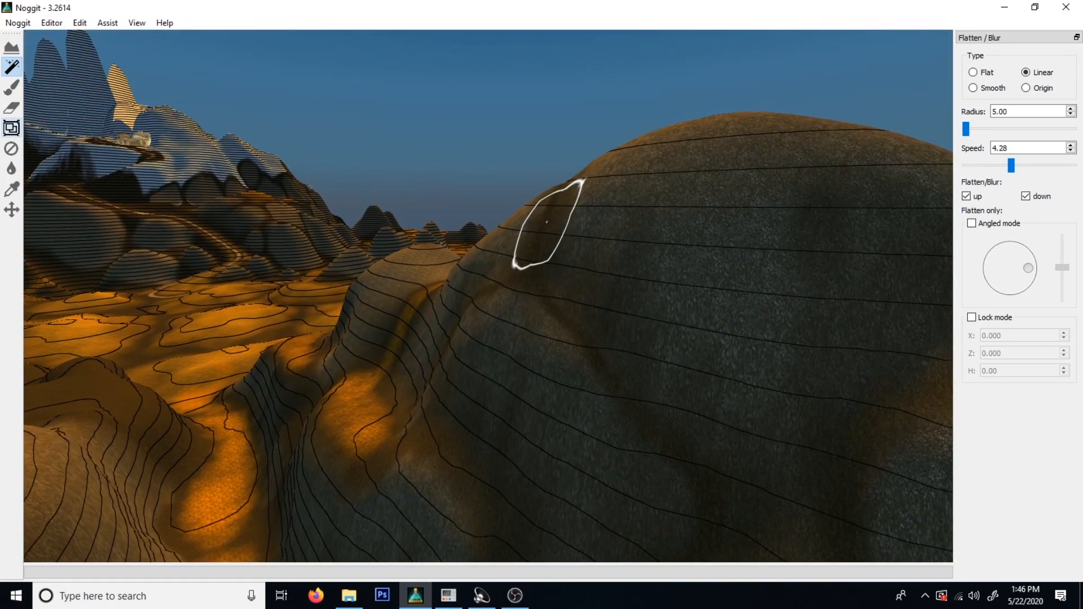
Follow the dark crease across the hill's shoulder and down its far side with the Flatten/Blur brush
mouse_move(559, 187)
right_mouse_down()
mouse_move(672, 338)
mouse_move(720, 239)
mouse_move(699, 315)
mouse_move(649, 378)
right_mouse_up()
key("w")
right_click_drag(412, 255, 547, 251)
key("w")
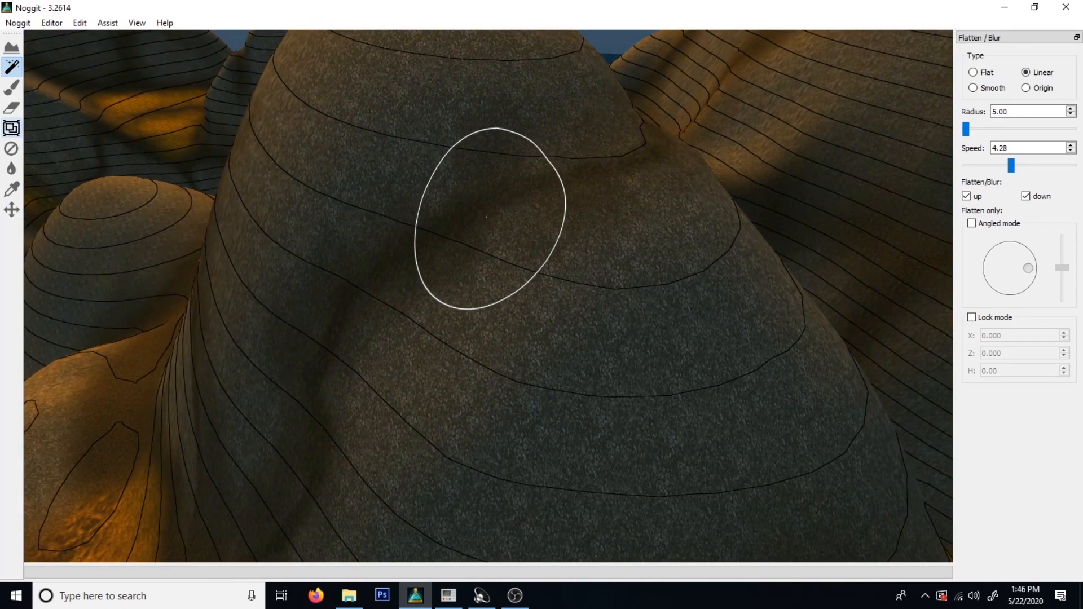
mouse_move(346, 381)
right_mouse_down()
mouse_move(450, 370)
mouse_move(553, 209)
mouse_move(445, 233)
right_mouse_up()
key("w")
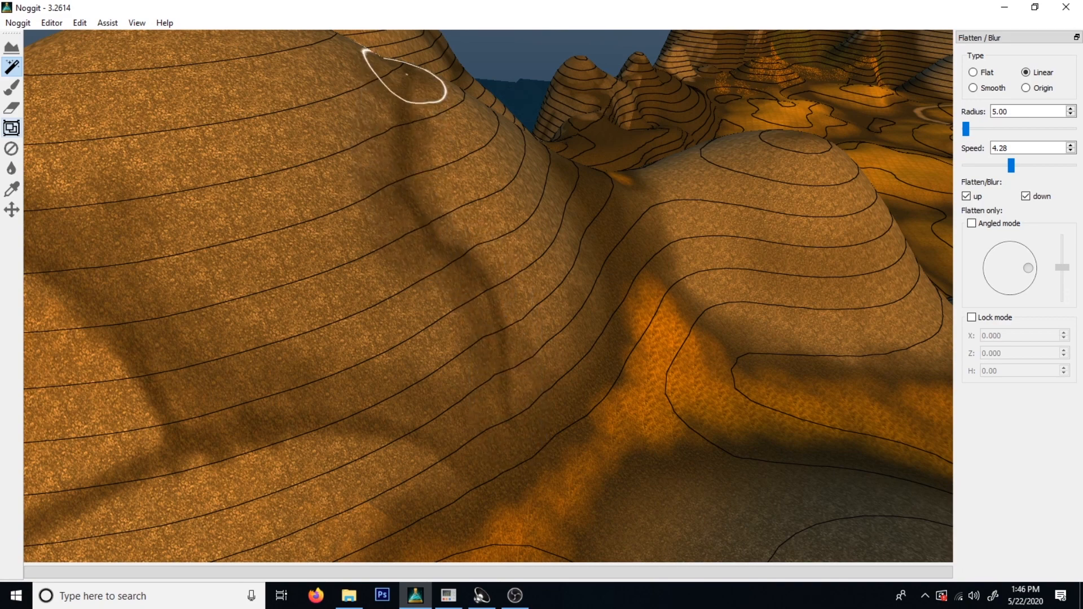
Flatten along the winding crease that descends beside the summit on the hill's far face
key("s")
mouse_move(724, 151)
right_mouse_down()
mouse_move(427, 120)
mouse_move(529, 109)
mouse_move(293, 111)
mouse_move(477, 154)
right_mouse_up()
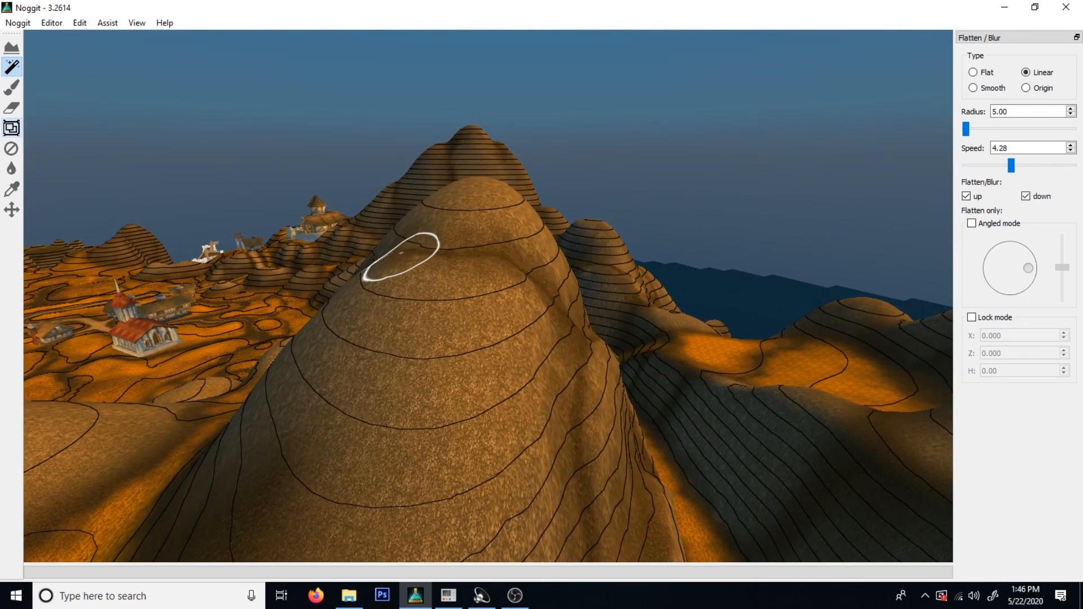
key("s")
mouse_move(522, 268)
right_mouse_down()
mouse_move(546, 326)
mouse_move(302, 367)
mouse_move(297, 314)
mouse_move(695, 273)
mouse_move(585, 314)
mouse_move(551, 387)
mouse_move(307, 339)
mouse_move(672, 390)
mouse_move(428, 380)
mouse_move(519, 394)
mouse_move(500, 357)
mouse_move(763, 363)
mouse_move(573, 418)
mouse_move(760, 331)
mouse_move(599, 198)
right_mouse_up()
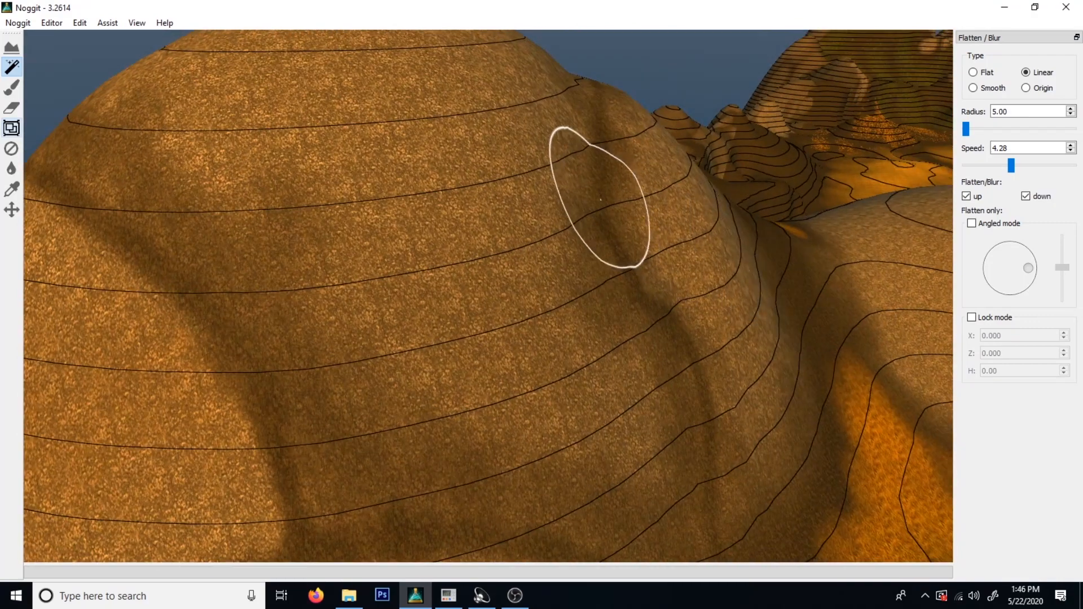
mouse_move(733, 514)
right_mouse_down()
mouse_move(595, 358)
mouse_move(438, 343)
mouse_move(457, 357)
mouse_move(267, 363)
mouse_move(381, 354)
right_mouse_up()
mouse_move(435, 444)
right_mouse_down()
mouse_move(621, 438)
mouse_move(568, 280)
mouse_move(423, 445)
mouse_move(467, 412)
mouse_move(363, 373)
right_mouse_up()
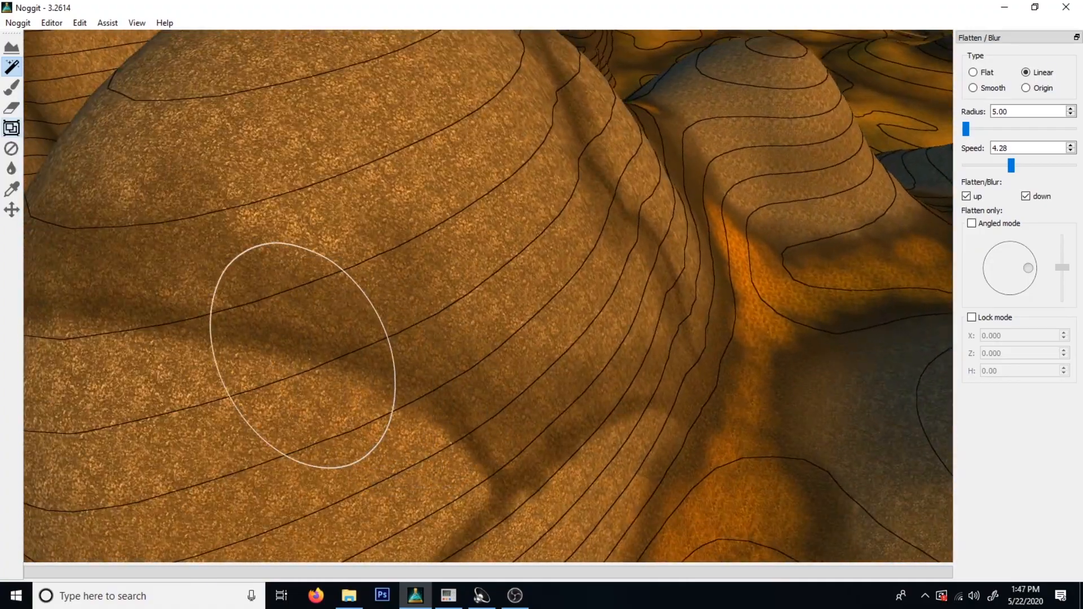
Flatten the curved crease above the lower bulge and its junction with the branching crease
key("s")
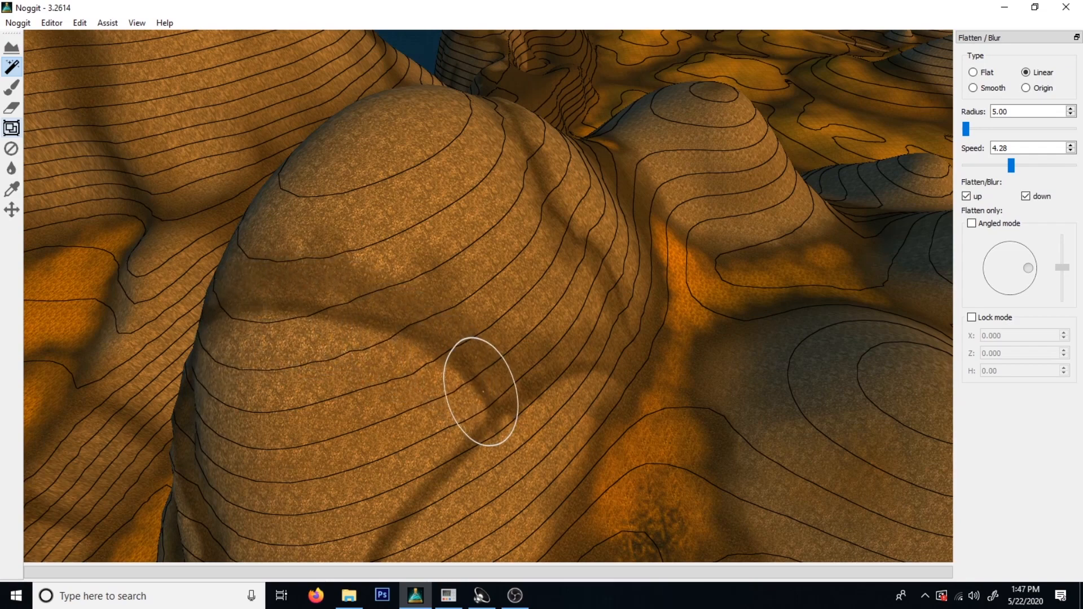
mouse_move(613, 316)
right_mouse_down()
mouse_move(94, 452)
mouse_move(435, 338)
mouse_move(341, 321)
mouse_move(631, 339)
mouse_move(576, 284)
right_mouse_up()
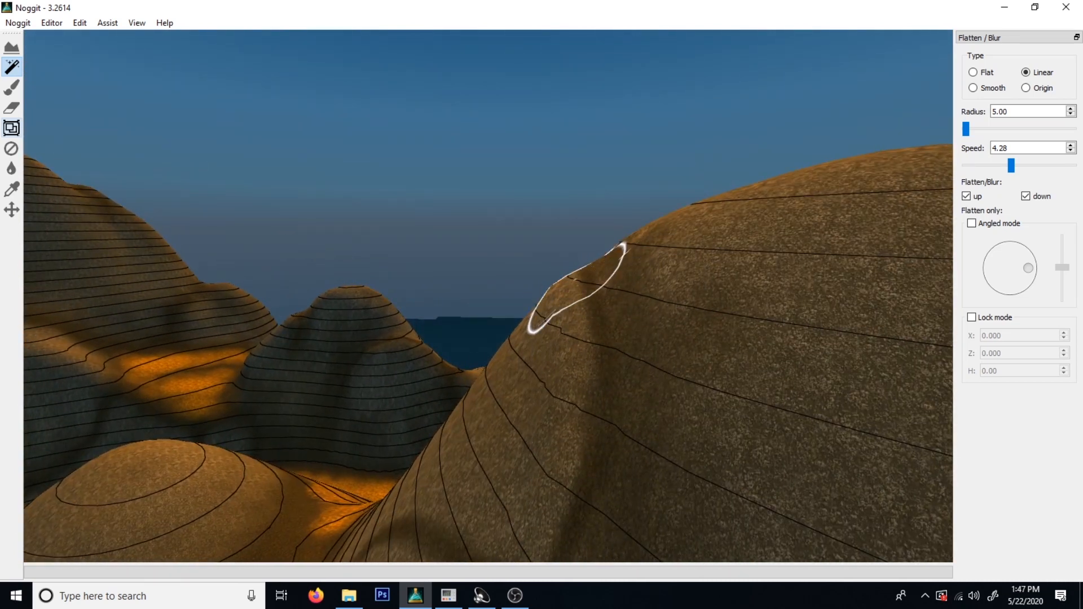
mouse_move(586, 409)
right_mouse_down()
mouse_move(569, 387)
mouse_move(529, 384)
mouse_move(790, 348)
mouse_move(846, 186)
mouse_move(914, 203)
mouse_move(913, 170)
mouse_move(592, 282)
mouse_move(501, 333)
right_mouse_up()
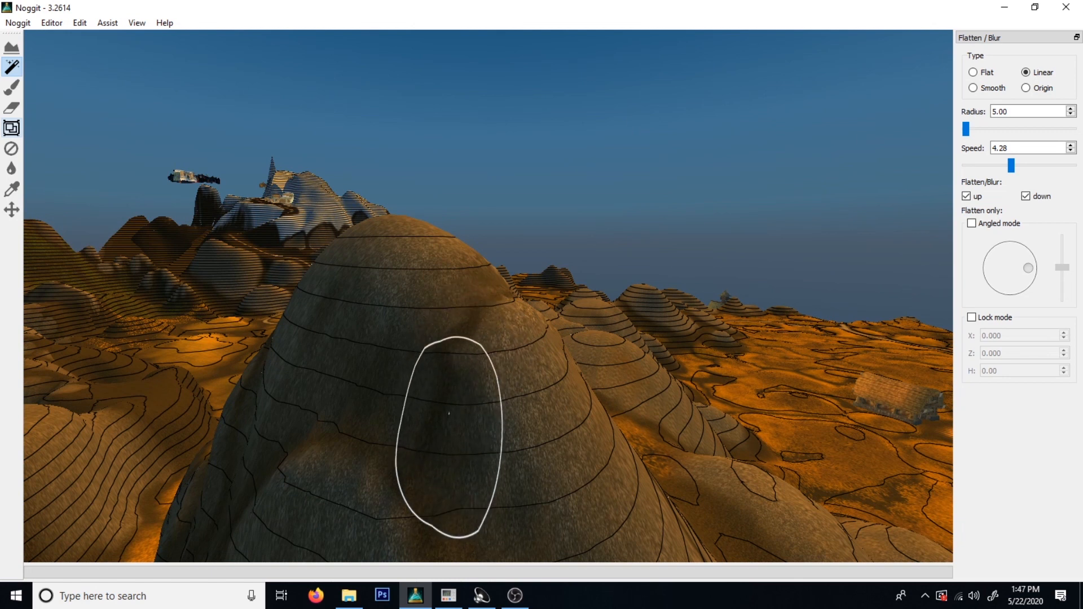
mouse_move(496, 303)
right_mouse_down()
mouse_move(648, 394)
mouse_move(503, 295)
mouse_move(543, 327)
mouse_move(534, 311)
right_mouse_up()
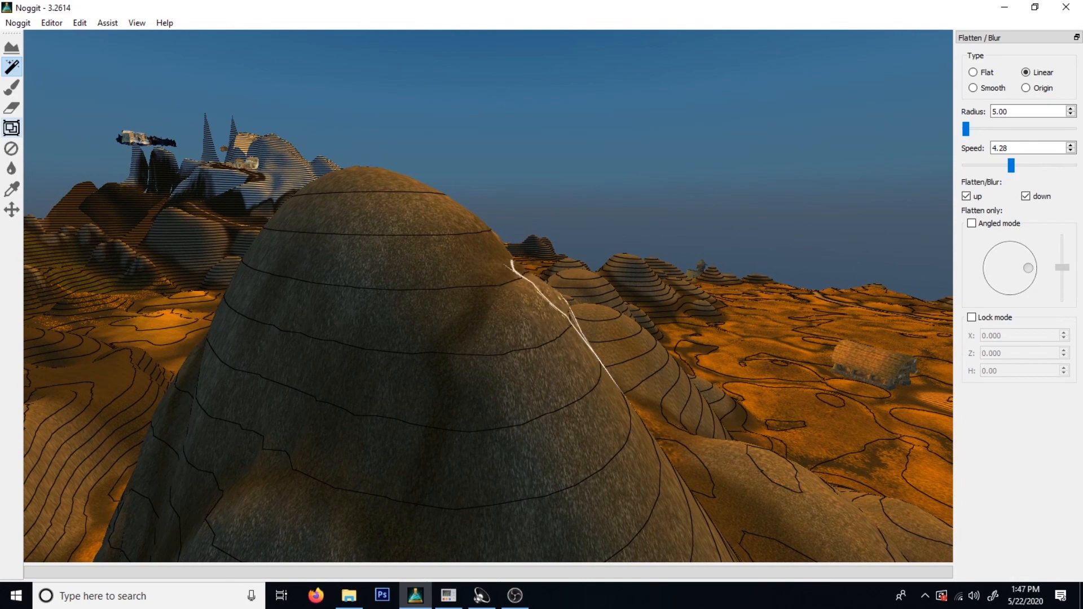
Work the Flatten/Blur brush over the upper shoulder crease and the junction above the lower arch
key("s")
mouse_move(555, 420)
right_mouse_down()
mouse_move(426, 384)
mouse_move(514, 357)
mouse_move(519, 332)
mouse_move(563, 373)
mouse_move(408, 352)
mouse_move(336, 362)
mouse_move(398, 340)
right_mouse_up()
key("w")
key("s")
key("s")
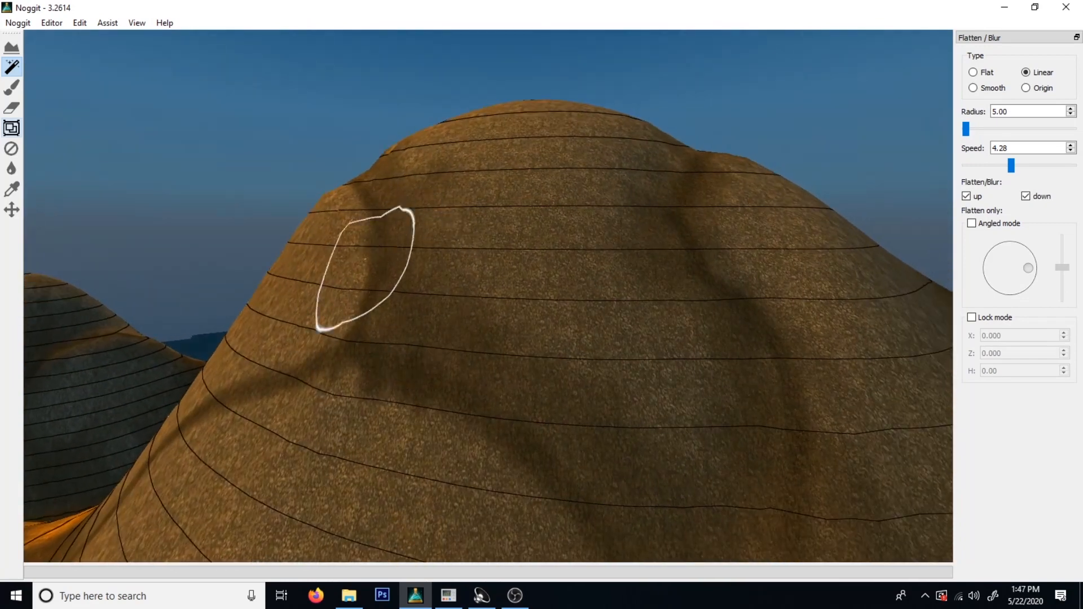
key("s")
right_click_drag(312, 319, 418, 413)
key("a")
key("w")
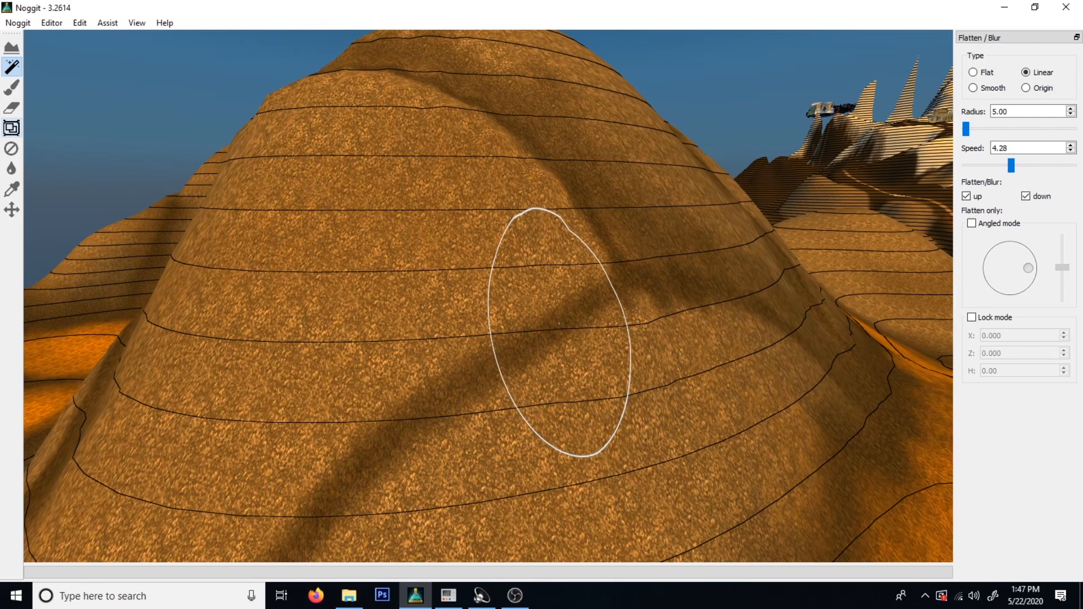
key("s")
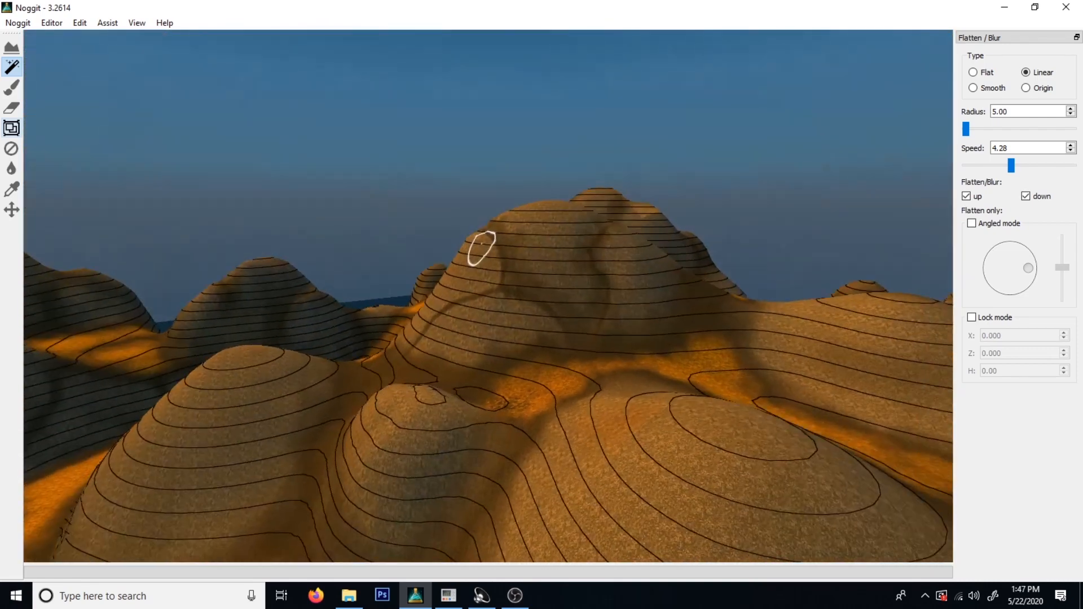
key("w")
right_click_drag(481, 244, 483, 203)
Return to the texture Paint brush, check the textures on the crease, and shade around the lower arch with the dark texture
left_click(11, 88)
left_click(426, 285, "ctrl")
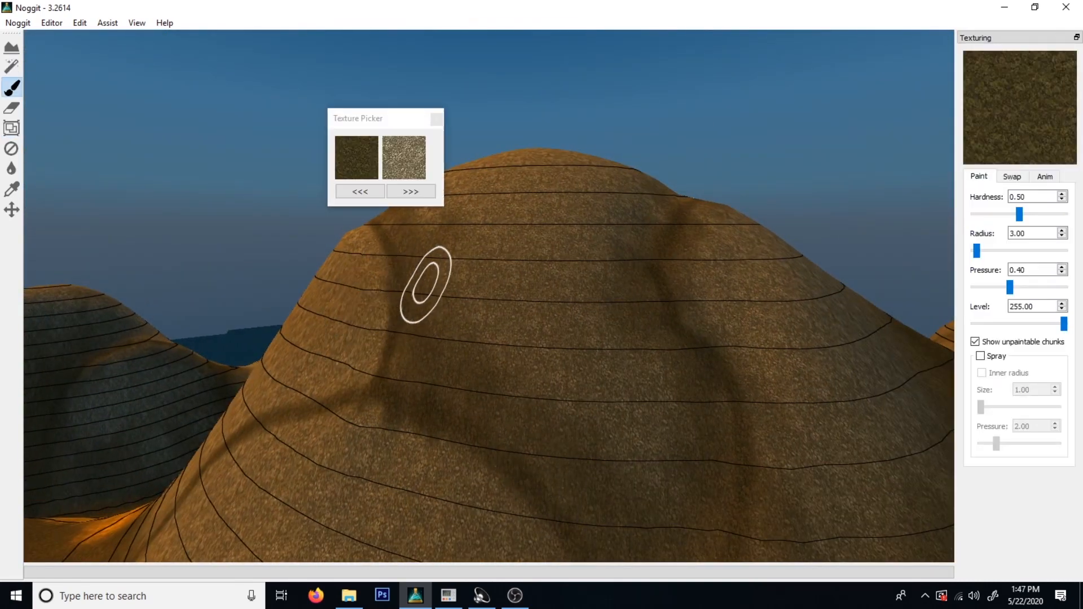
left_click(436, 119)
key("s")
key("w")
right_click_drag(598, 371, 413, 309)
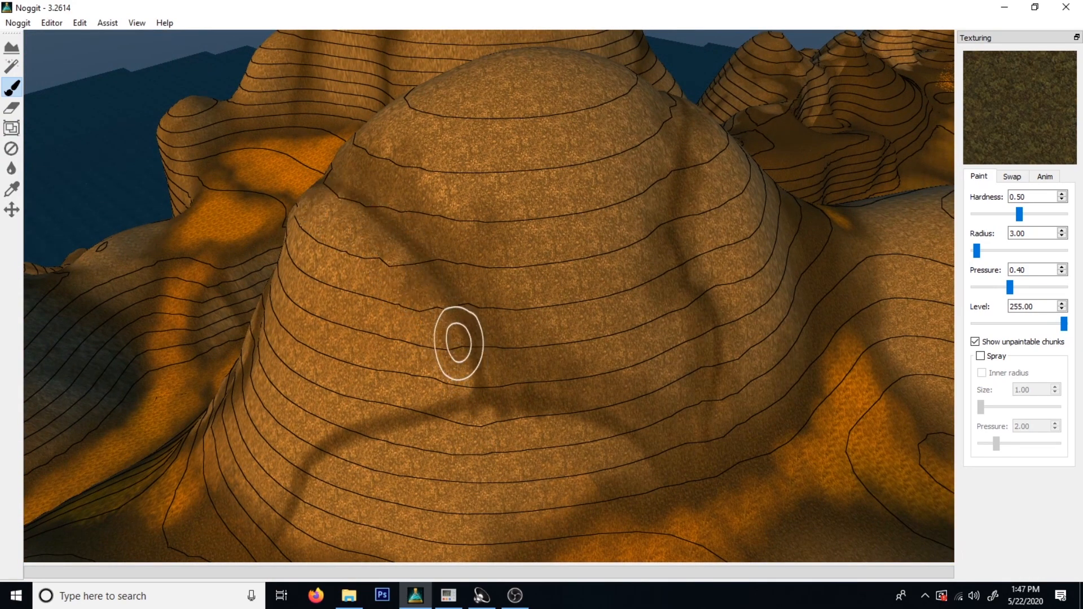
key("s")
right_click_drag(468, 393, 403, 309)
key("w")
key("s")
key("w")
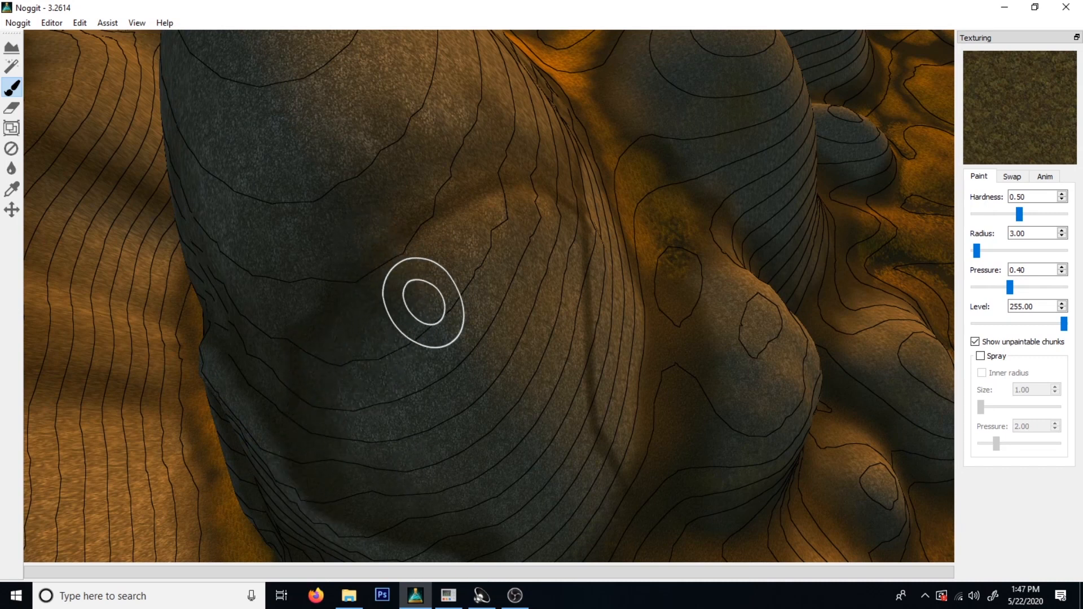
Paint soft dark shading around the lower arch and into the recess beneath the upper bulge
mouse_move(587, 233)
right_mouse_down()
mouse_move(708, 398)
mouse_move(75, 155)
mouse_move(478, 213)
mouse_move(445, 311)
mouse_move(384, 281)
mouse_move(615, 425)
right_mouse_up()
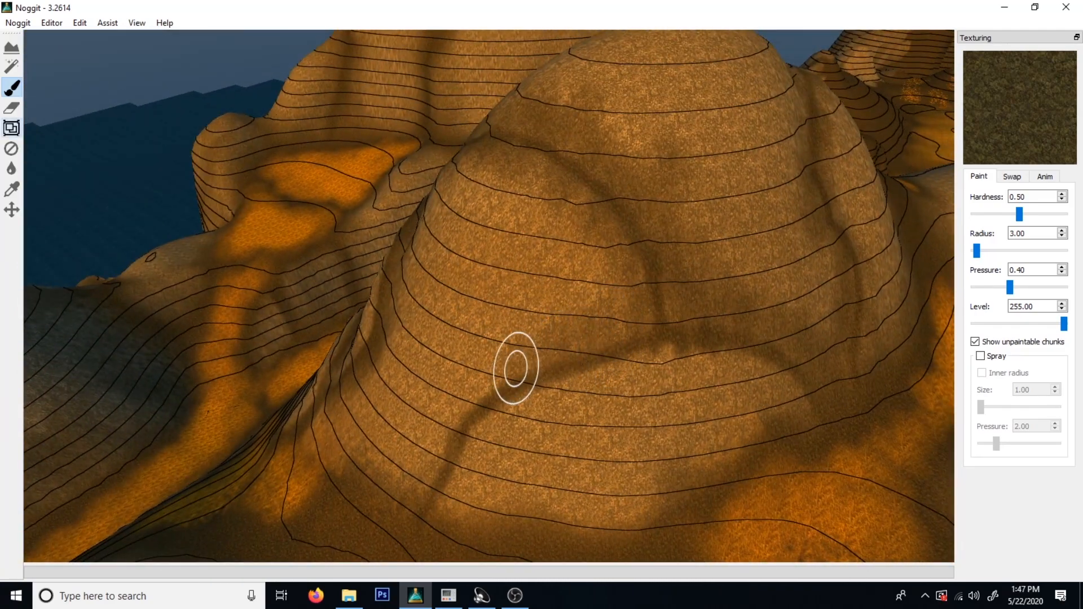
right_click_drag(429, 301, 629, 319)
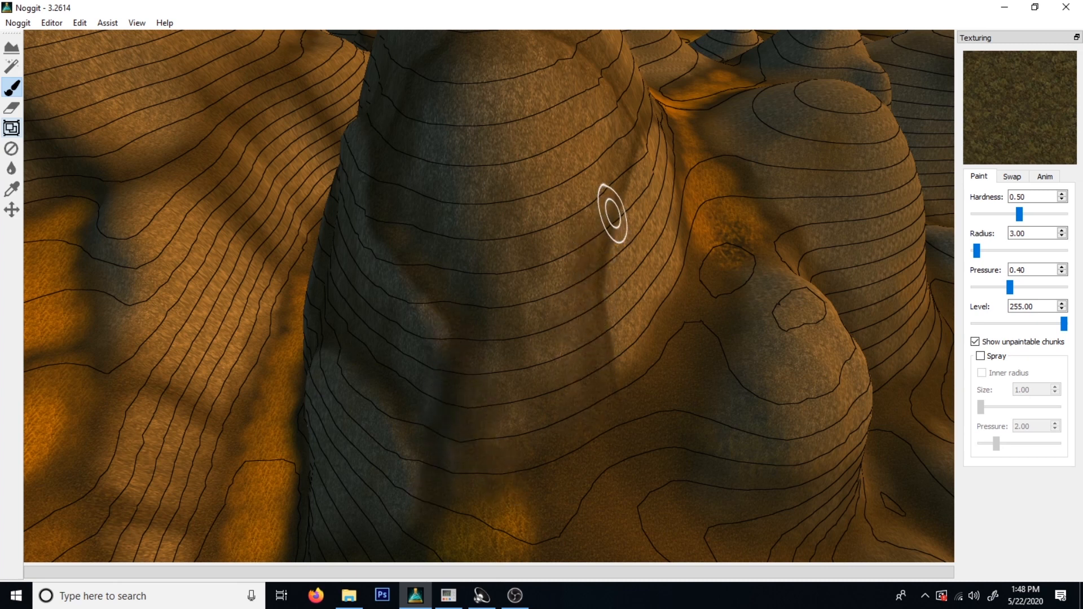
key("s")
mouse_move(743, 224)
right_mouse_down()
mouse_move(672, 346)
mouse_move(658, 302)
mouse_move(643, 410)
mouse_move(642, 395)
right_mouse_up()
key("w")
mouse_move(641, 319)
left_mouse_down("shift")
mouse_move(671, 285)
mouse_move(498, 310)
mouse_move(532, 330)
mouse_move(574, 315)
mouse_move(471, 367)
mouse_move(459, 411)
mouse_move(510, 344)
mouse_move(649, 313)
mouse_move(659, 210)
mouse_move(709, 375)
left_mouse_up("shift")
Shade down the crease beside the lower arch to widen the dark recess between the bulges
key("s")
mouse_move(709, 375)
right_mouse_down()
mouse_move(558, 290)
mouse_move(580, 239)
right_mouse_up()
key("w")
mouse_move(601, 189)
left_mouse_down("shift")
mouse_move(585, 175)
mouse_move(713, 387)
left_mouse_up("shift")
key("s")
mouse_move(713, 387)
right_mouse_down()
mouse_move(445, 304)
mouse_move(804, 305)
mouse_move(794, 306)
right_mouse_up()
key("w")
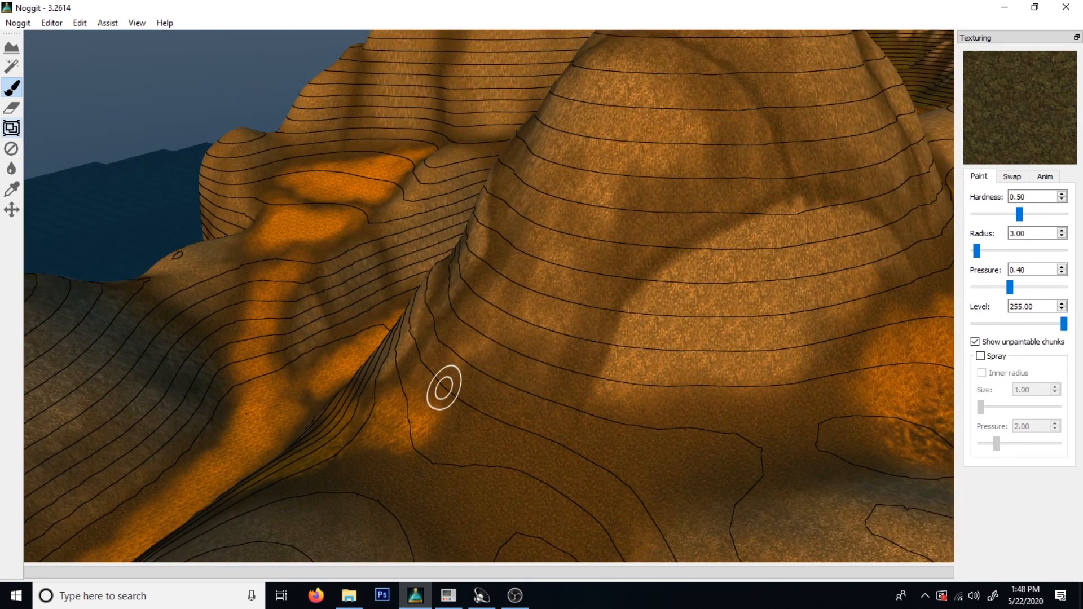
Blend dark shading across the lower slope between the arch and the hill's outer edge
key("s")
mouse_move(457, 415)
right_mouse_down()
mouse_move(457, 391)
mouse_move(592, 401)
right_mouse_up()
key("a")
key("s")
mouse_move(531, 371)
right_mouse_down()
mouse_move(536, 309)
mouse_move(797, 513)
mouse_move(599, 493)
mouse_move(508, 320)
mouse_move(628, 363)
right_mouse_up()
key("w")
key("s")
mouse_move(870, 471)
right_mouse_down()
mouse_move(582, 418)
mouse_move(516, 420)
right_mouse_up()
key("w")
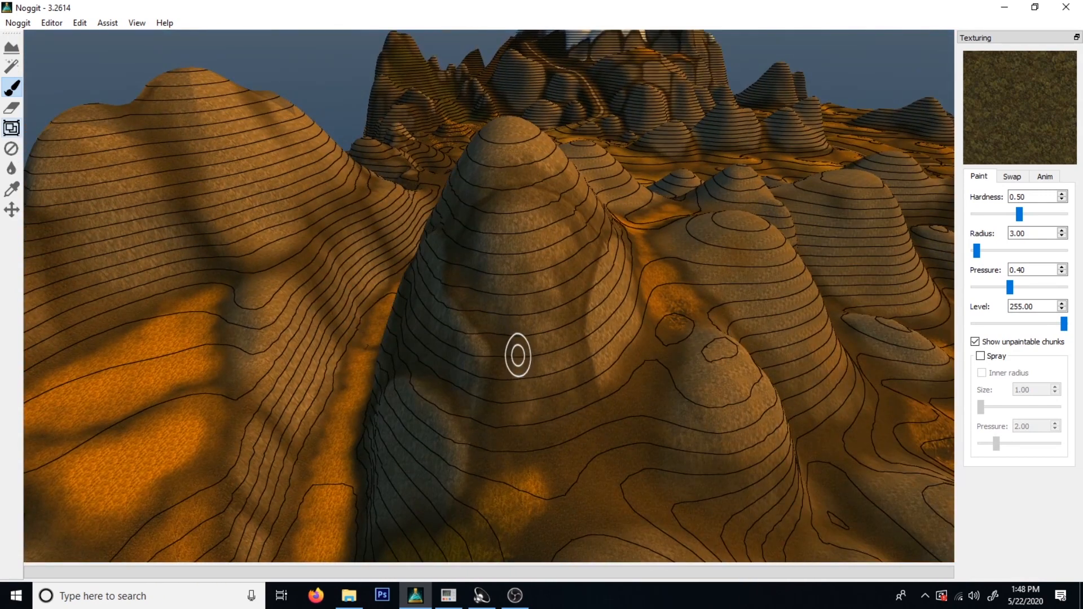
mouse_move(753, 276)
right_mouse_down()
mouse_move(520, 306)
mouse_move(630, 412)
right_mouse_up()
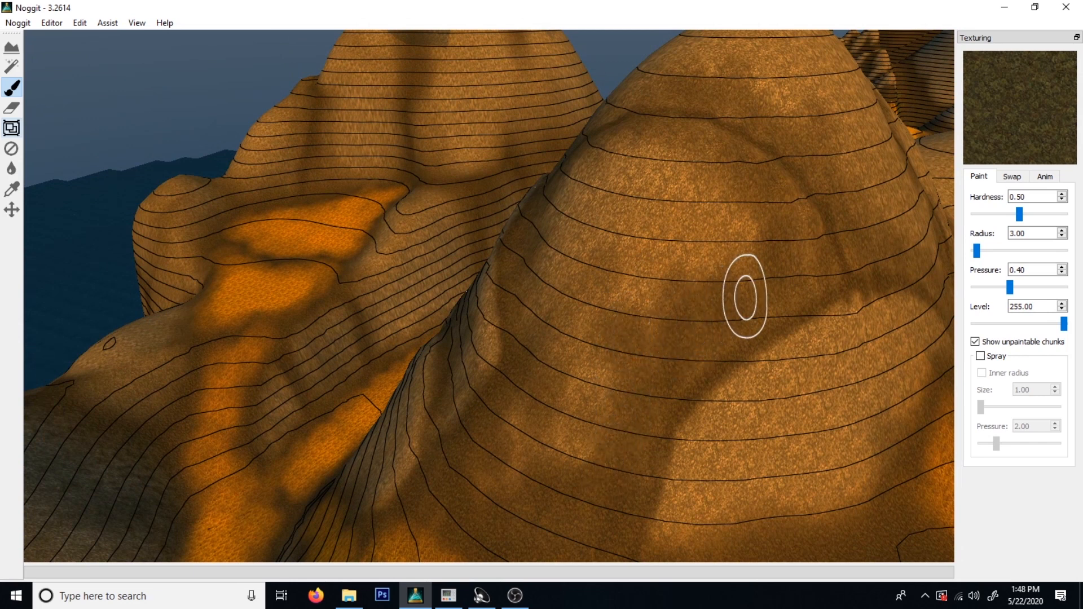
Set the paint brush radius to 5 and blend the dark shading across the slope beneath the upper bulge
mouse_move(737, 262)
right_mouse_down()
mouse_move(602, 411)
mouse_move(784, 198)
mouse_move(560, 224)
right_mouse_up()
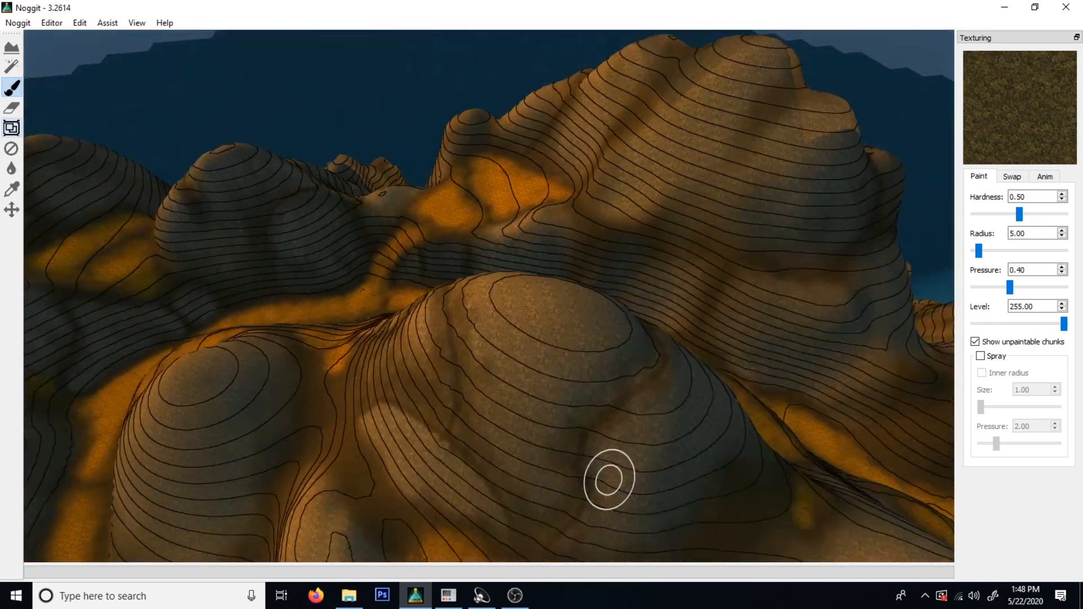
mouse_move(609, 479)
right_mouse_down()
mouse_move(768, 451)
mouse_move(677, 485)
mouse_move(677, 438)
right_mouse_up()
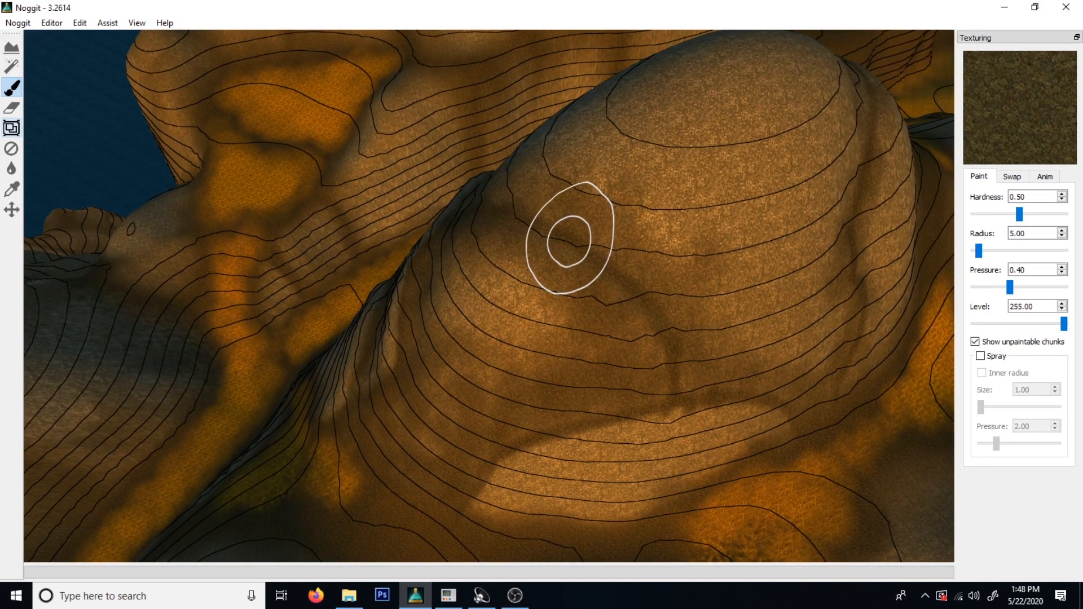
key("s")
mouse_move(937, 502)
right_mouse_down()
mouse_move(447, 452)
mouse_move(522, 338)
mouse_move(493, 322)
right_mouse_up()
key("s")
Pick the light grey rock texture from the hill and brighten the flank below the upper bulge
left_click(477, 349, "ctrl")
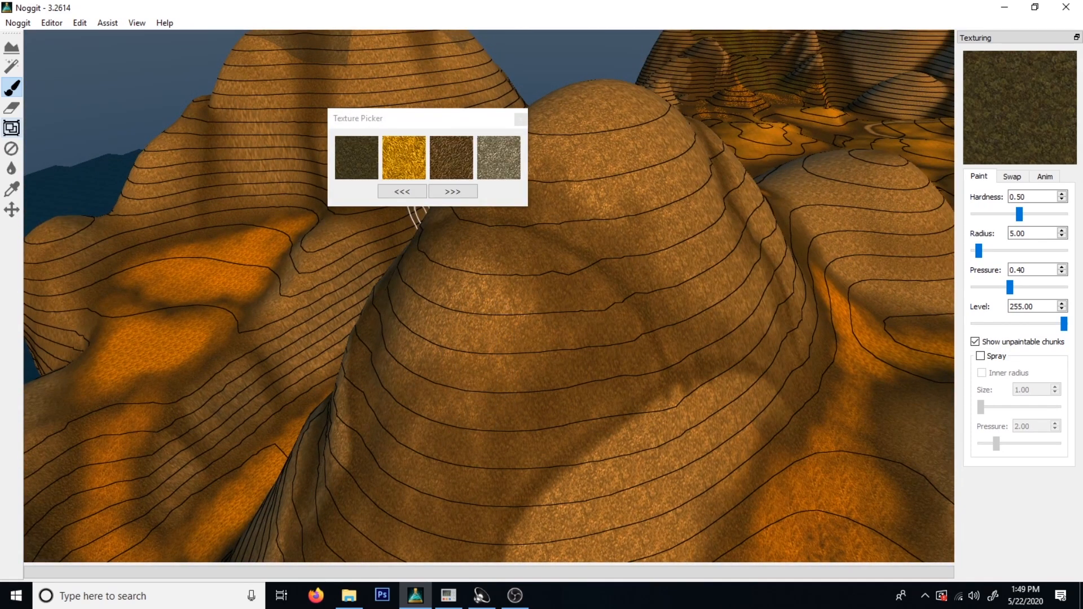
left_click(499, 157)
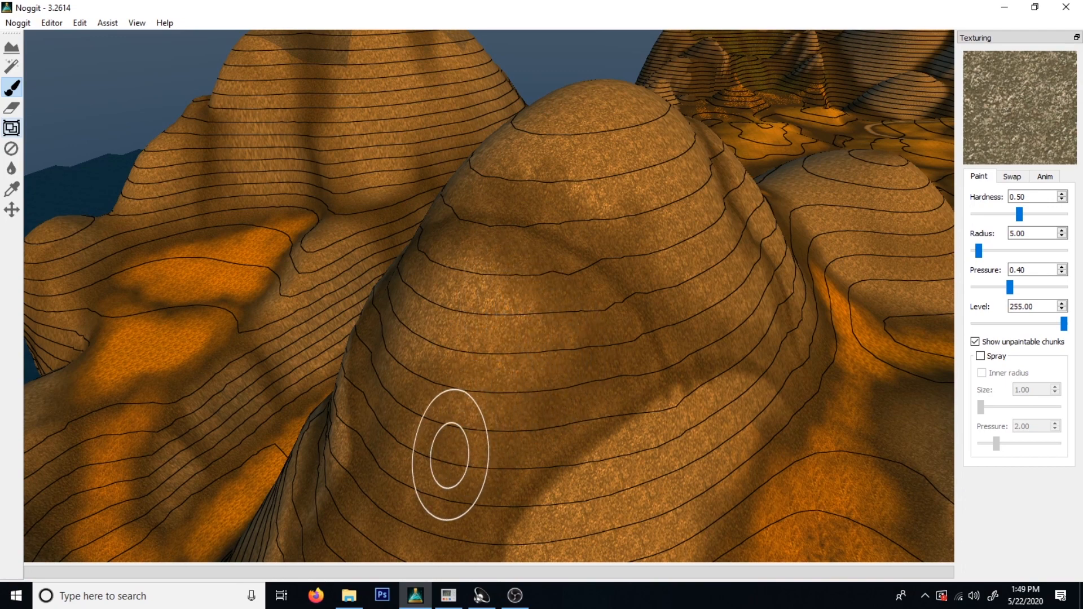
mouse_move(538, 307)
right_mouse_down()
mouse_move(449, 515)
mouse_move(617, 320)
mouse_move(476, 473)
mouse_move(545, 403)
right_mouse_up()
key("w")
key("s")
key("w")
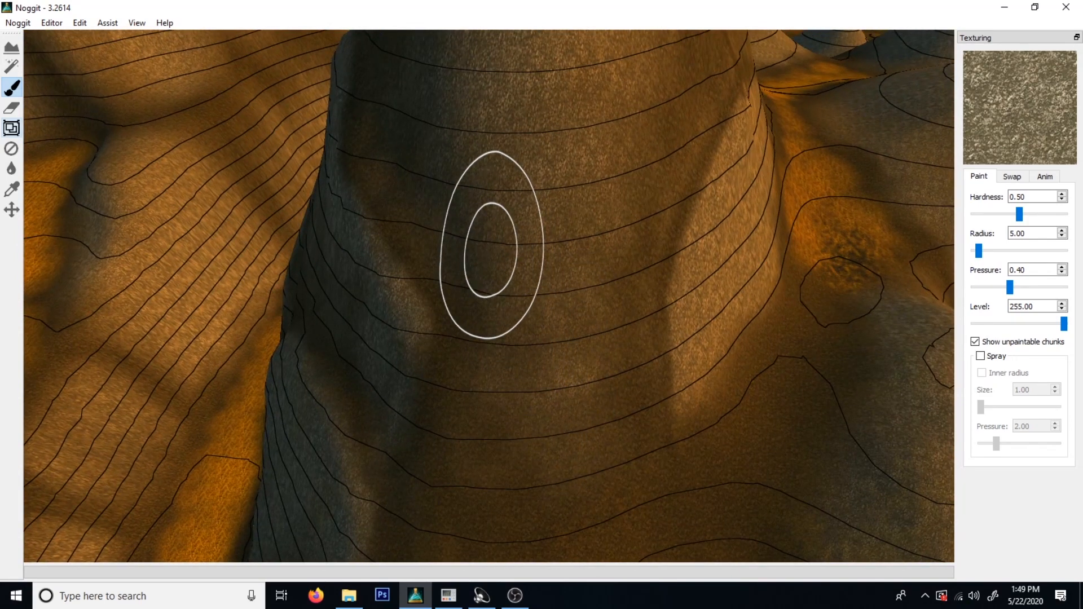
Blend the light rock texture down the flank beside the lower arch towards the hill's outer edge
key("s")
mouse_move(587, 154)
right_mouse_down()
mouse_move(585, 370)
mouse_move(278, 283)
mouse_move(560, 425)
mouse_move(733, 323)
right_mouse_up()
key("w")
key("w")
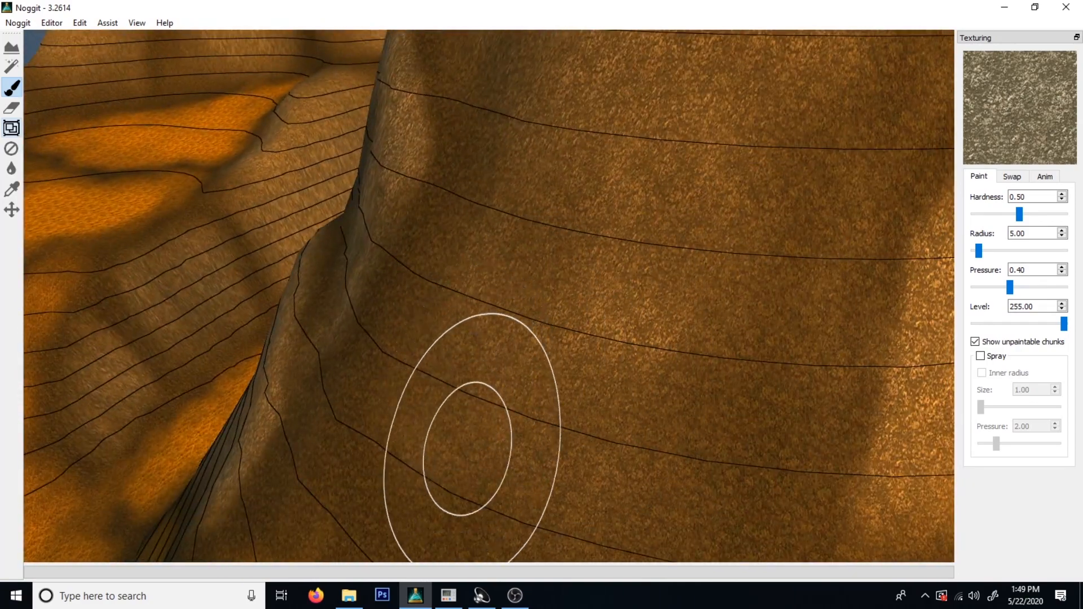
key("s")
mouse_move(796, 330)
right_mouse_down()
mouse_move(720, 159)
mouse_move(459, 307)
mouse_move(400, 278)
right_mouse_up()
key("s")
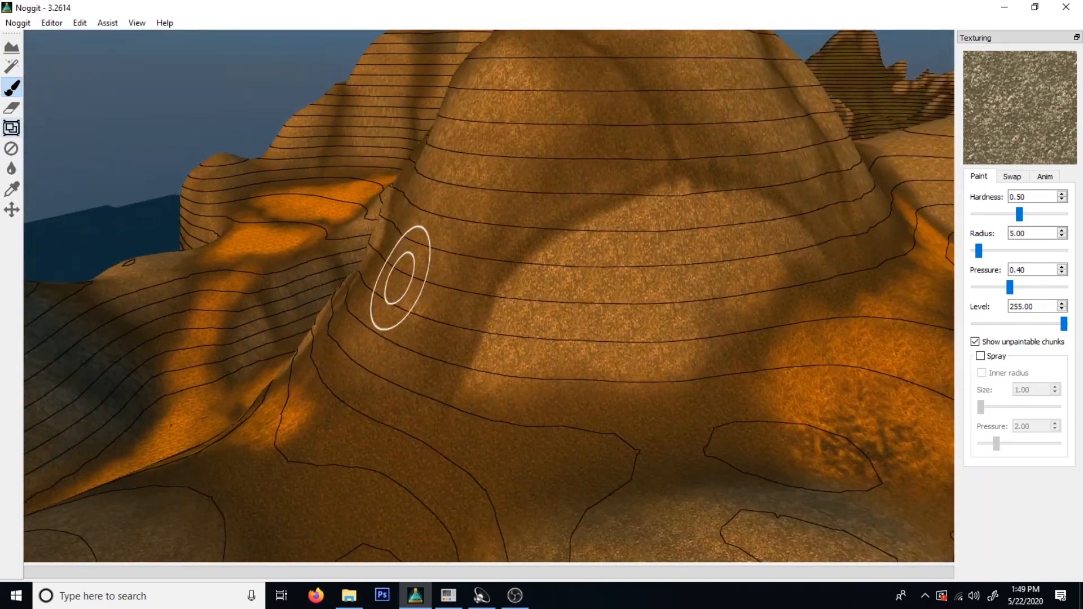
key("s")
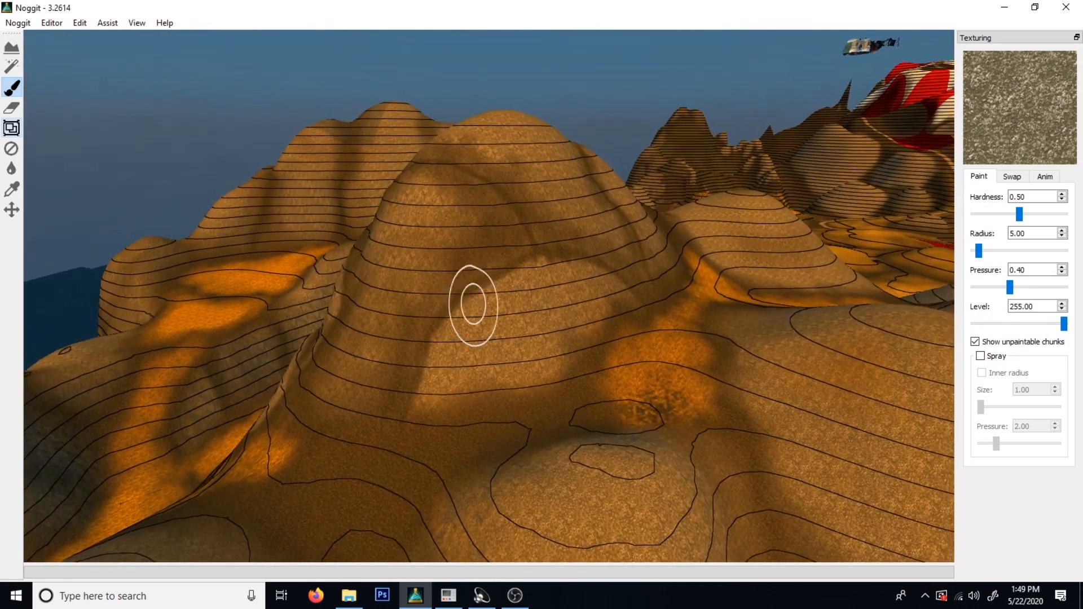
Set the brush radius to 2 and brighten the upper bulge along its dark crease with the light rock texture
mouse_move(384, 265)
right_mouse_down()
mouse_move(394, 322)
mouse_move(628, 303)
mouse_move(553, 355)
mouse_move(587, 338)
right_mouse_up()
key("w")
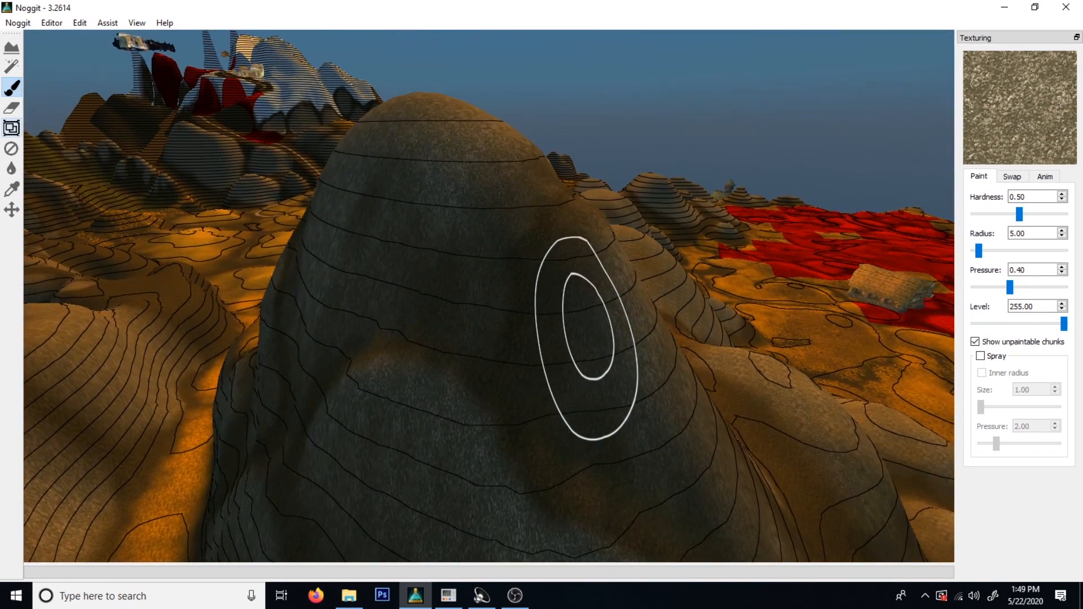
mouse_move(780, 324)
right_mouse_down()
mouse_move(493, 412)
mouse_move(133, 428)
mouse_move(590, 369)
mouse_move(474, 249)
mouse_move(430, 242)
mouse_move(684, 353)
mouse_move(750, 348)
right_mouse_up()
key("w")
mouse_move(480, 282)
right_mouse_down()
mouse_move(474, 261)
mouse_move(525, 283)
mouse_move(549, 249)
mouse_move(405, 276)
right_mouse_up()
key("w")
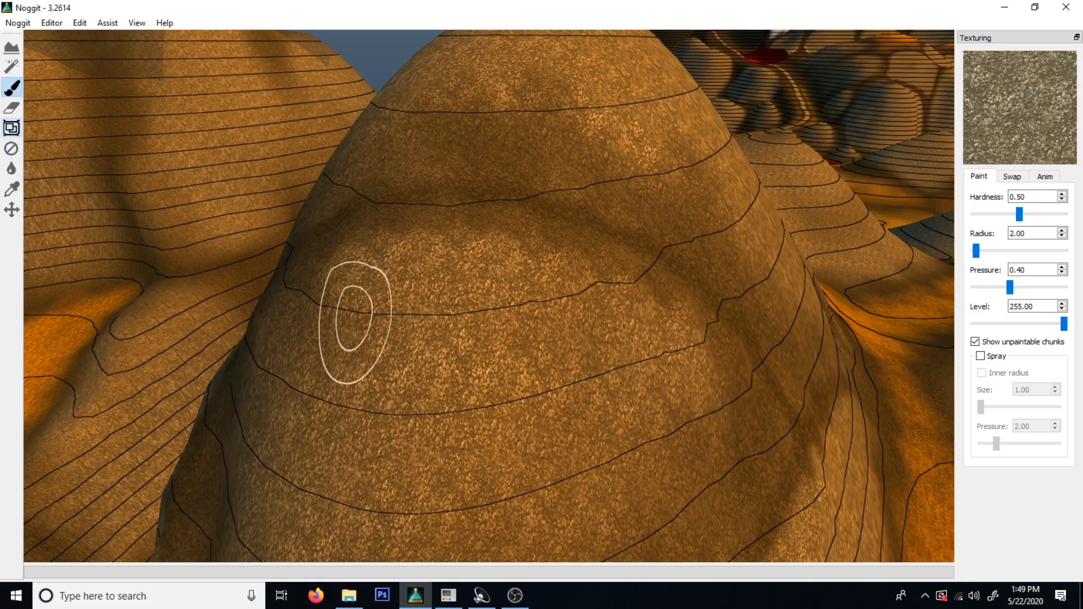
Examine the contrast between the bulges and creases on the hill from a distance and close up
right_click_drag(354, 319, 545, 333)
key("s")
mouse_move(611, 469)
right_mouse_down()
mouse_move(711, 337)
mouse_move(411, 316)
mouse_move(510, 338)
mouse_move(539, 301)
mouse_move(541, 372)
mouse_move(536, 316)
mouse_move(701, 452)
mouse_move(557, 316)
right_mouse_up()
key("w")
key("s")
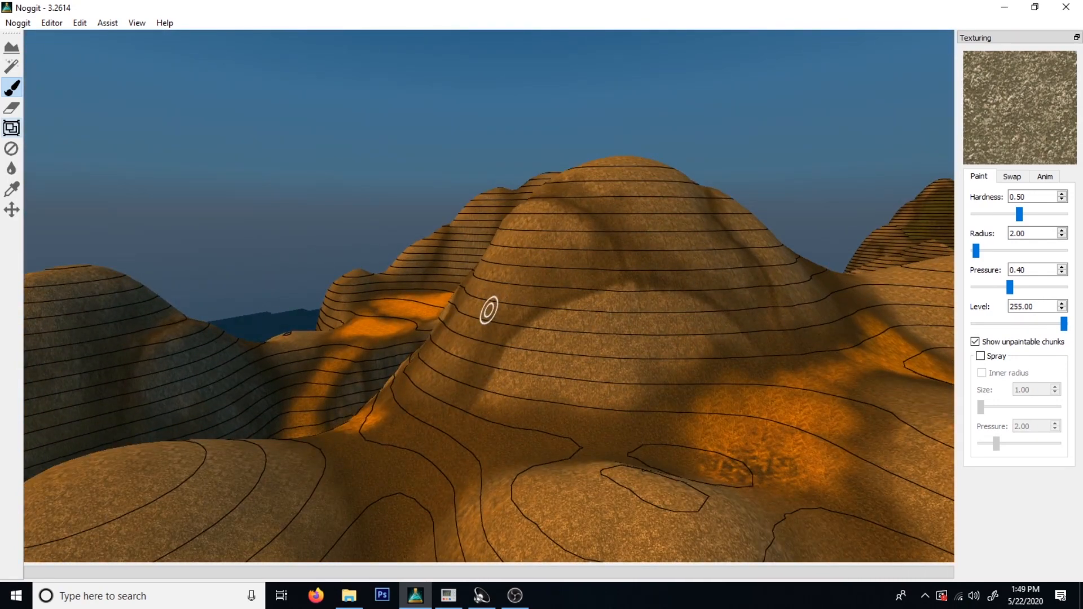
key("s")
mouse_move(677, 391)
right_mouse_down()
mouse_move(616, 399)
mouse_move(565, 331)
right_mouse_up()
key("w")
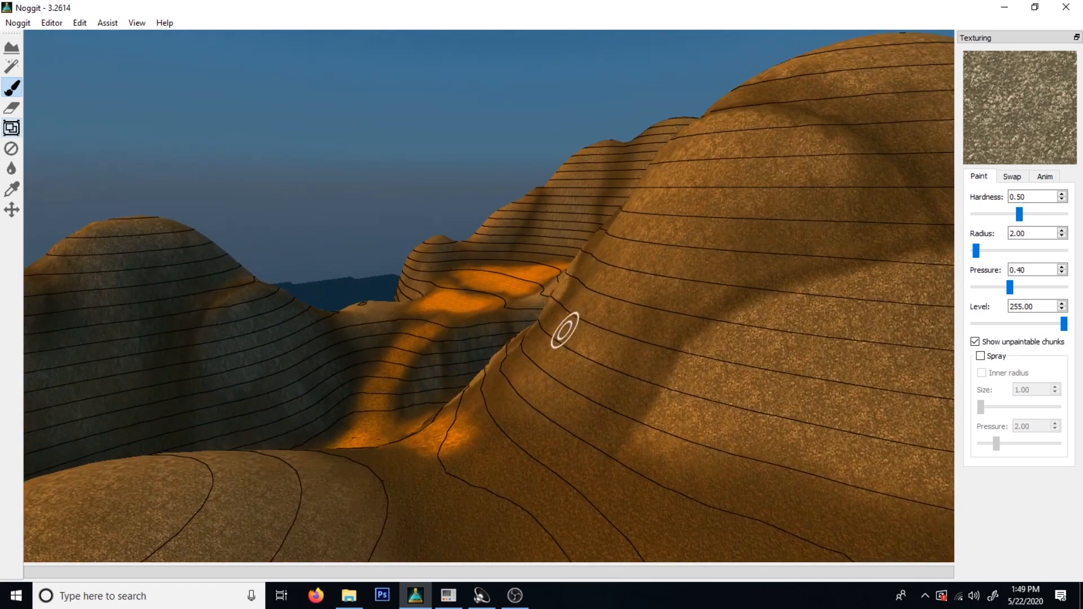
key("s")
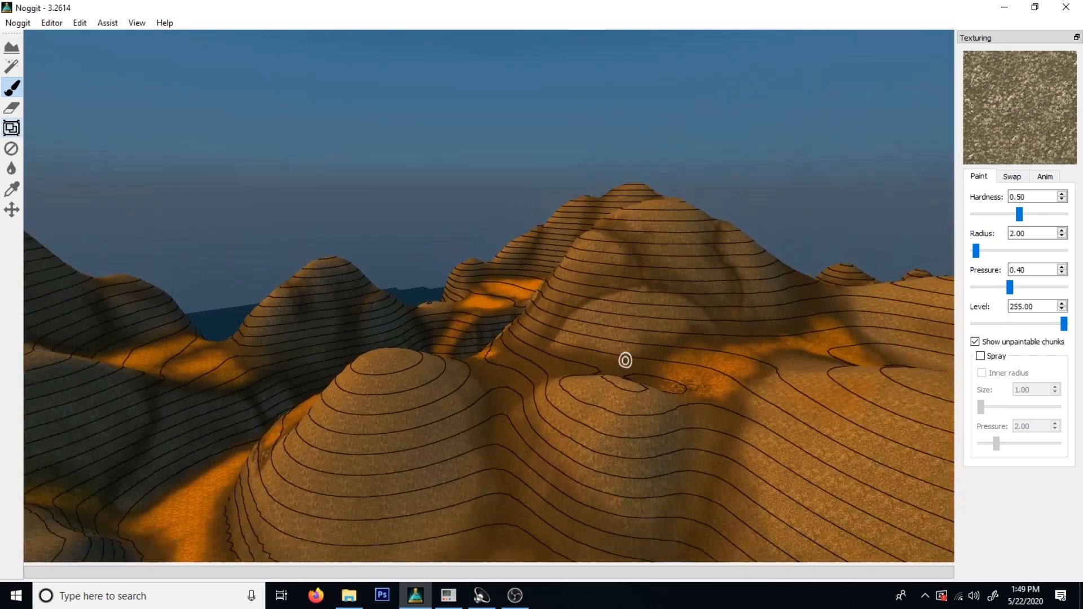
key("w")
mouse_move(564, 389)
right_mouse_down()
mouse_move(666, 274)
mouse_move(676, 424)
right_mouse_up()
key("w")
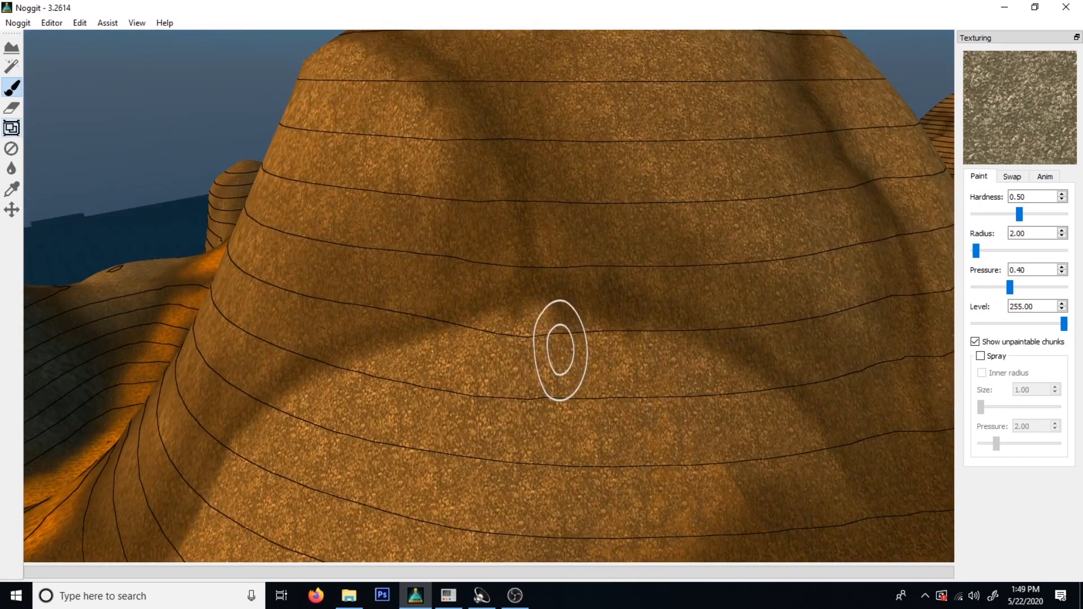
Pick the dark green texture from the hill for painting and set the brush radius to 4
key("s")
mouse_move(597, 357)
right_mouse_down()
mouse_move(556, 344)
mouse_move(583, 392)
mouse_move(699, 220)
mouse_move(612, 261)
mouse_move(490, 387)
mouse_move(508, 360)
right_mouse_up()
key("w")
key("s")
left_click(508, 360, "ctrl")
left_click(357, 157)
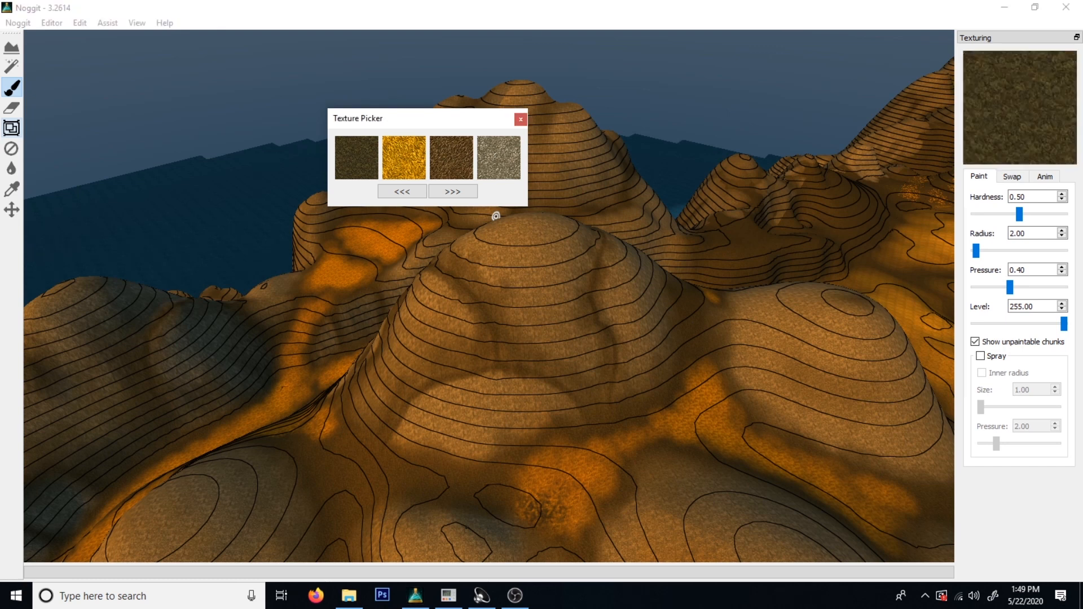
left_click(520, 119)
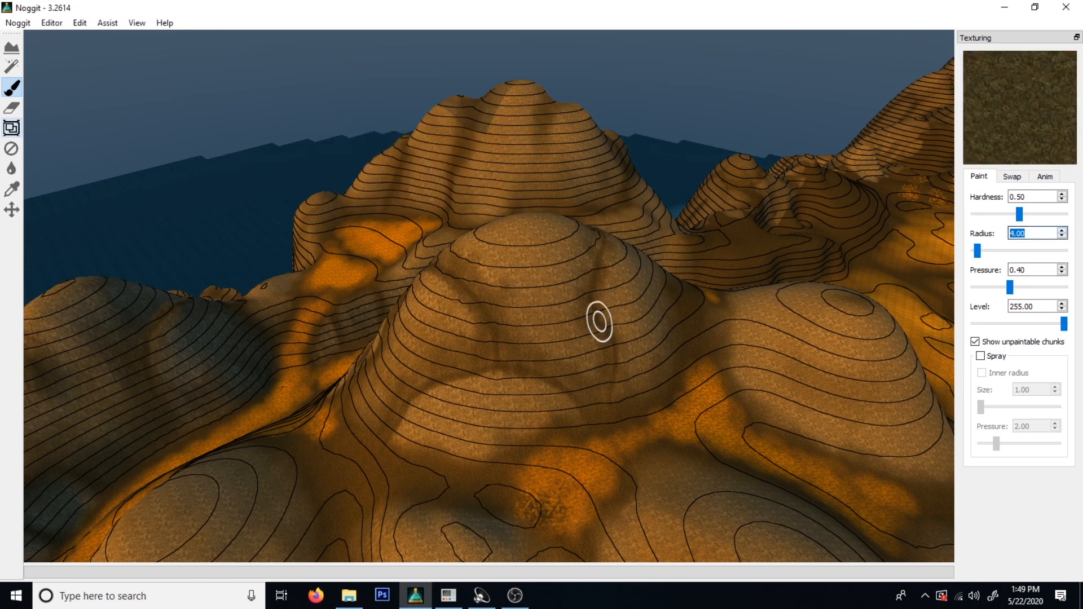
Set the brush radius to 6 and softly shade the slope between the two vertical creases below the summit
key("w")
mouse_move(927, 294)
right_mouse_down()
mouse_move(790, 292)
mouse_move(696, 251)
right_mouse_up()
key("s")
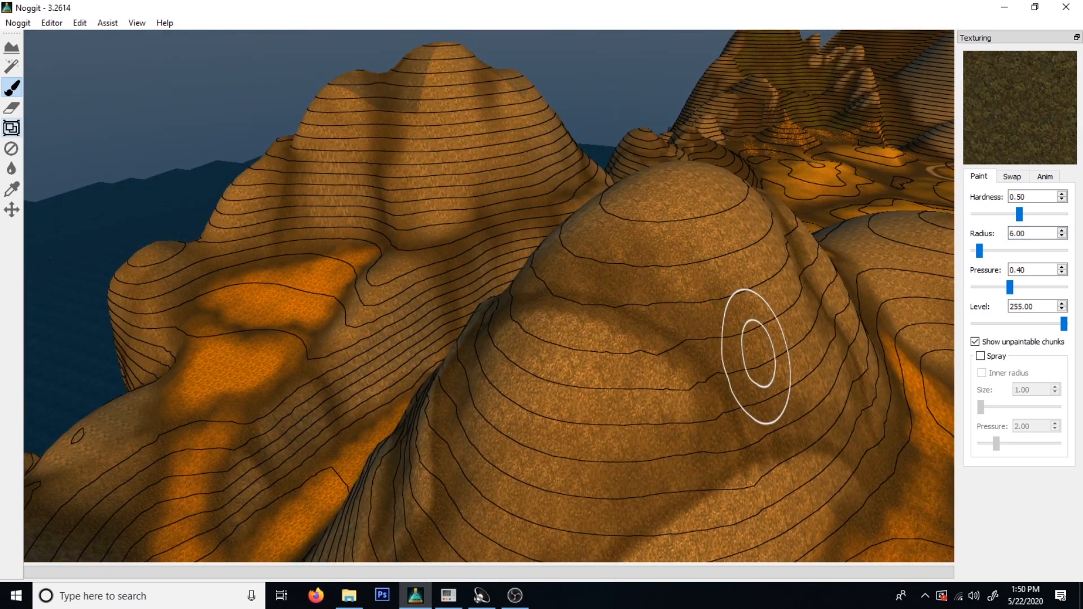
key("d")
mouse_move(885, 374)
right_mouse_down()
mouse_move(592, 445)
mouse_move(527, 434)
right_mouse_up()
key("w")
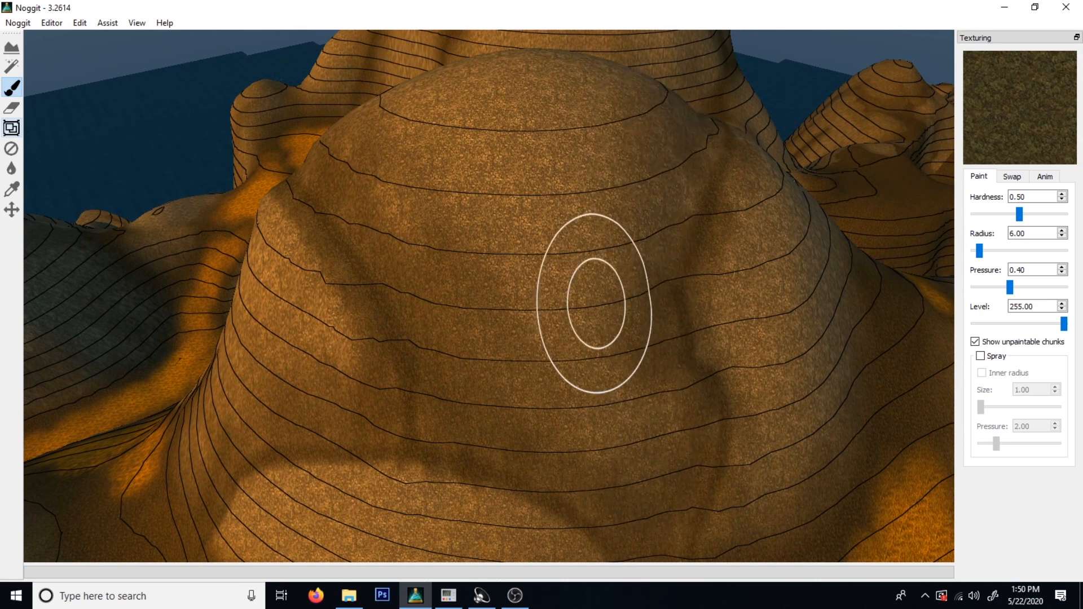
Examine the shaded slope and creases from above and from several sides of the hill
key("s")
mouse_move(748, 437)
right_mouse_down()
mouse_move(681, 334)
mouse_move(393, 215)
mouse_move(535, 488)
right_mouse_up()
key("s")
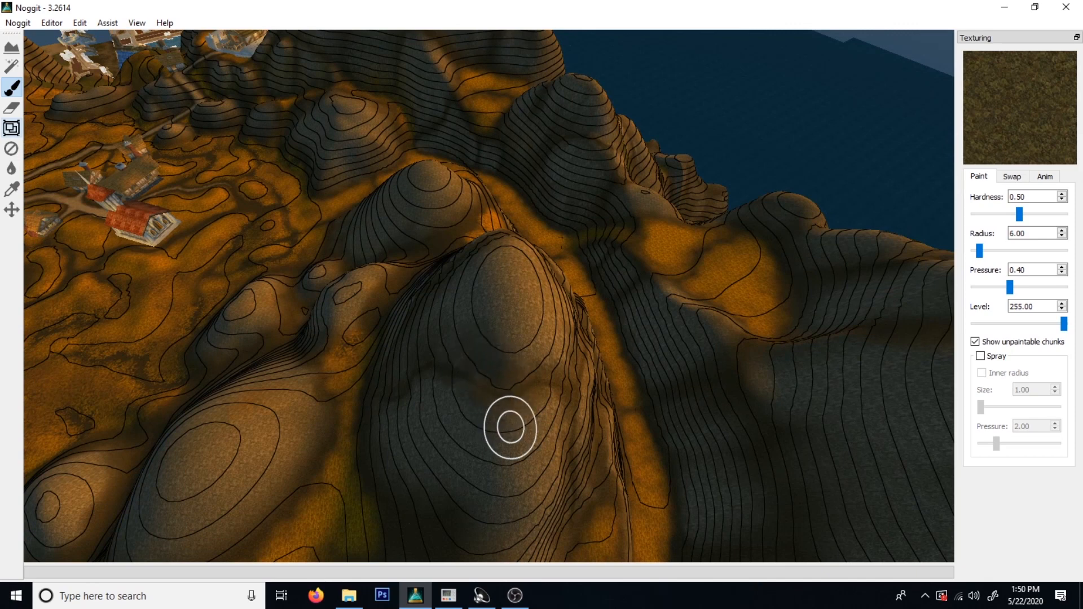
key("s")
mouse_move(541, 356)
right_mouse_down()
mouse_move(456, 387)
mouse_move(585, 346)
mouse_move(515, 418)
mouse_move(140, 296)
mouse_move(568, 374)
mouse_move(357, 344)
mouse_move(381, 248)
right_mouse_up()
key("w")
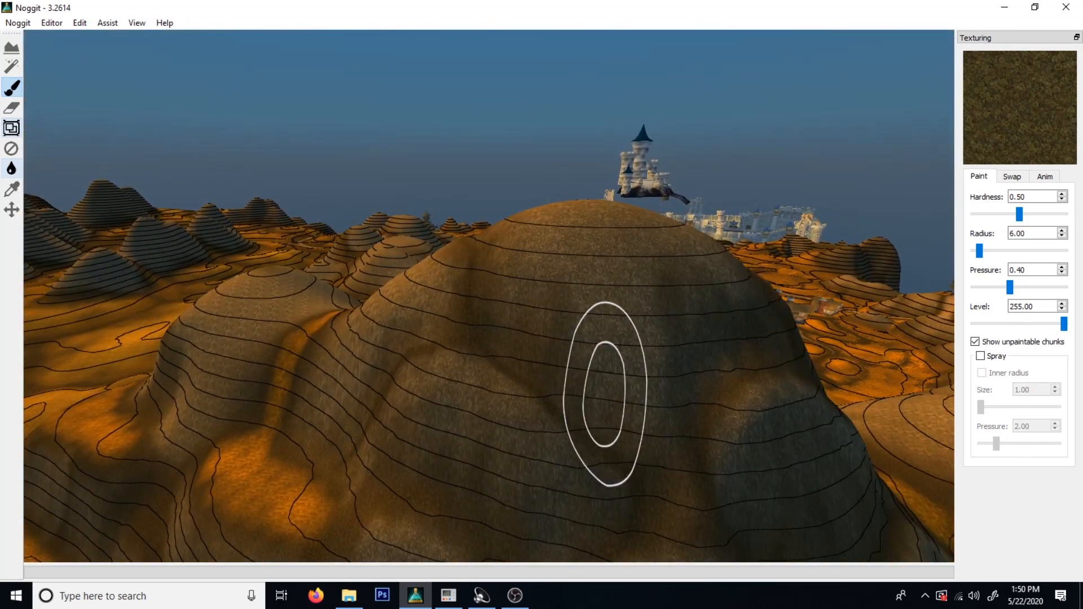
right_click_drag(867, 388, 567, 395)
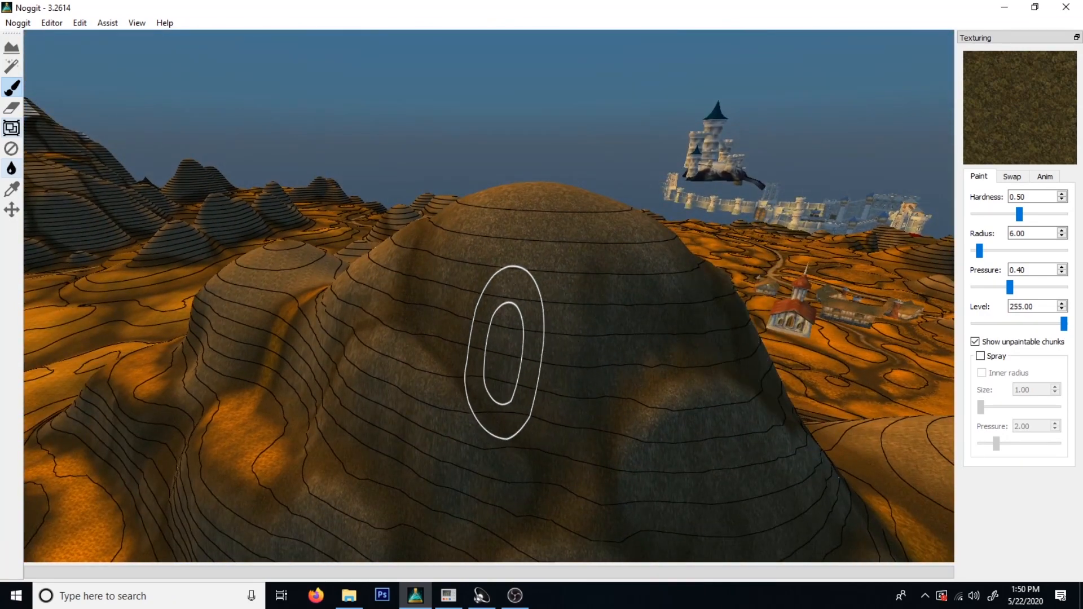
key("s")
mouse_move(671, 347)
right_mouse_down()
mouse_move(603, 347)
mouse_move(433, 303)
mouse_move(496, 262)
mouse_move(570, 399)
mouse_move(375, 415)
mouse_move(389, 276)
right_mouse_up()
key("s")
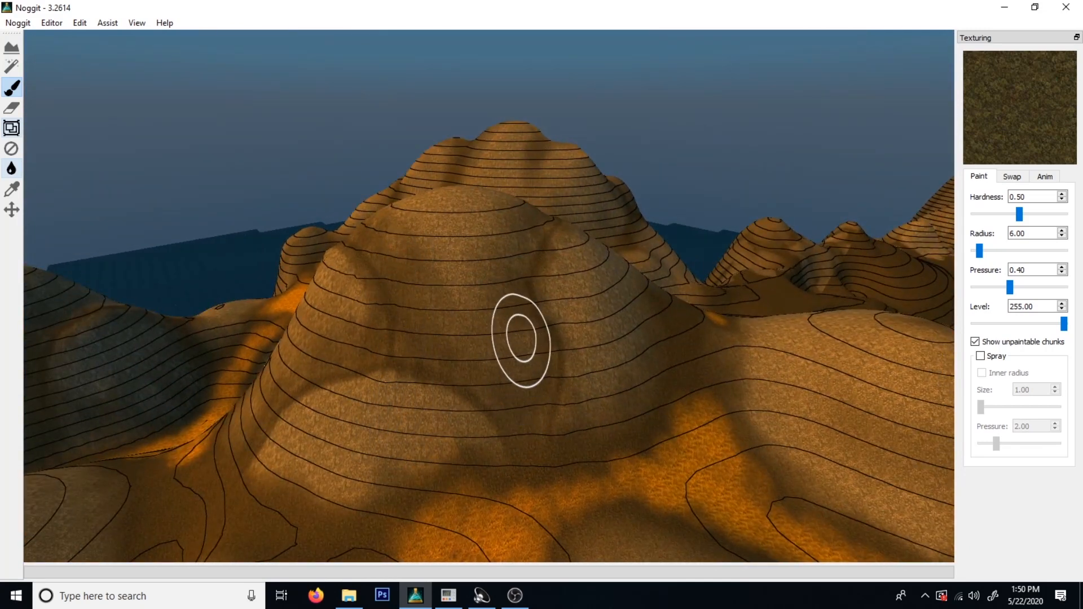
Set the brush radius to 3 and darken the crease running down beside the upper bulge
key("a")
mouse_move(434, 374)
right_mouse_down()
mouse_move(423, 425)
mouse_move(715, 367)
mouse_move(643, 479)
mouse_move(689, 278)
mouse_move(822, 469)
mouse_move(751, 475)
mouse_move(506, 378)
right_mouse_up()
key("w")
key("s")
key("w")
key("s")
key("d")
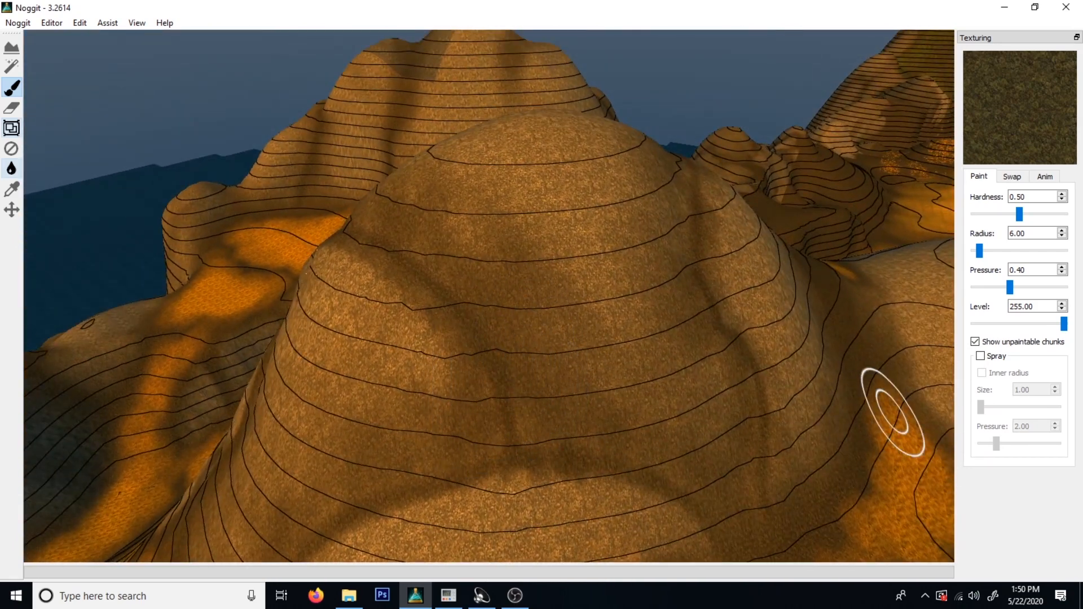
left_click(1061, 236)
left_click(1062, 236)
left_click(1062, 237)
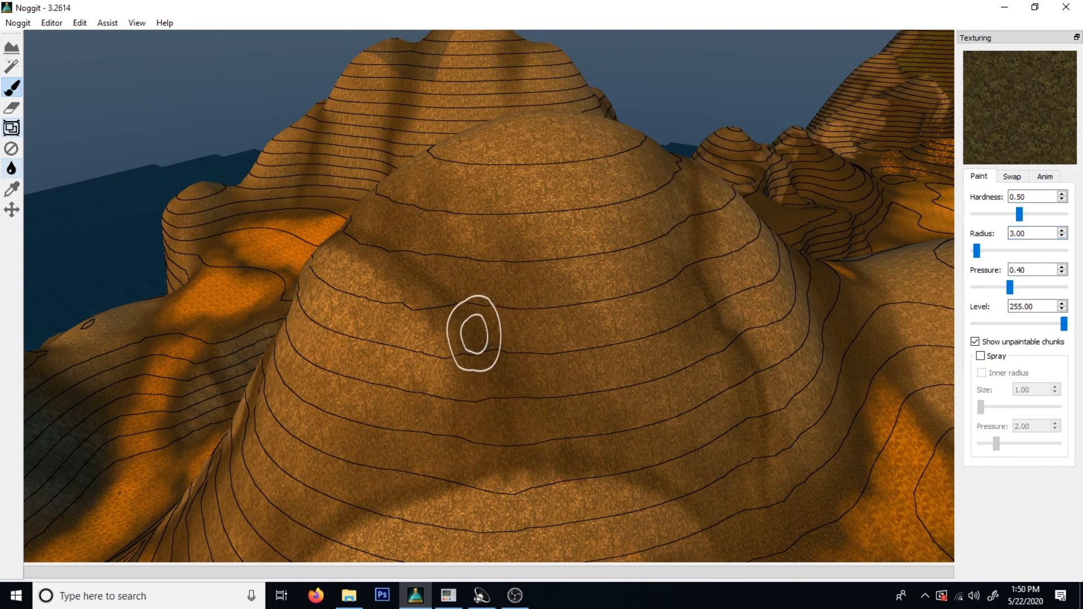
mouse_move(421, 278)
right_mouse_down()
mouse_move(445, 355)
mouse_move(729, 391)
right_mouse_up()
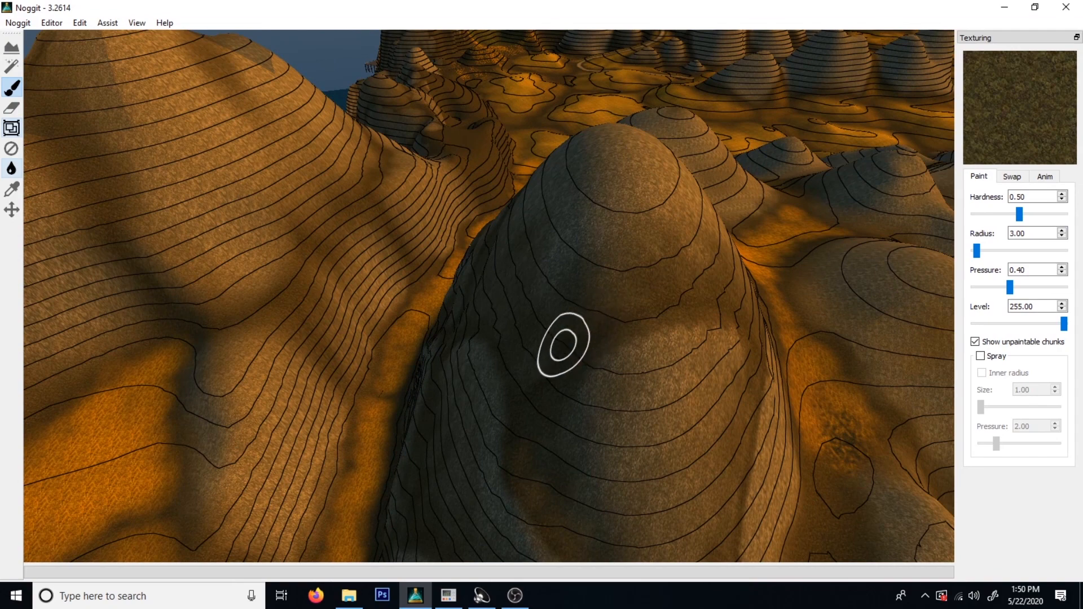
Paint a narrow dark shadow along the upper rim of the lower arch
mouse_move(624, 445)
right_mouse_down()
mouse_move(722, 348)
mouse_move(485, 370)
right_mouse_up()
key("w")
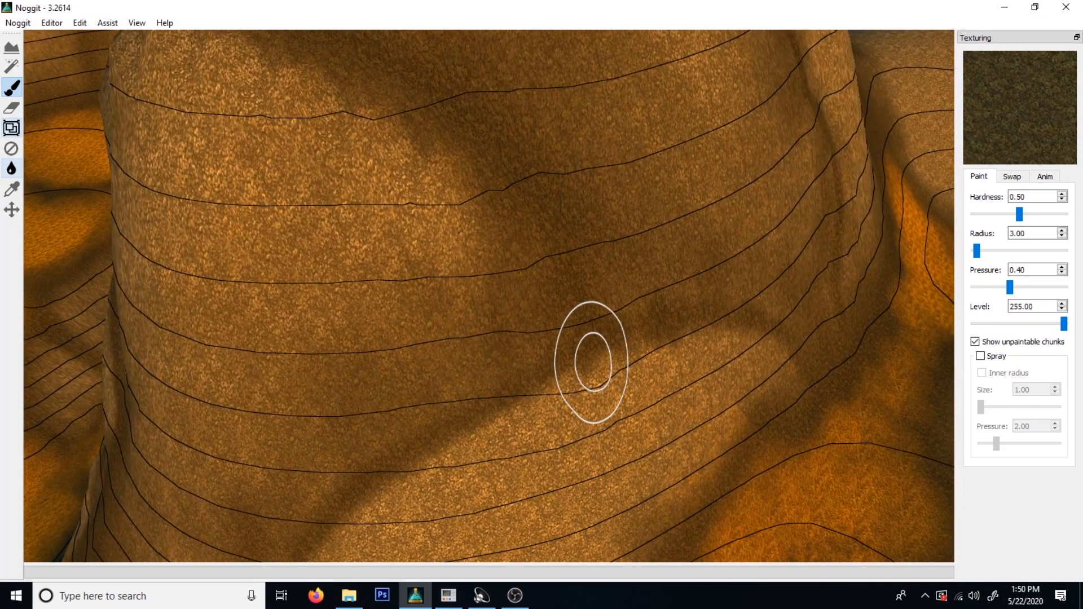
right_click_drag(592, 363, 478, 350)
key("w")
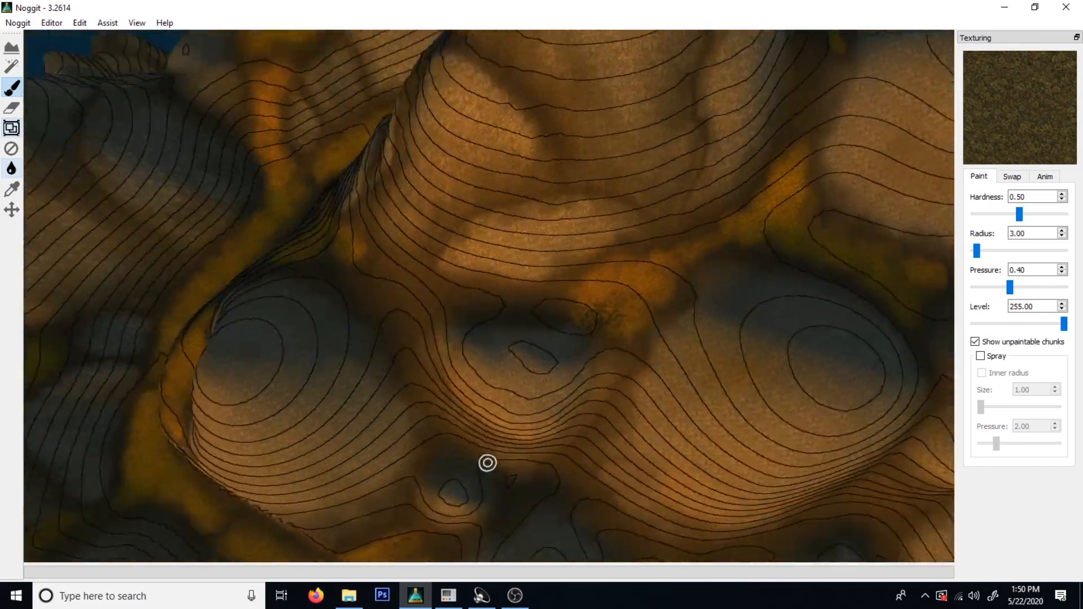
Set the brush radius to 5 and soften the dark shading around the lower arch's edges
key("w")
mouse_move(487, 463)
right_mouse_down()
mouse_move(670, 229)
mouse_move(698, 283)
mouse_move(602, 396)
mouse_move(607, 471)
mouse_move(604, 234)
mouse_move(597, 370)
right_mouse_up()
key("s")
key("w")
key("w")
key("s")
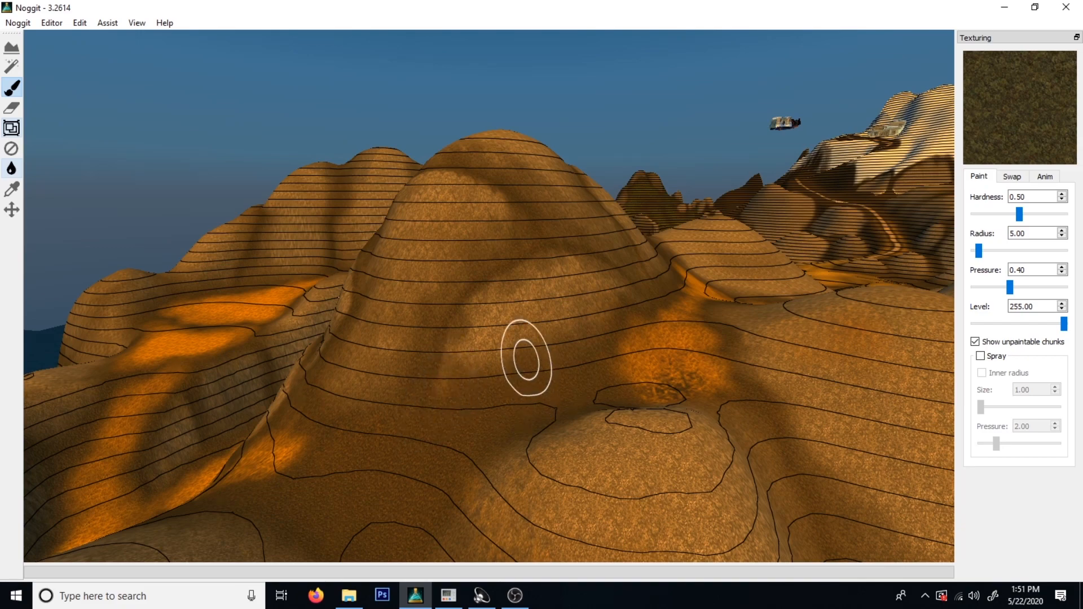
Blend dark shading from the creases into the slope around the lower bulge
key("s")
mouse_move(549, 360)
right_mouse_down()
mouse_move(528, 397)
mouse_move(717, 316)
mouse_move(730, 389)
mouse_move(319, 382)
mouse_move(542, 425)
mouse_move(599, 394)
mouse_move(611, 337)
mouse_move(618, 426)
right_mouse_up()
key("w")
key("s")
key("w")
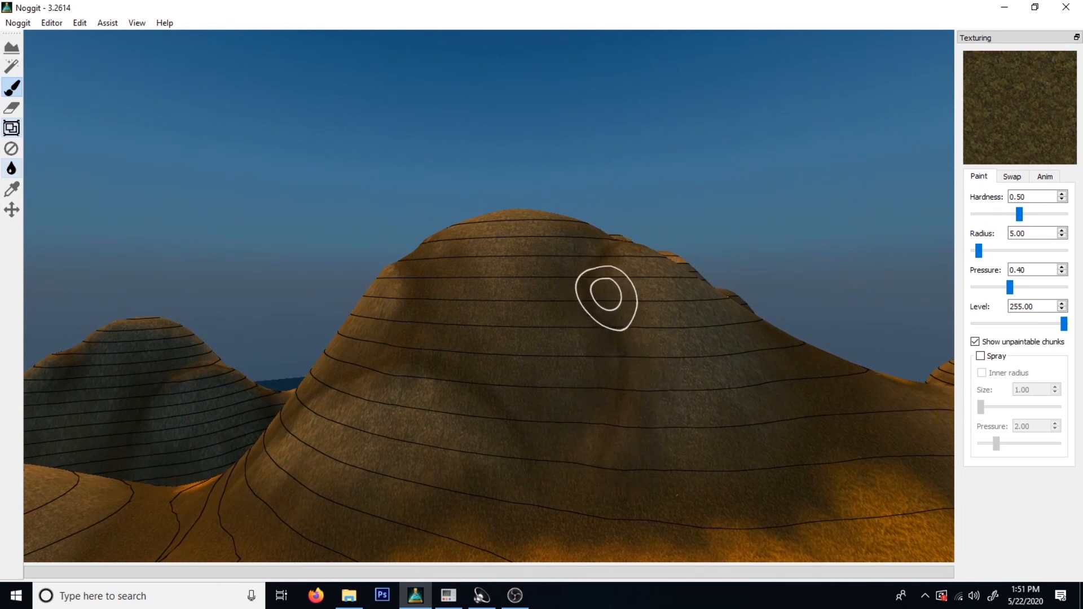
key("s")
mouse_move(749, 425)
right_mouse_down()
mouse_move(713, 444)
mouse_move(595, 353)
mouse_move(766, 386)
mouse_move(669, 377)
mouse_move(612, 392)
mouse_move(679, 393)
mouse_move(587, 284)
mouse_move(609, 248)
mouse_move(659, 494)
right_mouse_up()
key("s")
key("w")
key("s")
Pick the light grey rock texture again and brighten the face of the lower bulge beneath the dark crease
left_click(471, 312, "ctrl")
left_click(404, 157)
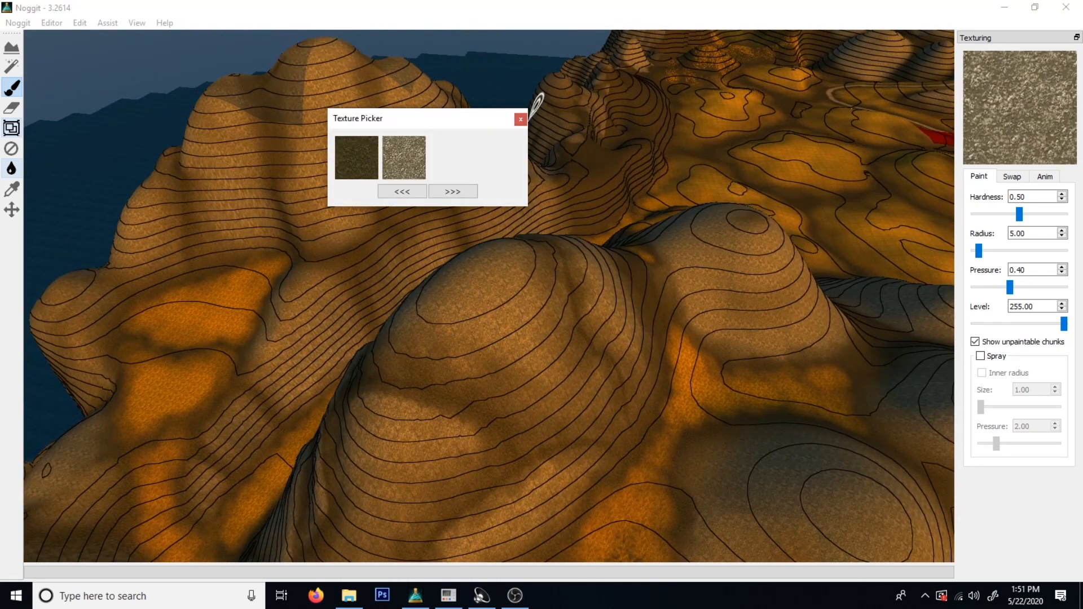
left_click(521, 118)
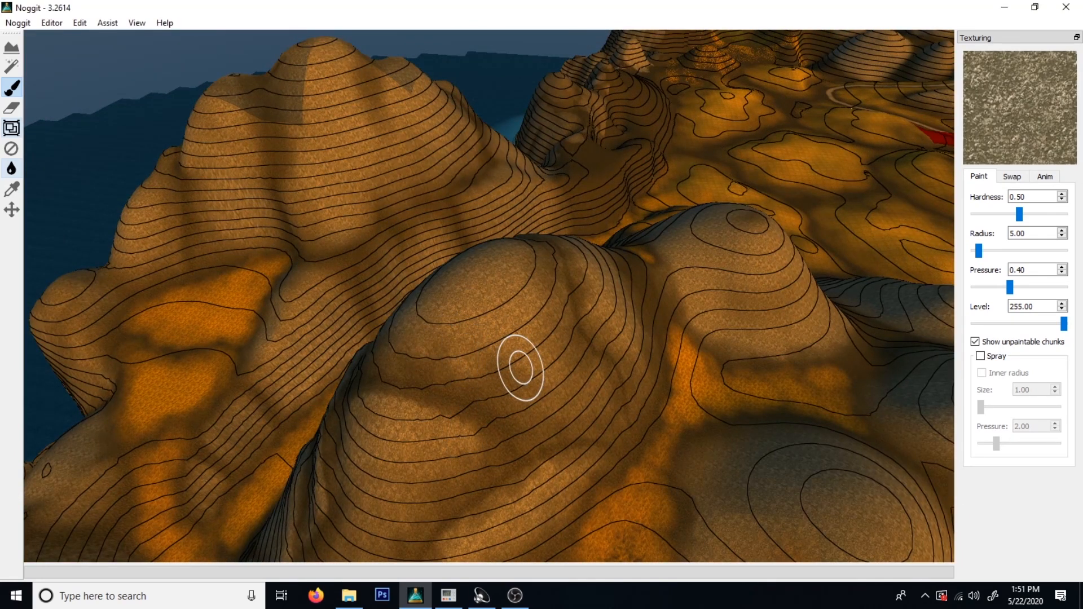
key("s")
mouse_move(526, 376)
right_mouse_down()
mouse_move(529, 454)
mouse_move(489, 561)
mouse_move(482, 331)
right_mouse_up()
key("w")
key("s")
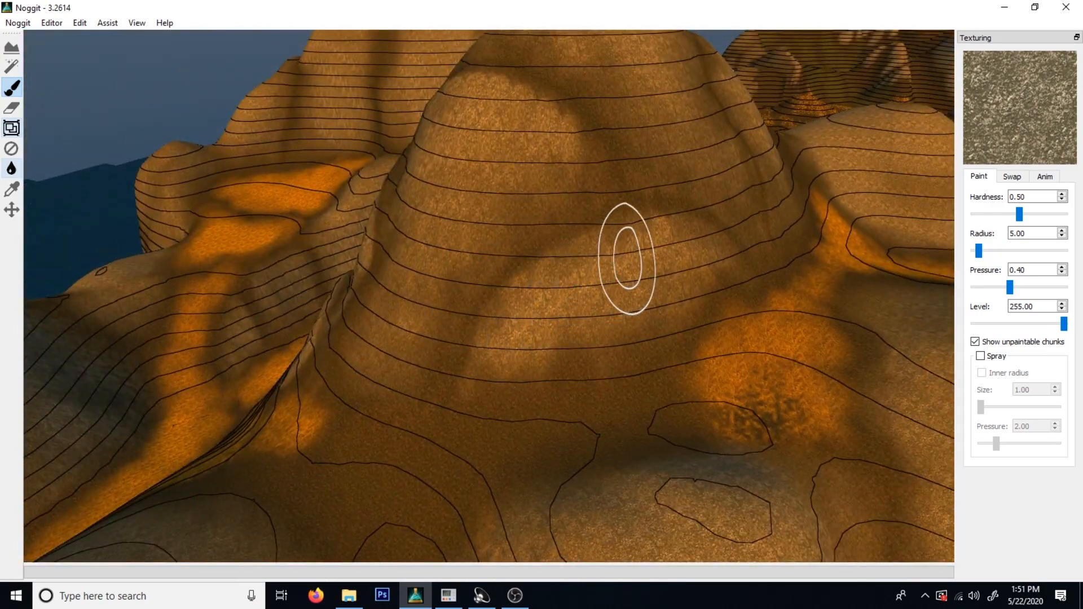
key("s")
key("w")
key("a")
mouse_move(536, 287)
right_mouse_down()
mouse_move(667, 436)
mouse_move(757, 266)
right_mouse_up()
key("s")
key("w")
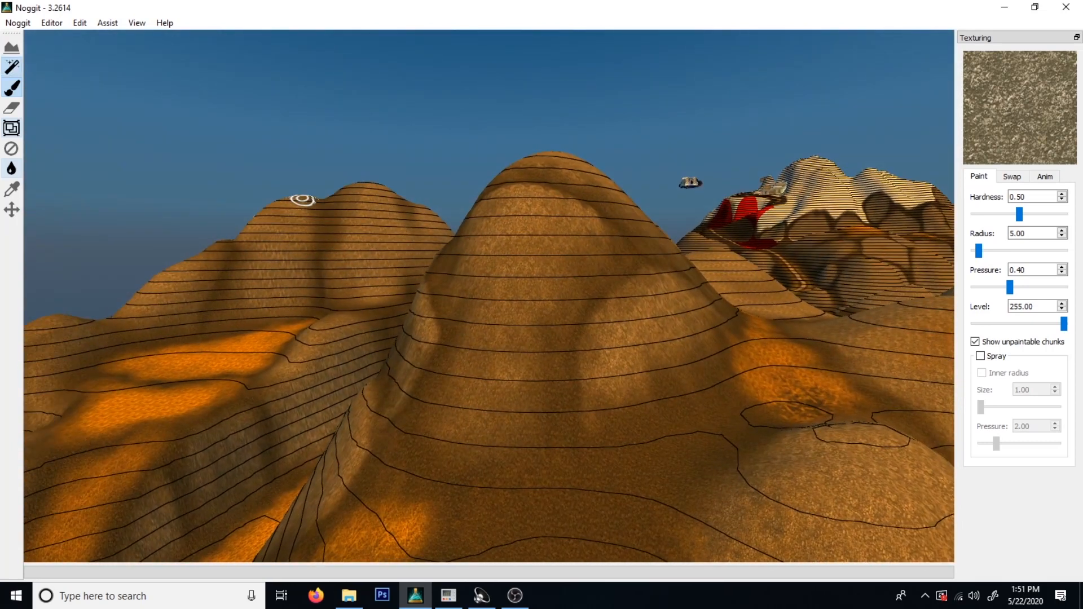
Smooth the slope along the dark crease around the lower bulge with the Flatten/Blur brush at radius 5
key("2")
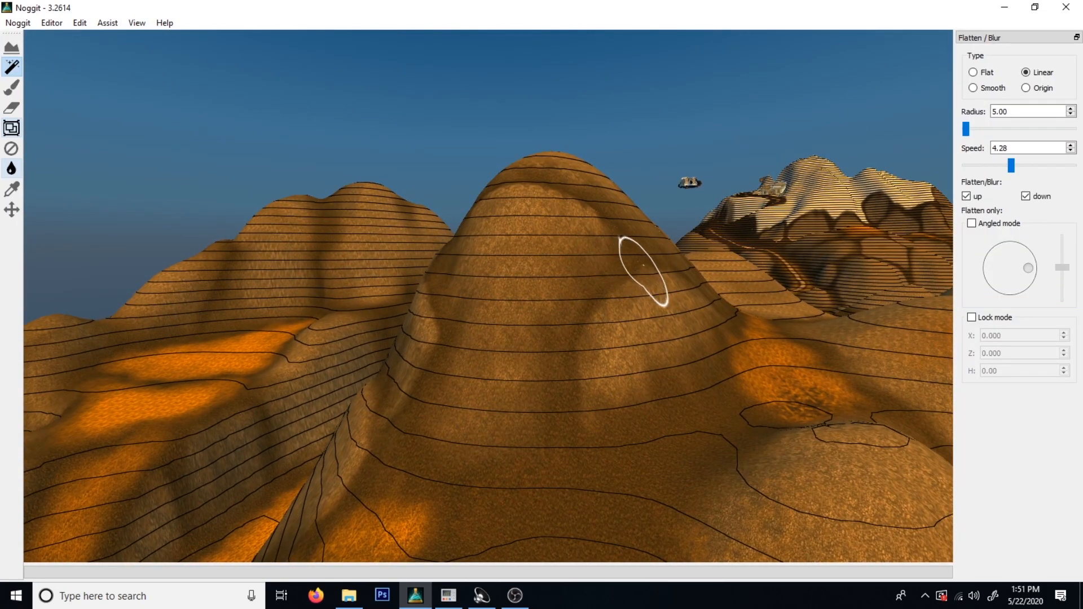
key("d")
mouse_move(696, 286)
right_mouse_down()
mouse_move(701, 365)
mouse_move(538, 337)
right_mouse_up()
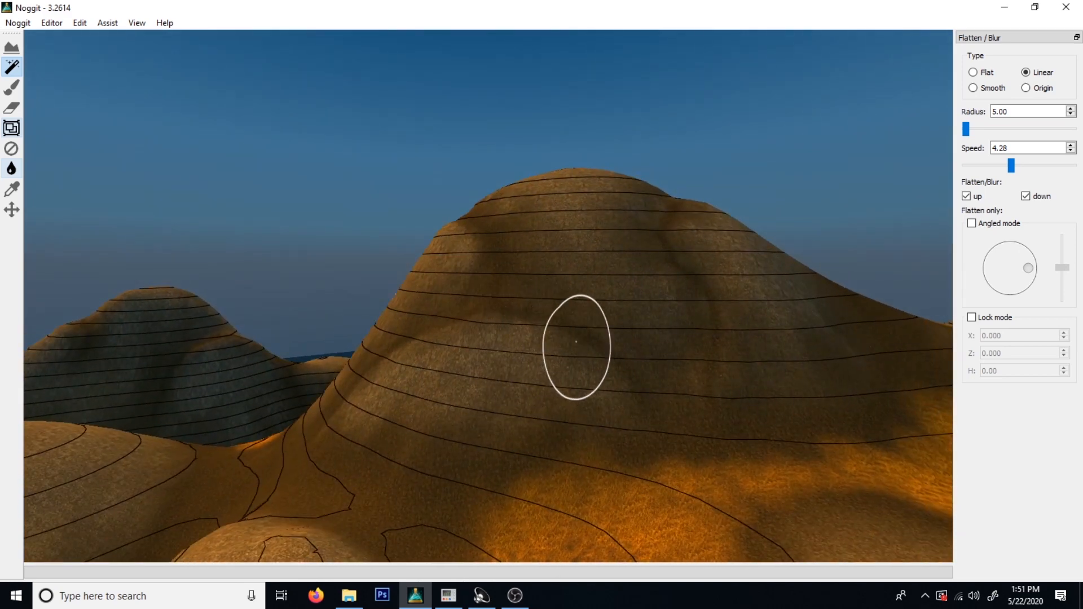
key("d")
mouse_move(743, 397)
right_mouse_down()
mouse_move(606, 410)
mouse_move(361, 376)
right_mouse_up()
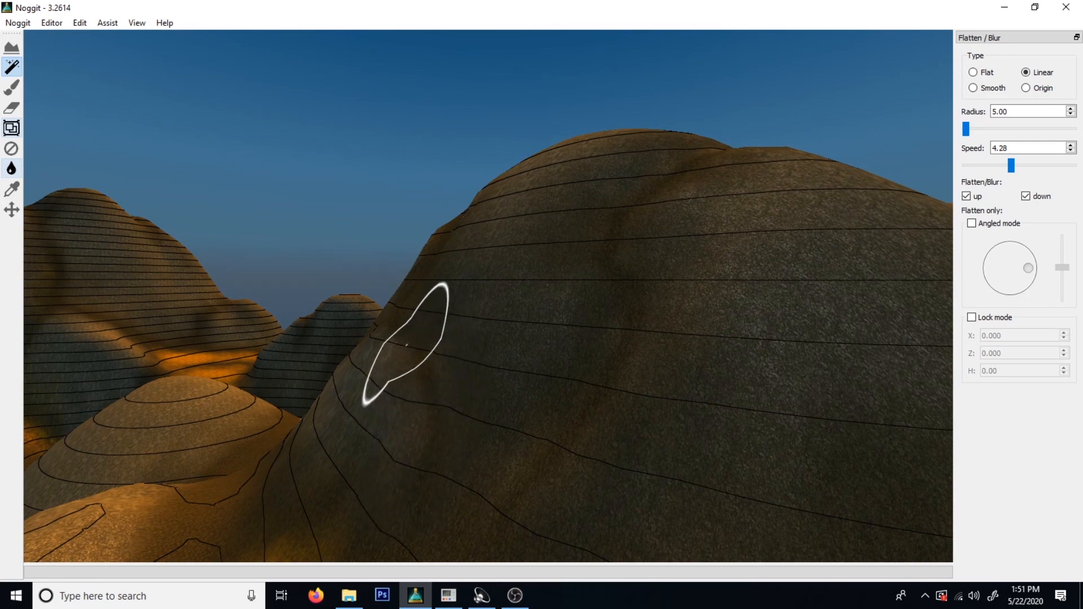
mouse_move(430, 455)
right_mouse_down()
mouse_move(810, 346)
mouse_move(715, 417)
mouse_move(671, 327)
right_mouse_up()
key("s")
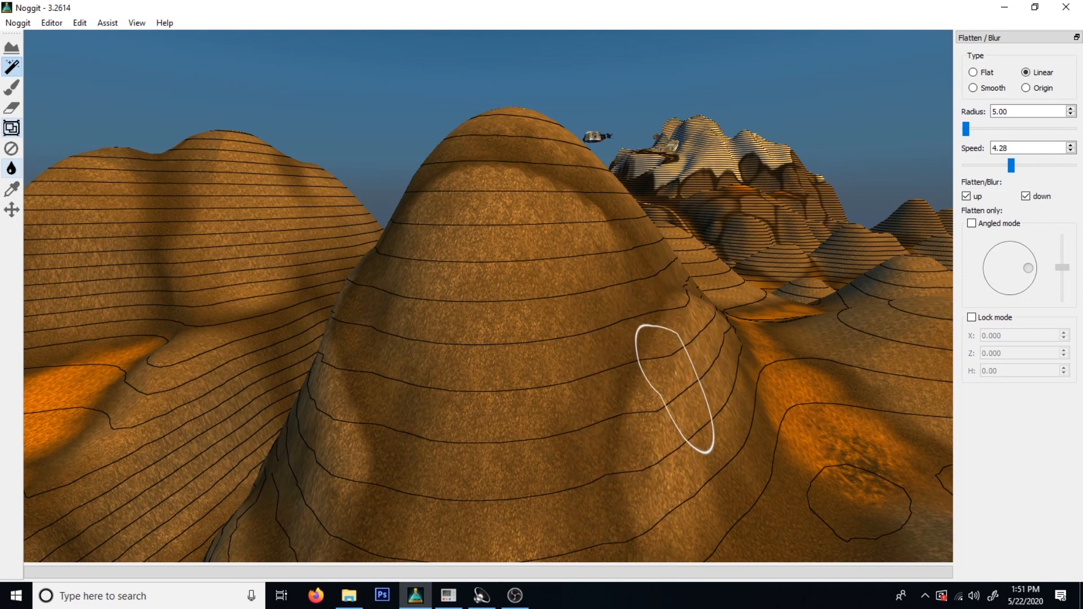
mouse_move(648, 401)
right_mouse_down()
mouse_move(841, 362)
mouse_move(670, 481)
mouse_move(593, 331)
mouse_move(561, 416)
mouse_move(479, 351)
mouse_move(394, 382)
mouse_move(459, 367)
mouse_move(320, 391)
mouse_move(803, 412)
mouse_move(601, 459)
mouse_move(365, 429)
mouse_move(56, 119)
right_mouse_up()
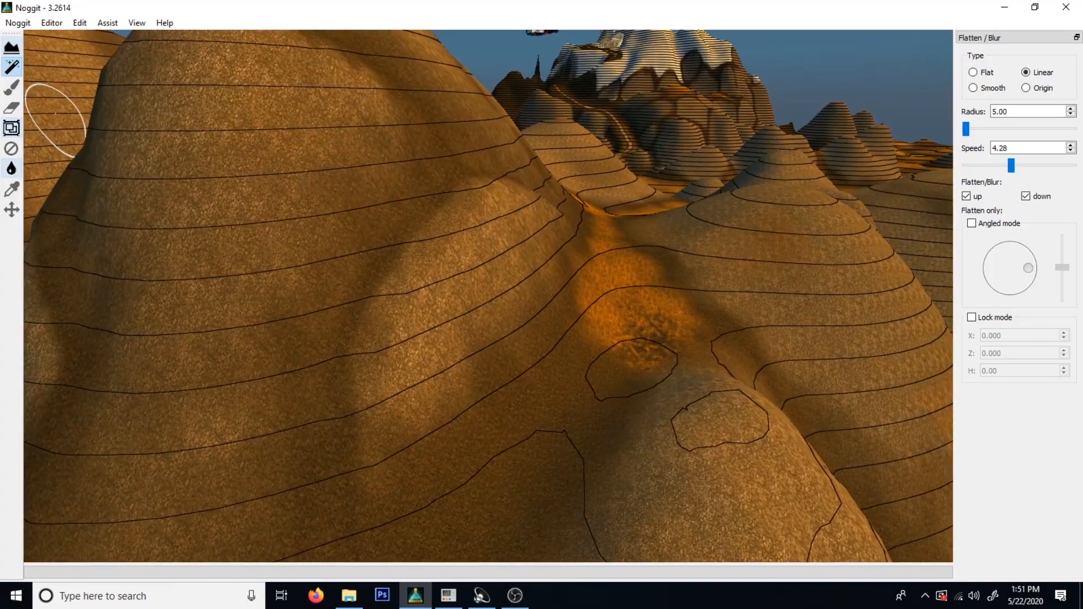
Raise the lower bulge out of the slope with the Raise/Lower brush at an outer radius of 11
key("1")
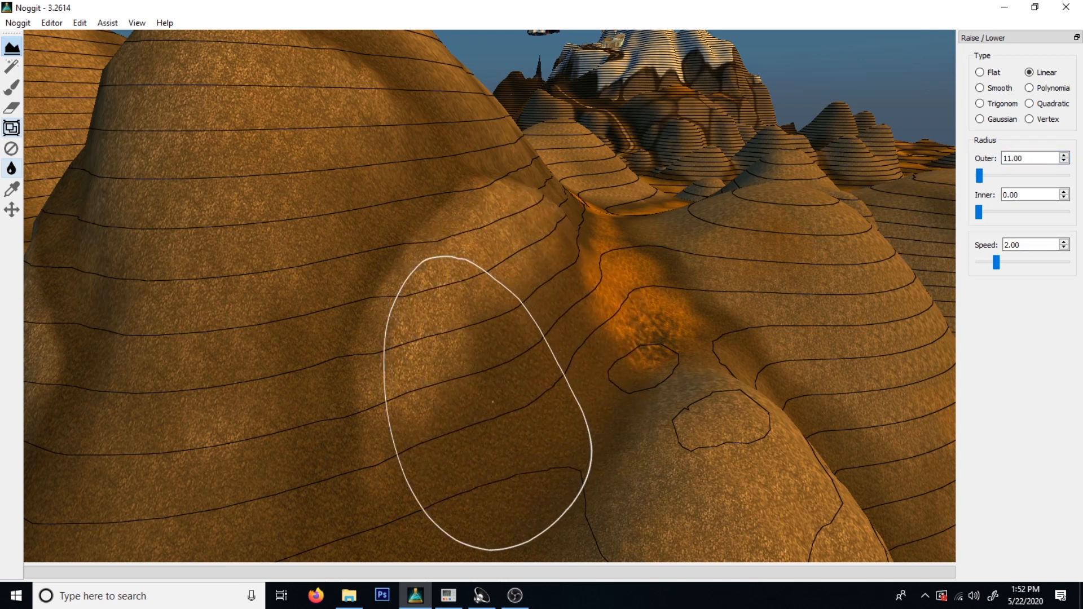
mouse_move(569, 221)
right_mouse_down()
mouse_move(527, 407)
mouse_move(473, 274)
right_mouse_up()
key("s")
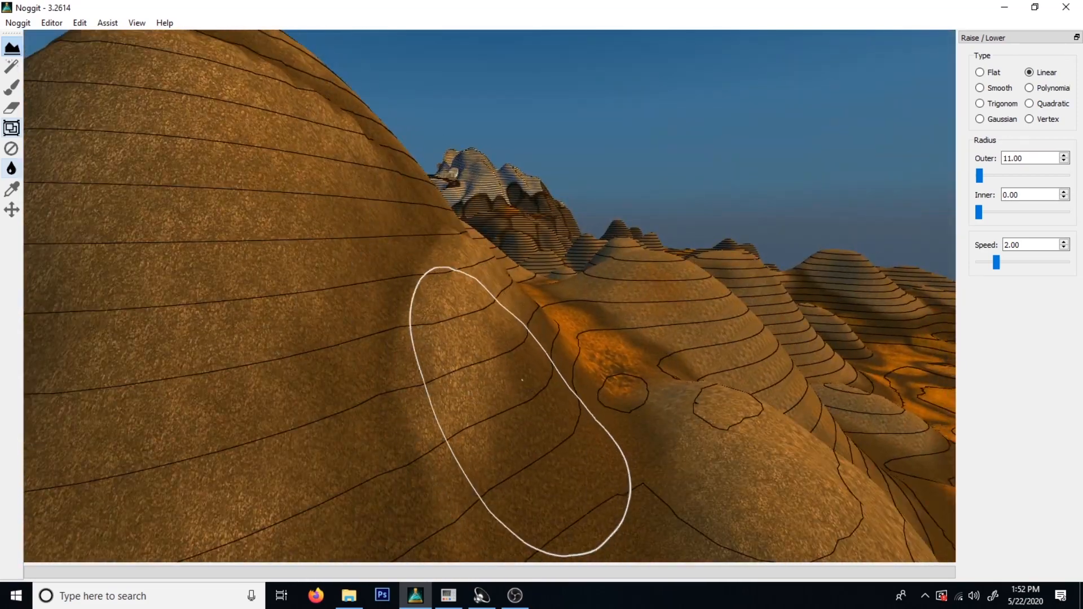
key("s")
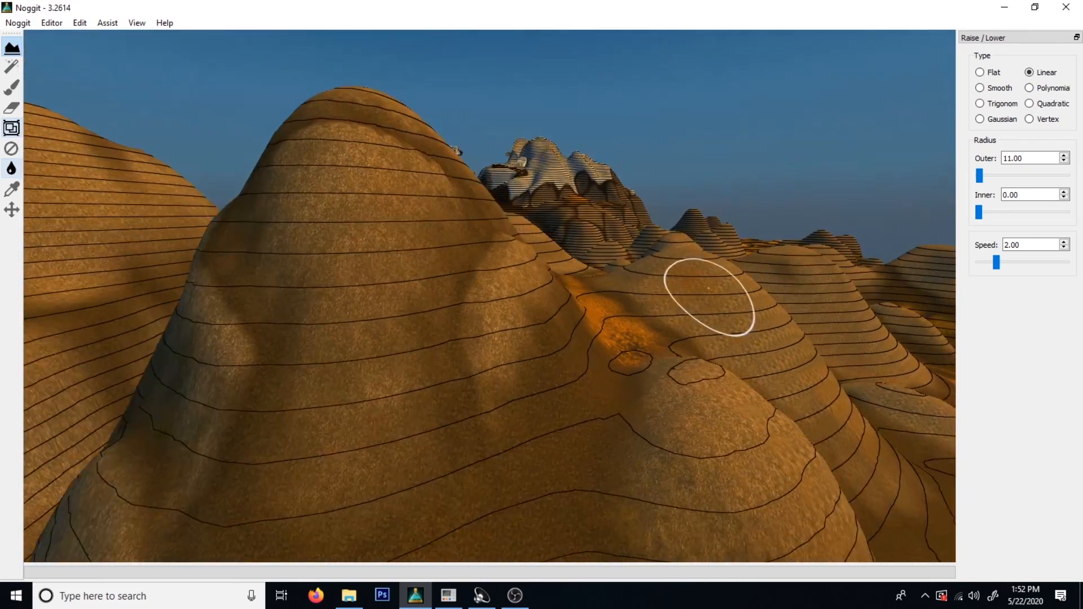
right_click_drag(710, 297, 411, 302)
key("s")
right_click_drag(339, 394, 593, 508)
key("w")
key("s")
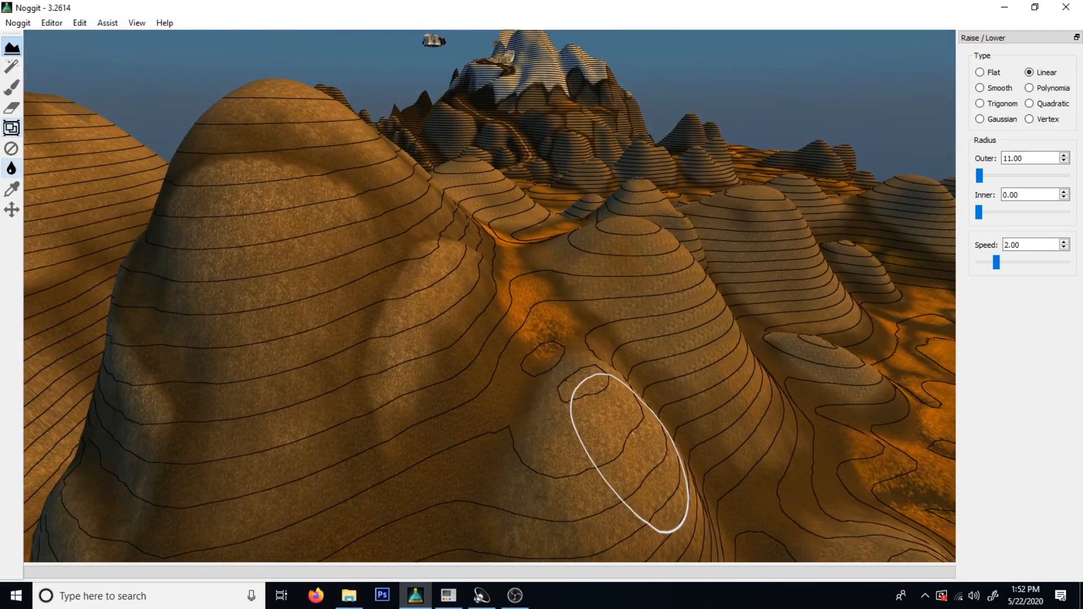
Blur the edges of the raised lower bulge with the Flatten/Blur brush at radius 5 and speed 4.28
left_click(11, 87)
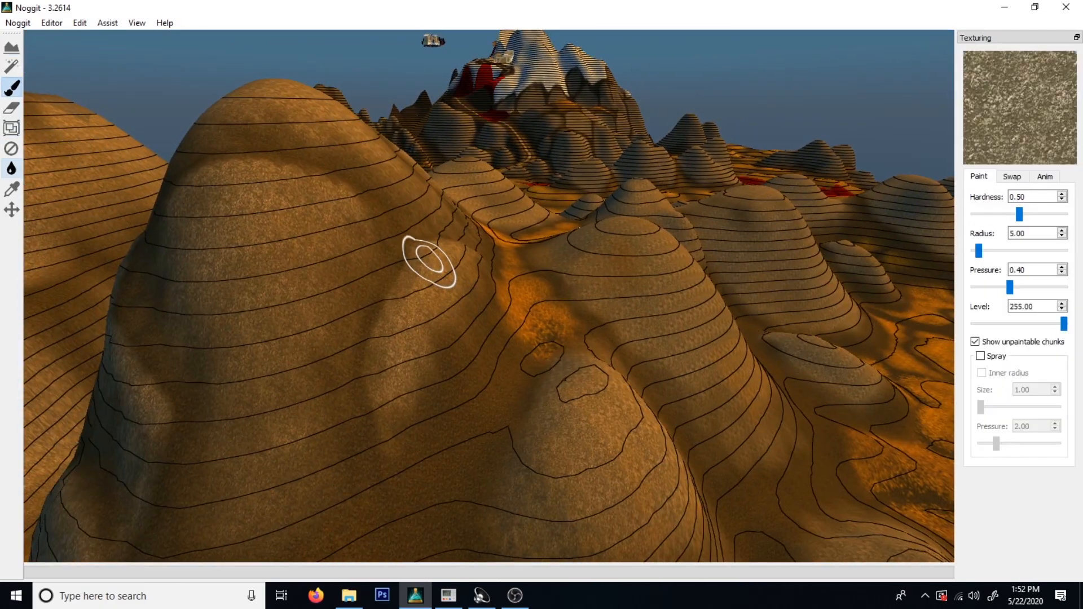
key("1")
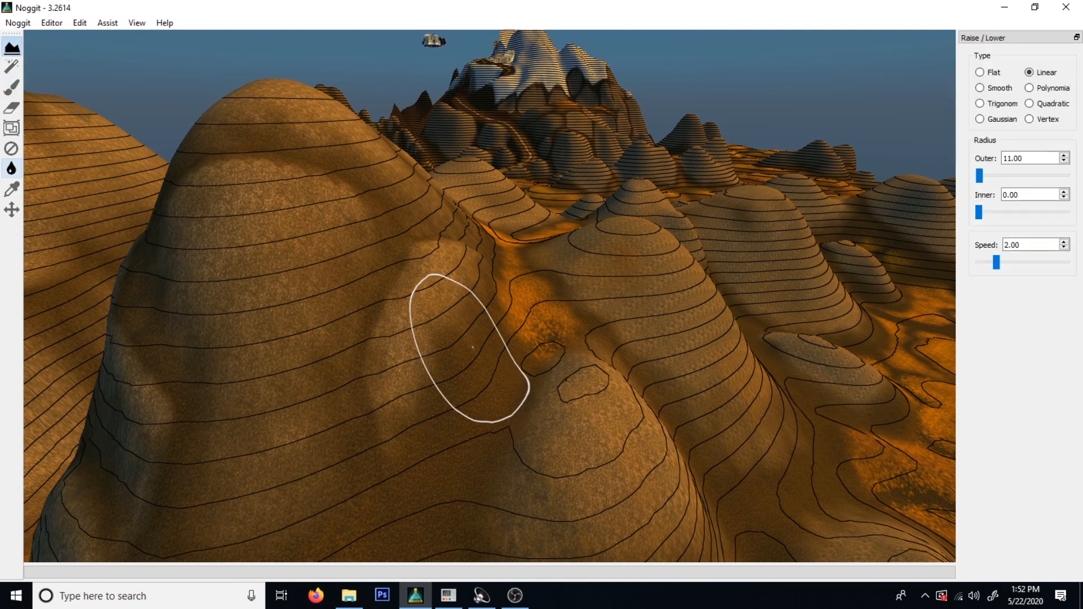
key("2")
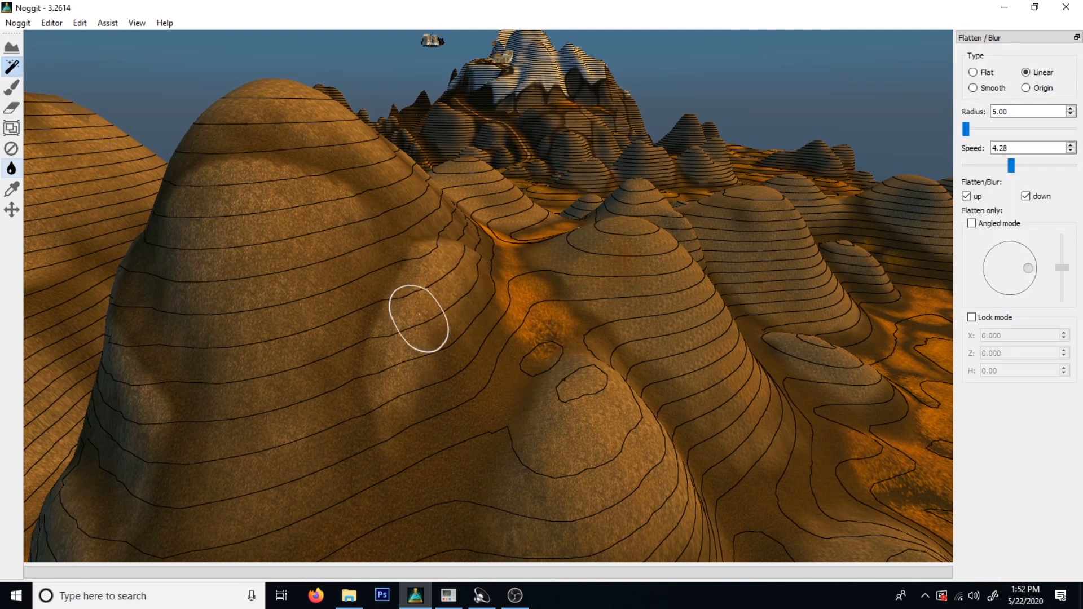
key("s")
right_click_drag(447, 256, 549, 238)
key("w")
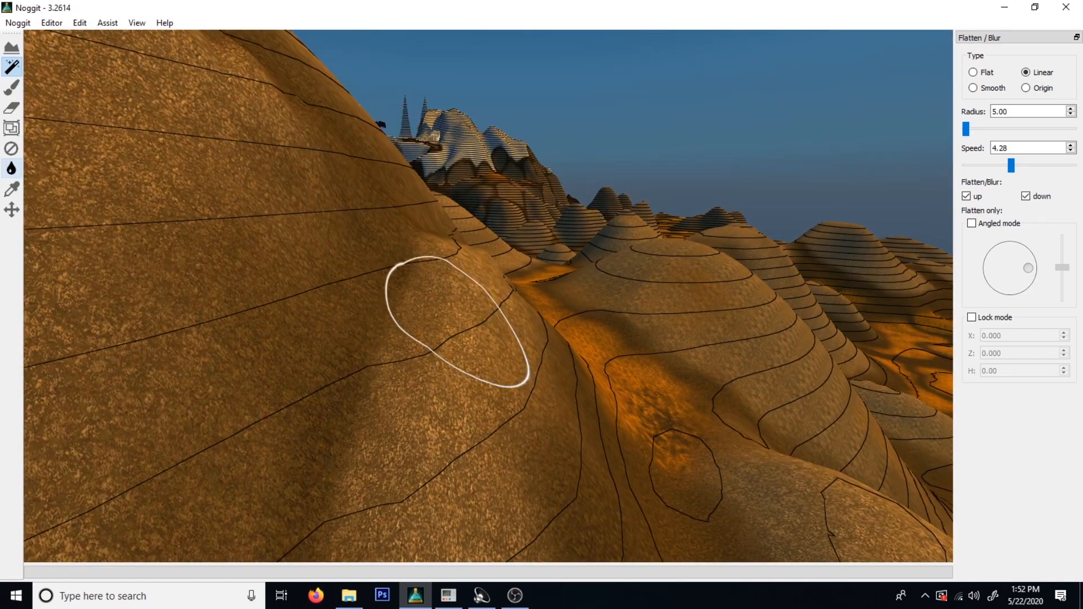
key("s")
mouse_move(494, 276)
right_mouse_down()
mouse_move(588, 323)
mouse_move(406, 366)
mouse_move(337, 429)
right_mouse_up()
key("w")
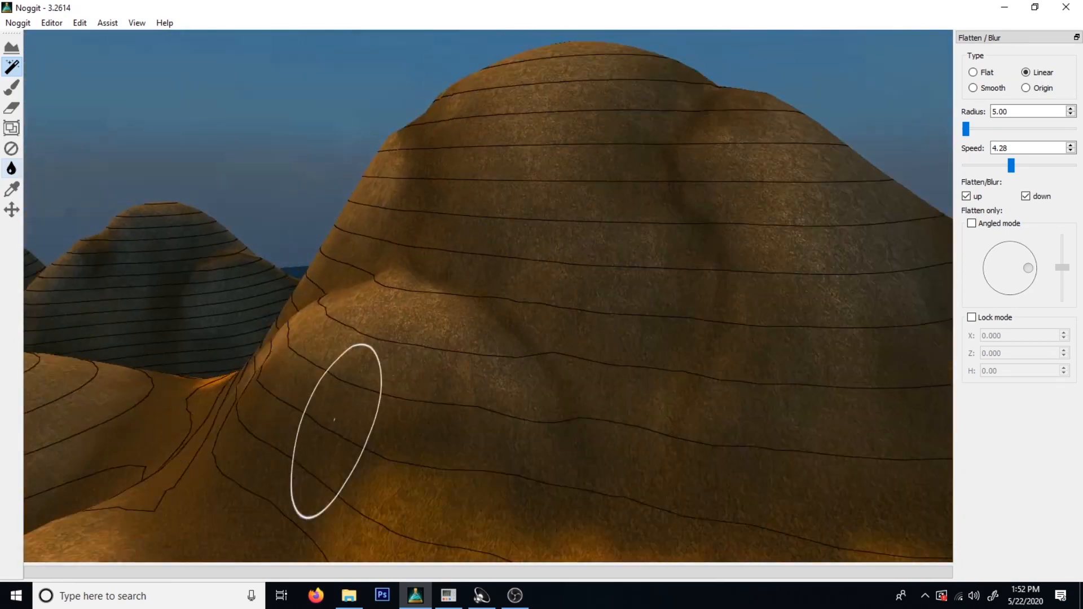
key("s")
mouse_move(386, 337)
right_mouse_down()
mouse_move(428, 372)
mouse_move(820, 374)
mouse_move(476, 362)
mouse_move(493, 299)
mouse_move(617, 455)
mouse_move(527, 386)
mouse_move(282, 393)
mouse_move(407, 472)
mouse_move(557, 406)
mouse_move(939, 385)
mouse_move(875, 356)
mouse_move(790, 340)
mouse_move(897, 350)
mouse_move(570, 248)
mouse_move(581, 350)
mouse_move(558, 355)
right_mouse_up()
key("w")
Set the Raise/Lower outer radius to 7 and sculpt the mountain's bulges beside the dark creases
key("s")
key("w")
key("s")
key("w")
key("s")
key("a")
key("w")
key("s")
key("F1")
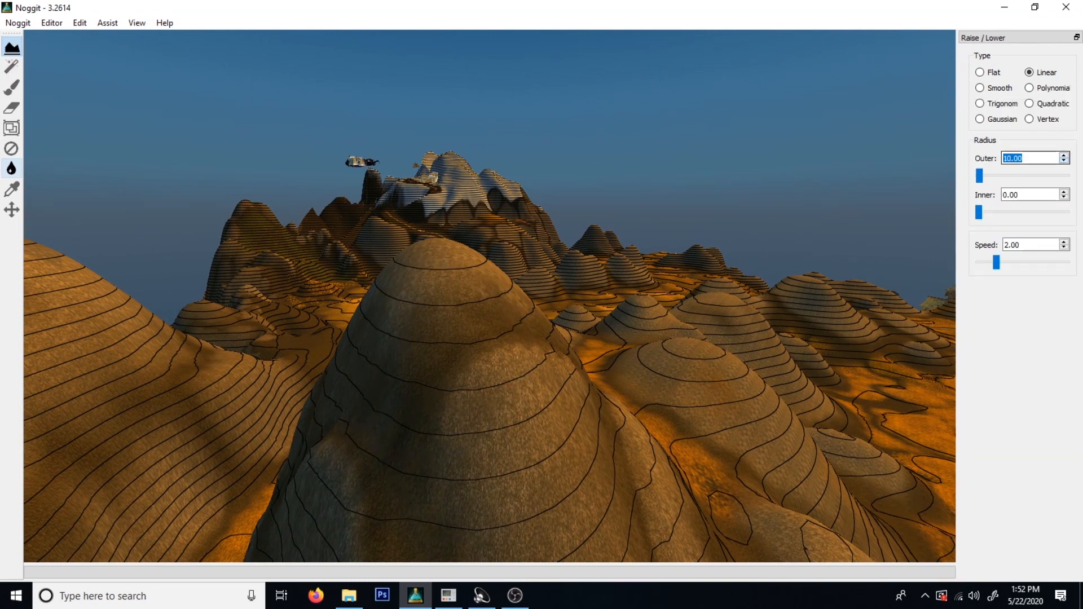
key("w")
mouse_move(880, 242)
right_mouse_down()
mouse_move(756, 282)
mouse_move(576, 300)
right_mouse_up()
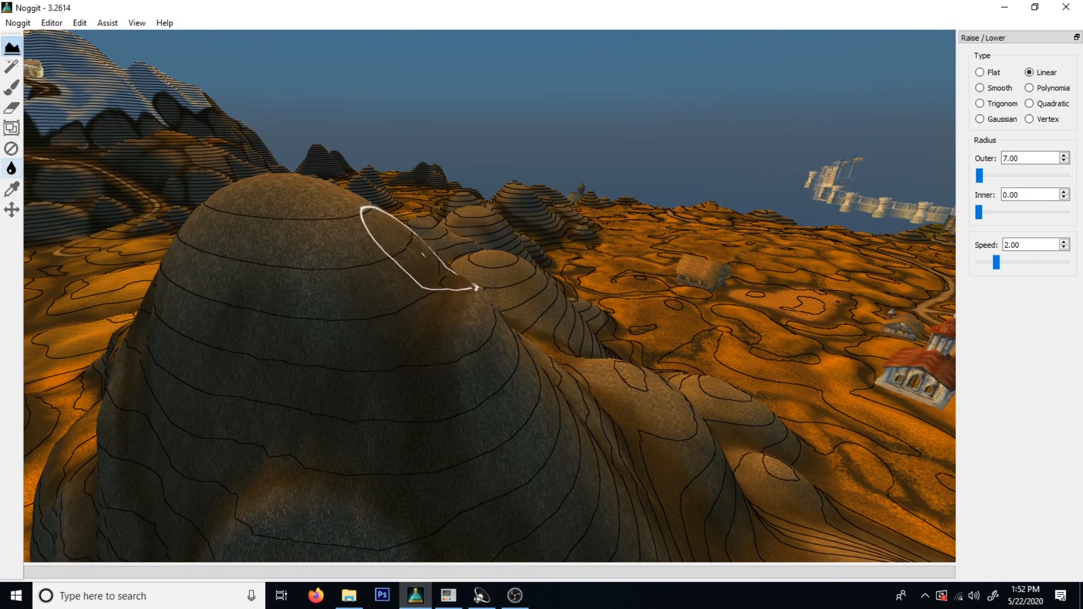
right_click_drag(581, 280, 258, 295)
key("s")
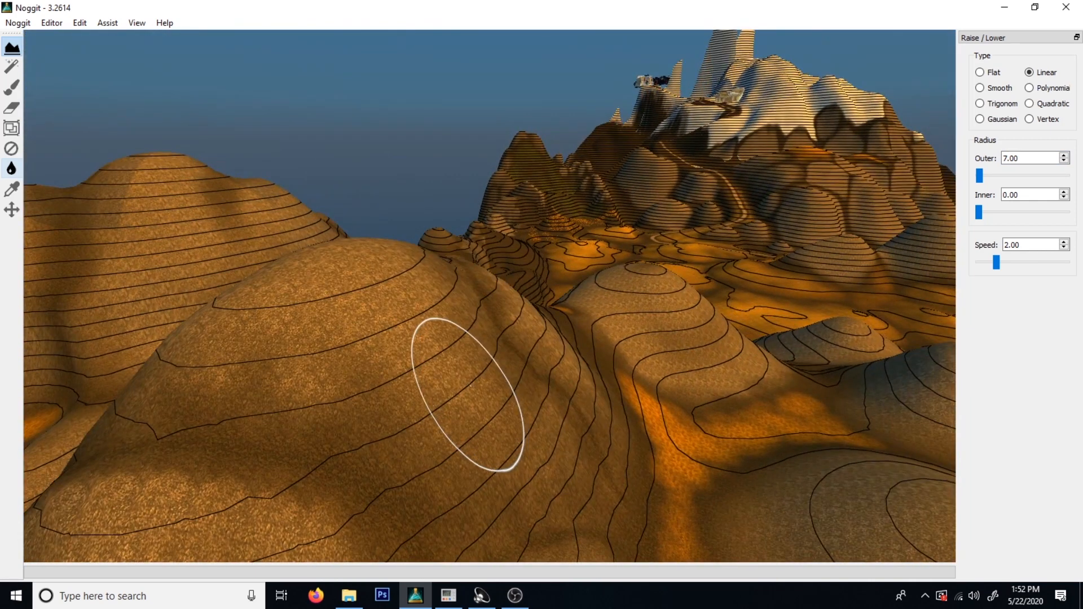
Sculpt the terrain along the painted creases on the mountain's far side
key("s")
mouse_move(444, 434)
right_mouse_down()
mouse_move(568, 440)
mouse_move(449, 417)
mouse_move(408, 429)
right_mouse_up()
key("d")
mouse_move(415, 348)
right_mouse_down()
mouse_move(551, 418)
mouse_move(657, 391)
mouse_move(636, 332)
mouse_move(742, 343)
mouse_move(558, 369)
mouse_move(284, 374)
right_mouse_up()
key("a")
key("s")
key("d")
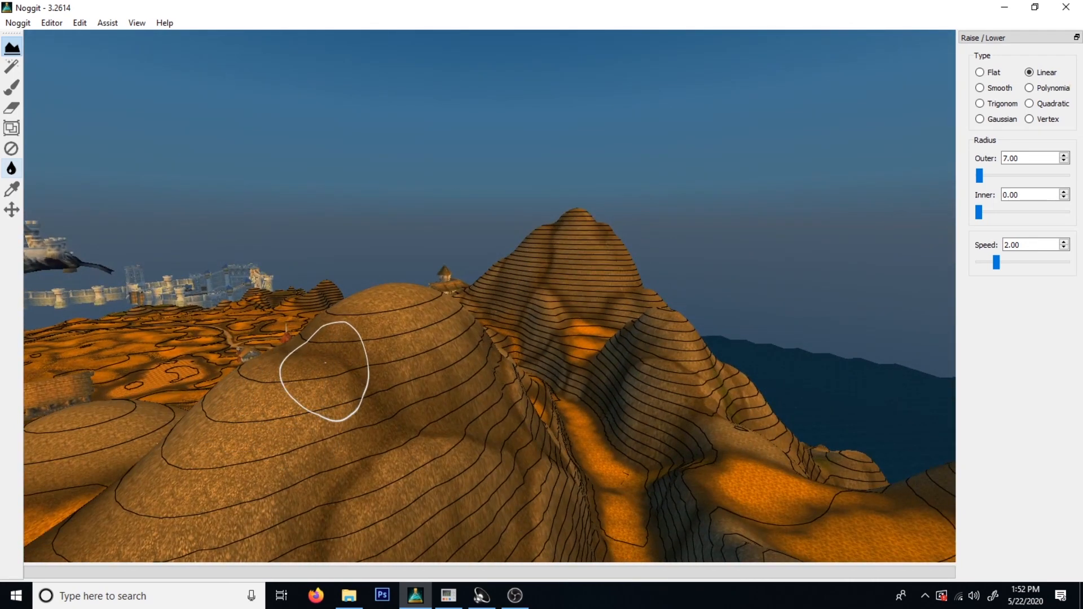
Shape the light bulges on the mountain's shaded side with the radius 7 Raise/Lower brush
key("s")
mouse_move(361, 392)
right_mouse_down()
mouse_move(498, 413)
mouse_move(305, 440)
mouse_move(459, 428)
mouse_move(383, 368)
mouse_move(633, 458)
mouse_move(483, 399)
mouse_move(309, 362)
mouse_move(430, 452)
mouse_move(440, 382)
mouse_move(418, 323)
right_mouse_up()
key("w")
key("s")
key("d")
key("w")
key("s")
key("w")
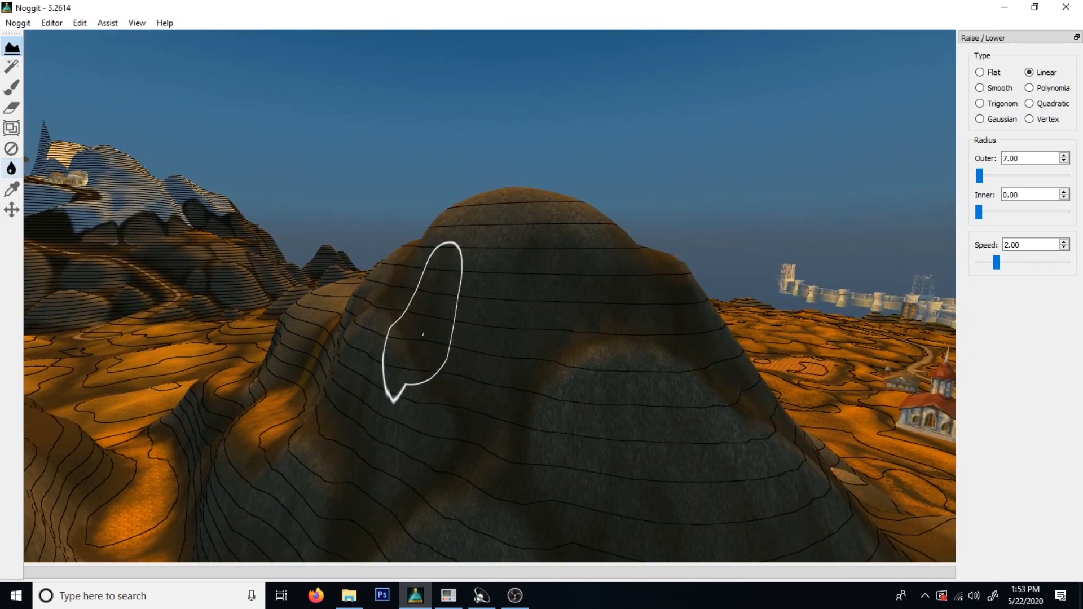
Raise the upper bulge just below the summit's dark crease
key("s")
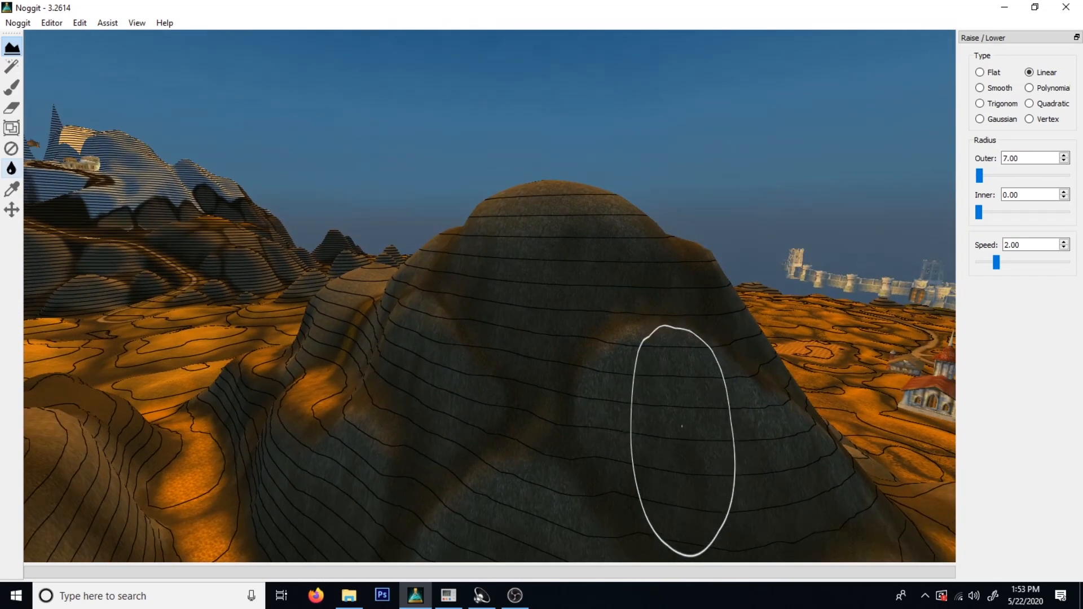
mouse_move(703, 421)
right_mouse_down()
mouse_move(636, 370)
mouse_move(604, 321)
mouse_move(576, 409)
mouse_move(669, 404)
mouse_move(514, 423)
mouse_move(484, 342)
right_mouse_up()
key("d")
key("w")
key("a")
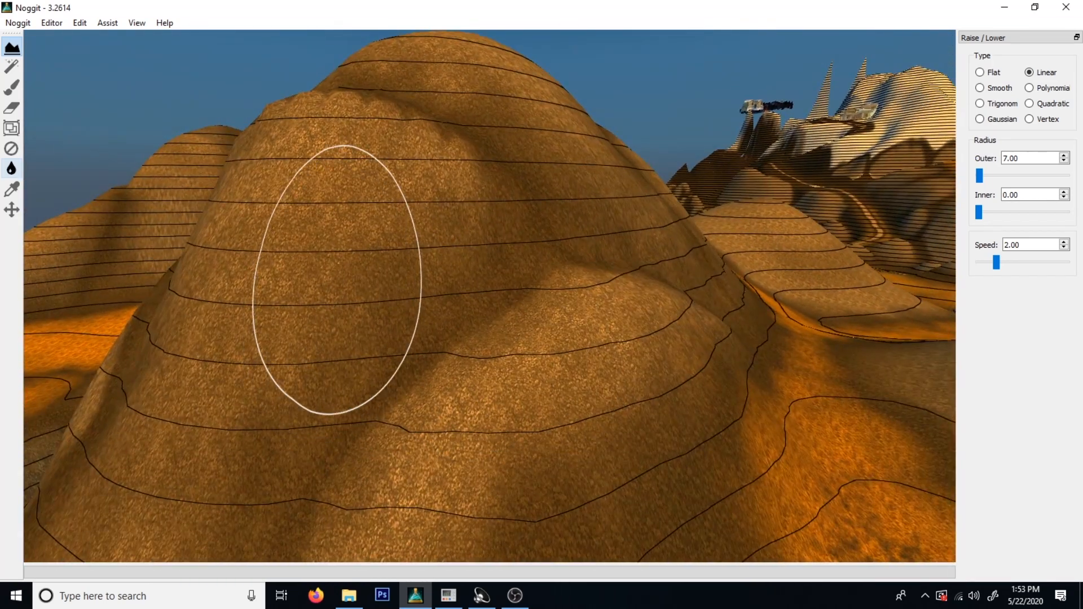
Pick the light grey rock texture and paint a highlight on the lower bulge
left_click(12, 87)
left_click(500, 232, "ctrl")
left_click(498, 158)
left_click(521, 119)
key("w")
mouse_move(514, 113)
right_mouse_down()
mouse_move(517, 438)
mouse_move(625, 341)
mouse_move(467, 181)
right_mouse_up()
key("d")
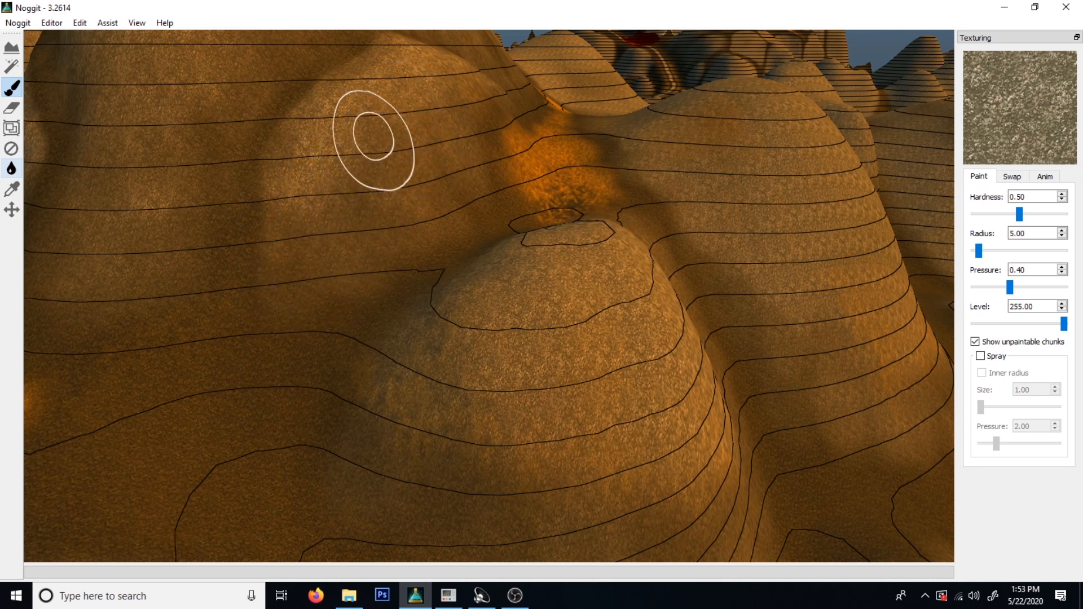
Brighten the upper face and rim of the lower bulge with the light grey rock texture
key("s")
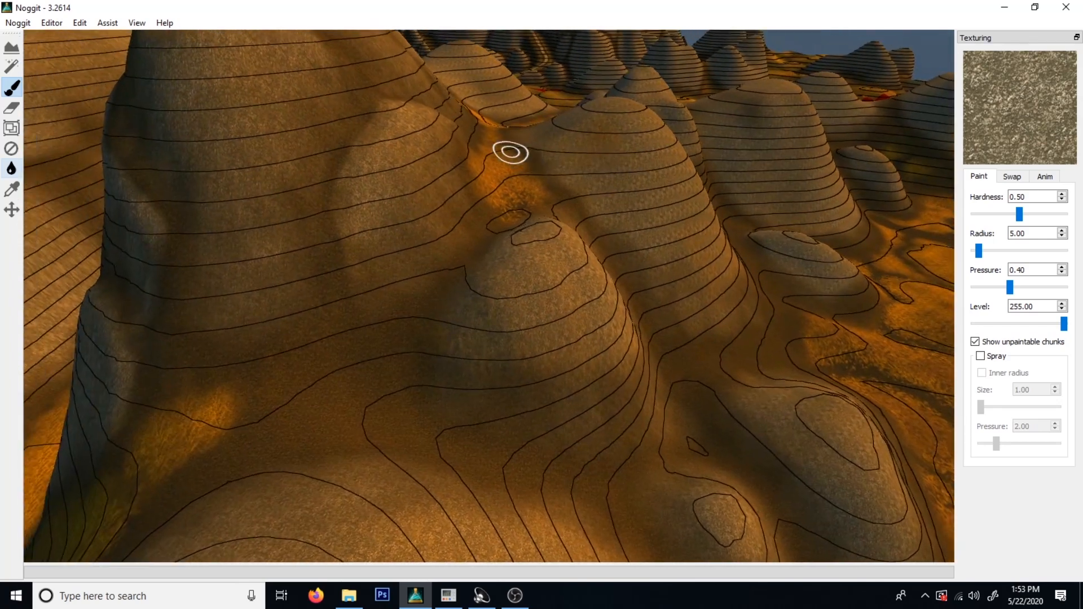
key("w")
key("s")
mouse_move(478, 184)
right_mouse_down()
mouse_move(576, 273)
mouse_move(598, 173)
right_mouse_up()
key("w")
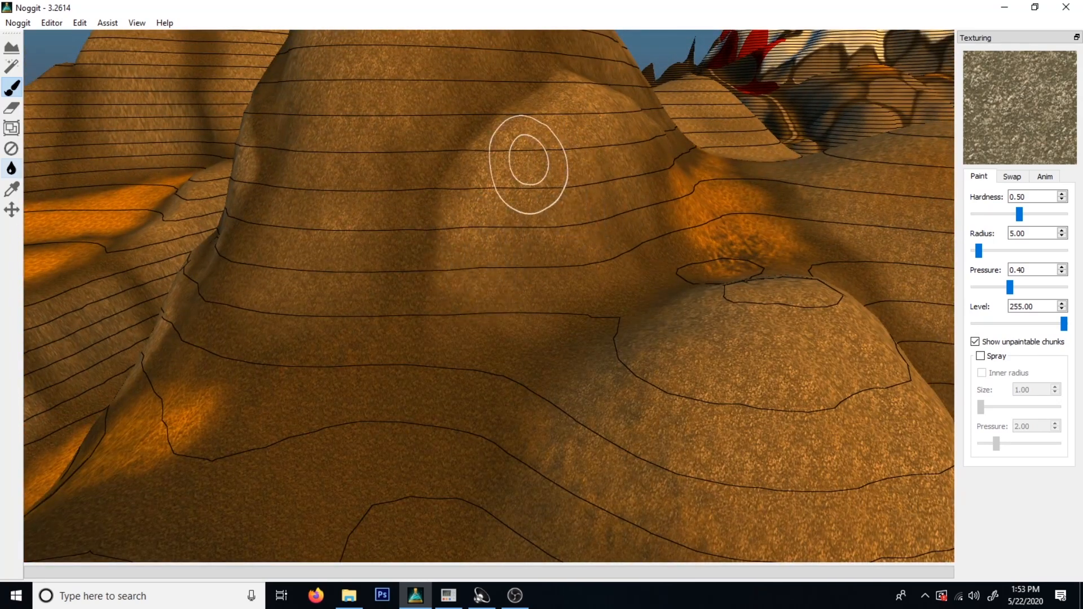
key("s")
mouse_move(568, 290)
right_mouse_down()
mouse_move(451, 303)
mouse_move(406, 250)
right_mouse_up()
key("w")
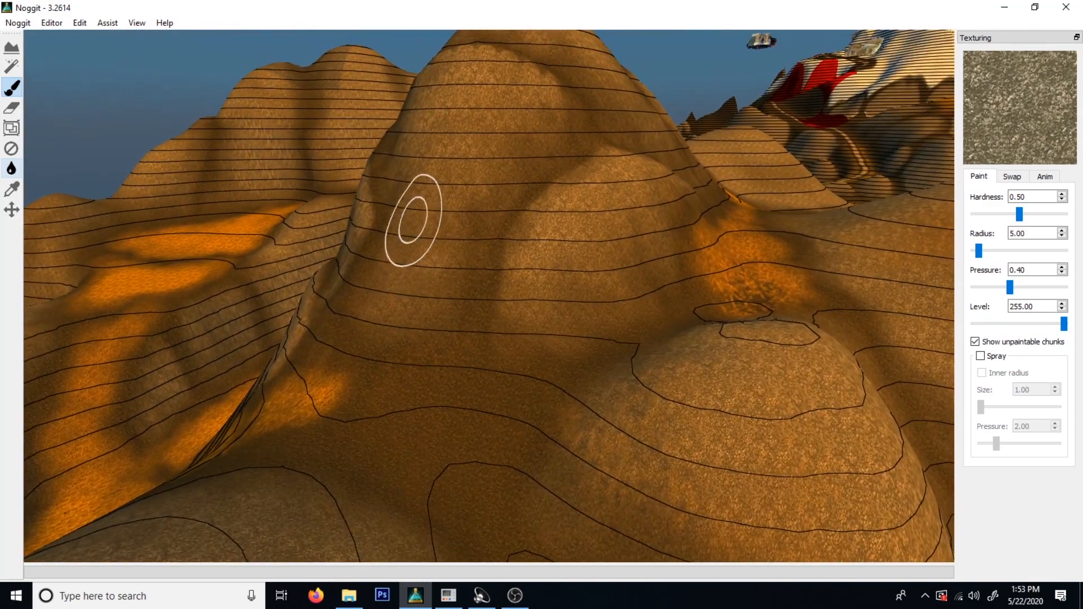
Examine the highlights and creases on the mountain from a distance and from its other side
key("s")
mouse_move(540, 184)
right_mouse_down()
mouse_move(491, 336)
mouse_move(474, 285)
right_mouse_up()
key("w")
key("s")
key("a")
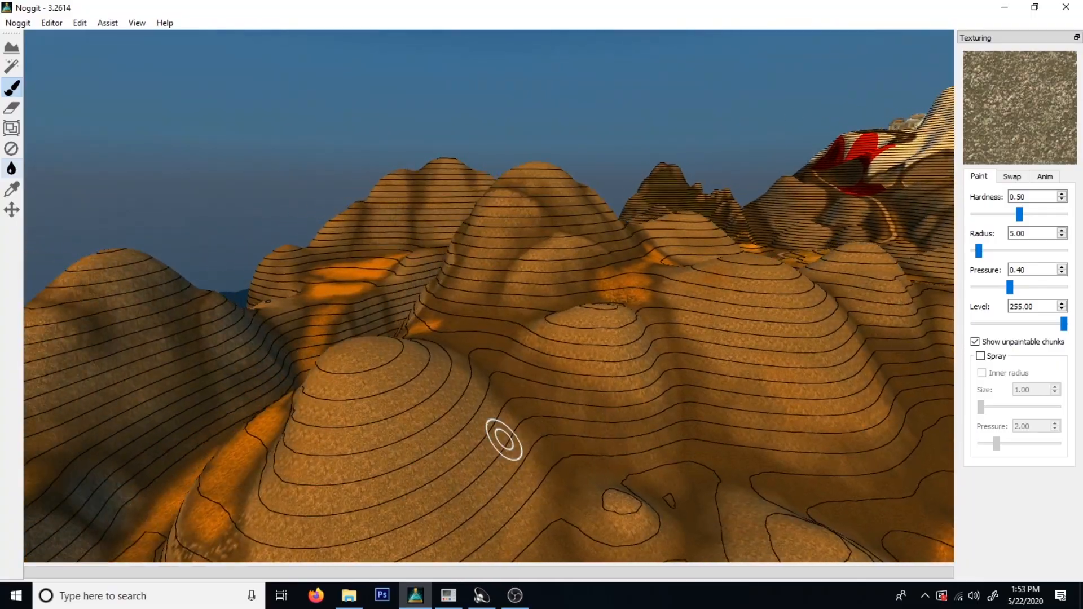
mouse_move(623, 271)
right_mouse_down()
mouse_move(391, 249)
mouse_move(519, 387)
mouse_move(566, 336)
mouse_move(517, 369)
mouse_move(703, 316)
mouse_move(556, 280)
mouse_move(481, 346)
mouse_move(484, 361)
mouse_move(919, 338)
mouse_move(984, 347)
mouse_move(894, 357)
mouse_move(288, 333)
mouse_move(599, 251)
mouse_move(636, 268)
mouse_move(614, 316)
mouse_move(630, 266)
mouse_move(602, 293)
right_mouse_up()
key("w")
key("s")
key("s")
key("d")
key("w")
key("s")
key("w")
key("a")
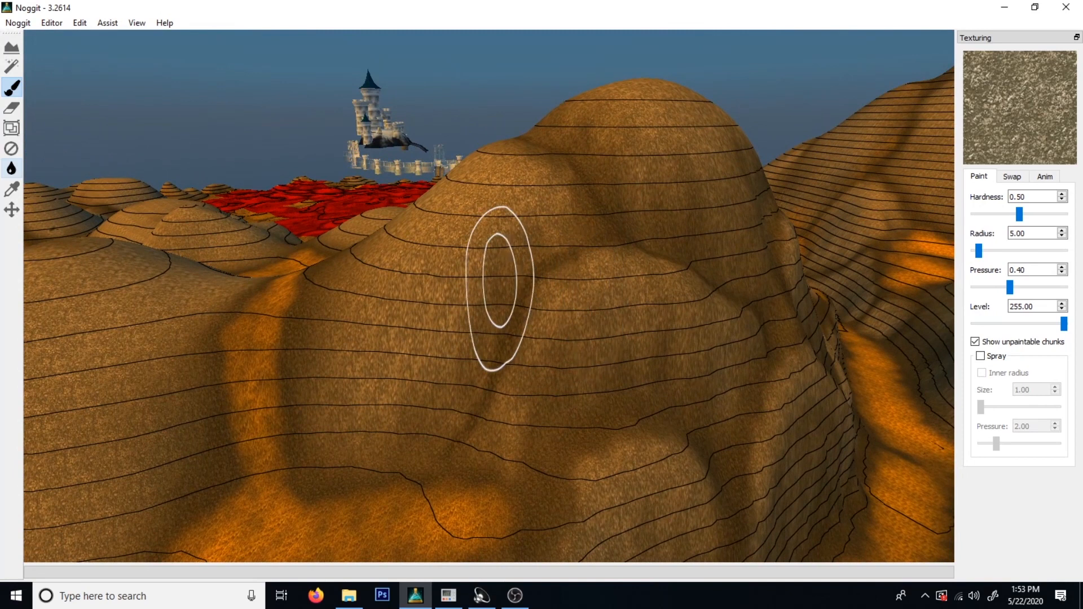
Pick the dark texture and shade the creases between the bulges on the mountain's far side
left_click(472, 224, "ctrl")
left_click(357, 158)
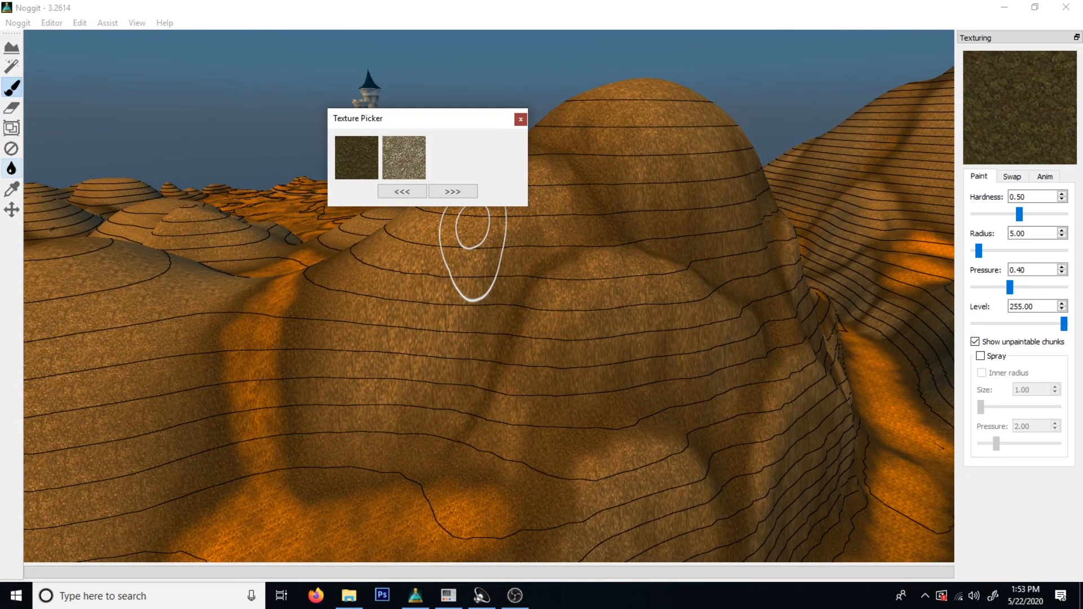
left_click(521, 119)
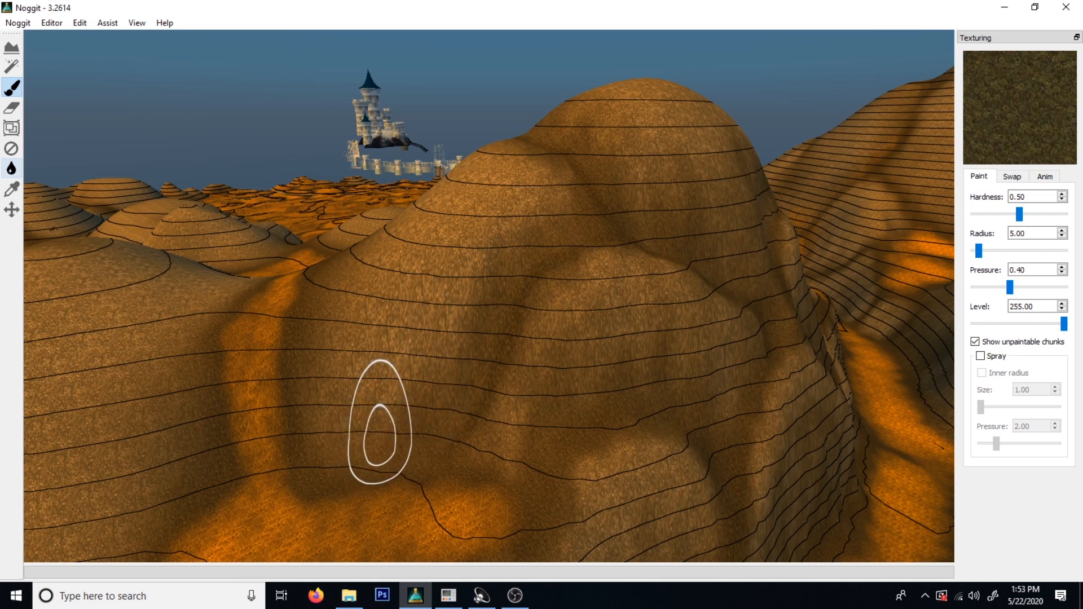
key("s")
mouse_move(709, 144)
right_mouse_down()
mouse_move(670, 241)
mouse_move(535, 184)
right_mouse_up()
key("d")
right_click_drag(573, 218, 563, 265)
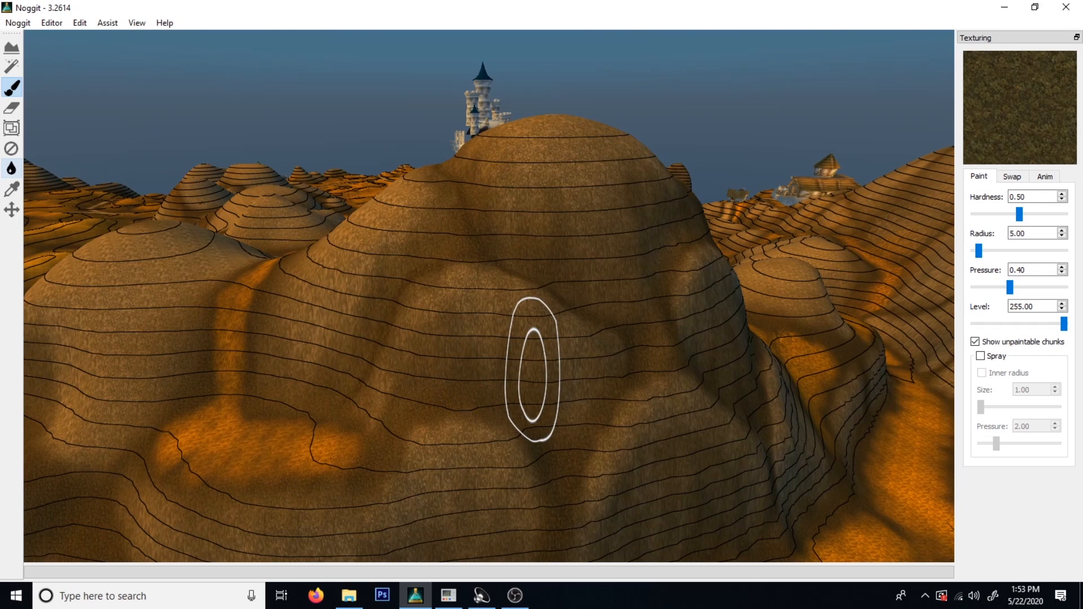
Deepen the dark shading around the central bulge's edges on the mountain's far side
key("s")
mouse_move(701, 399)
right_mouse_down()
mouse_move(800, 339)
mouse_move(790, 389)
right_mouse_up()
key("d")
key("w")
key("a")
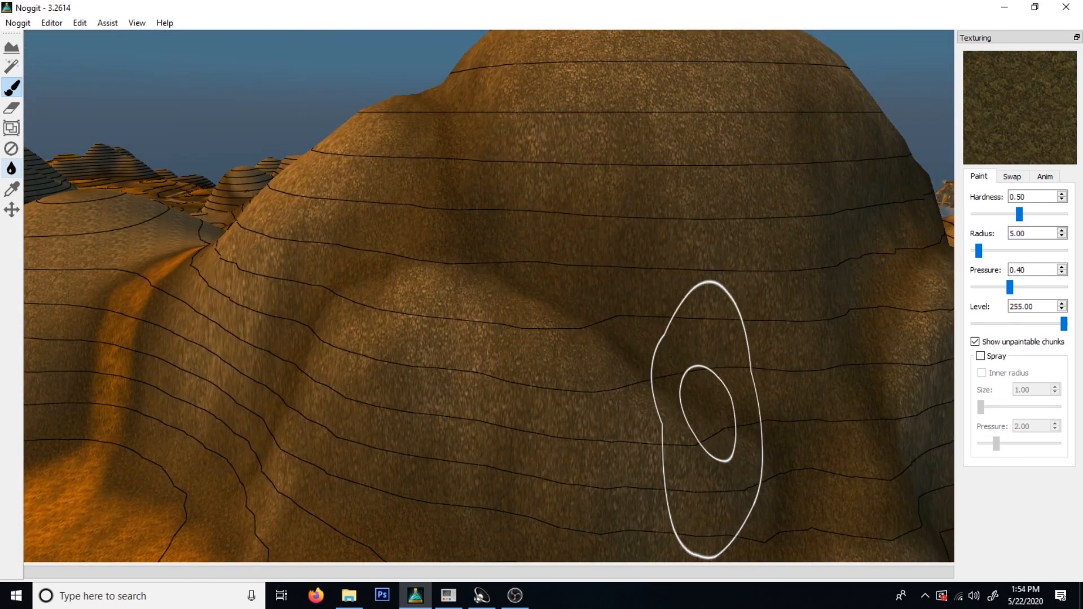
key("s")
mouse_move(869, 327)
right_mouse_down()
mouse_move(626, 411)
mouse_move(558, 378)
mouse_move(530, 401)
mouse_move(804, 392)
mouse_move(617, 208)
mouse_move(568, 454)
right_mouse_up()
key("d")
key("w")
key("s")
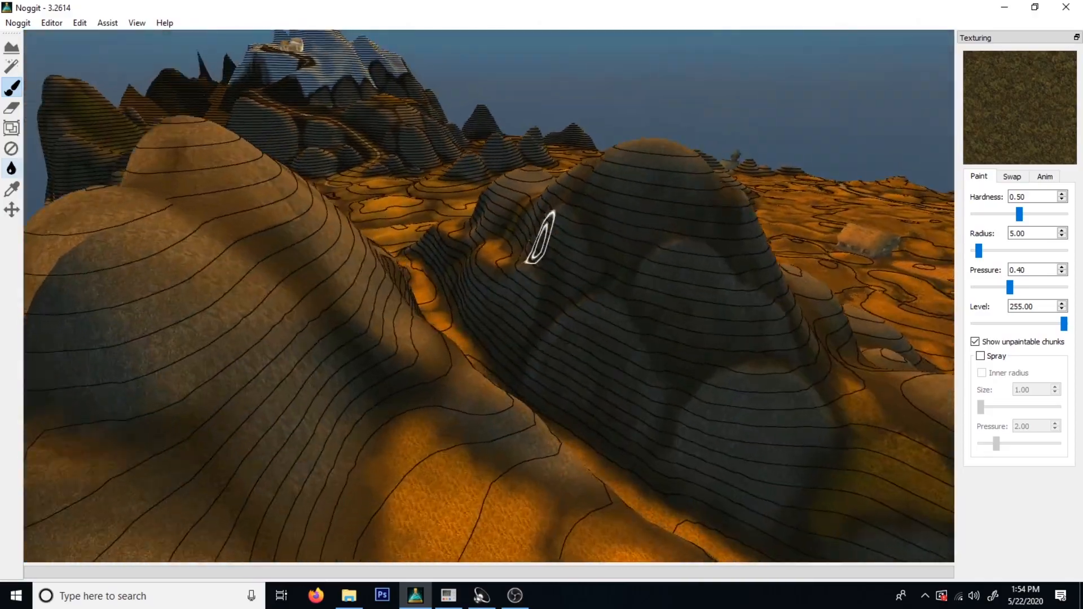
Pick the golden grass texture from the mountain and set the brush radius to 1
mouse_move(539, 237)
right_mouse_down()
mouse_move(739, 265)
mouse_move(459, 435)
mouse_move(725, 254)
mouse_move(268, 270)
mouse_move(653, 435)
mouse_move(450, 416)
mouse_move(616, 362)
mouse_move(375, 195)
mouse_move(813, 281)
mouse_move(778, 316)
mouse_move(773, 437)
mouse_move(699, 277)
mouse_move(720, 282)
mouse_move(681, 307)
mouse_move(633, 367)
mouse_move(481, 388)
mouse_move(570, 316)
mouse_move(690, 282)
right_mouse_up()
mouse_move(711, 338)
right_mouse_down()
mouse_move(907, 448)
mouse_move(648, 416)
mouse_move(558, 333)
right_mouse_up()
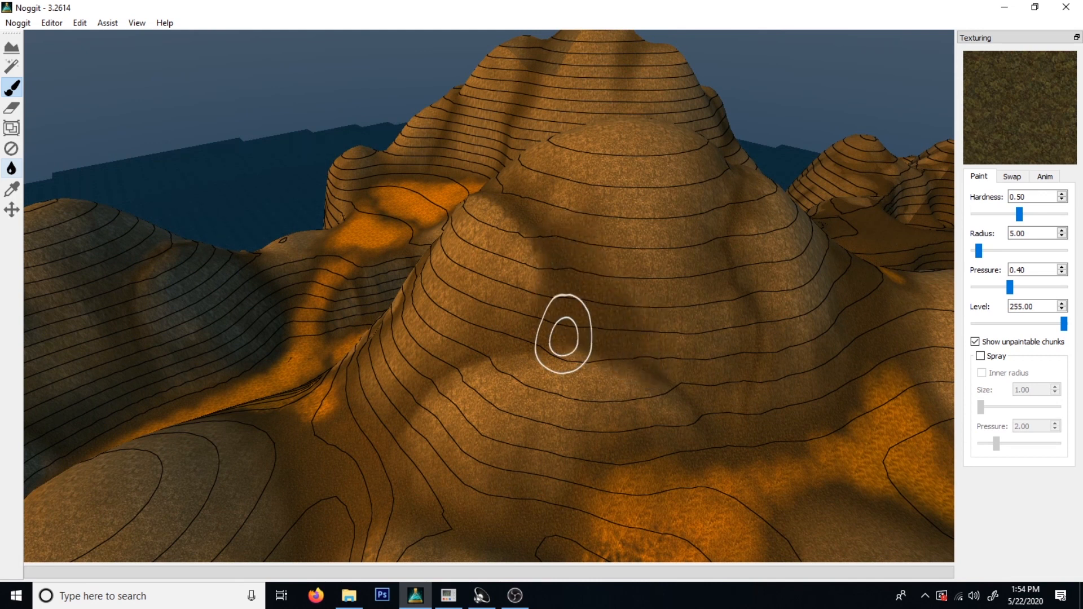
mouse_move(718, 304)
right_mouse_down()
mouse_move(519, 433)
mouse_move(503, 38)
mouse_move(496, 309)
right_mouse_up()
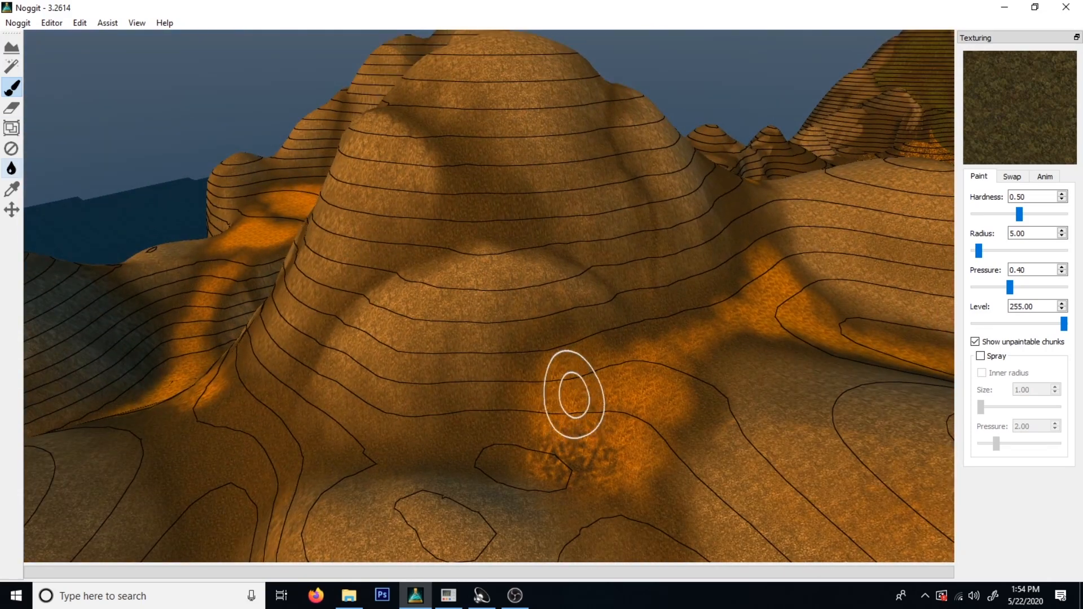
left_click(509, 226, "ctrl+shift")
left_click(520, 119)
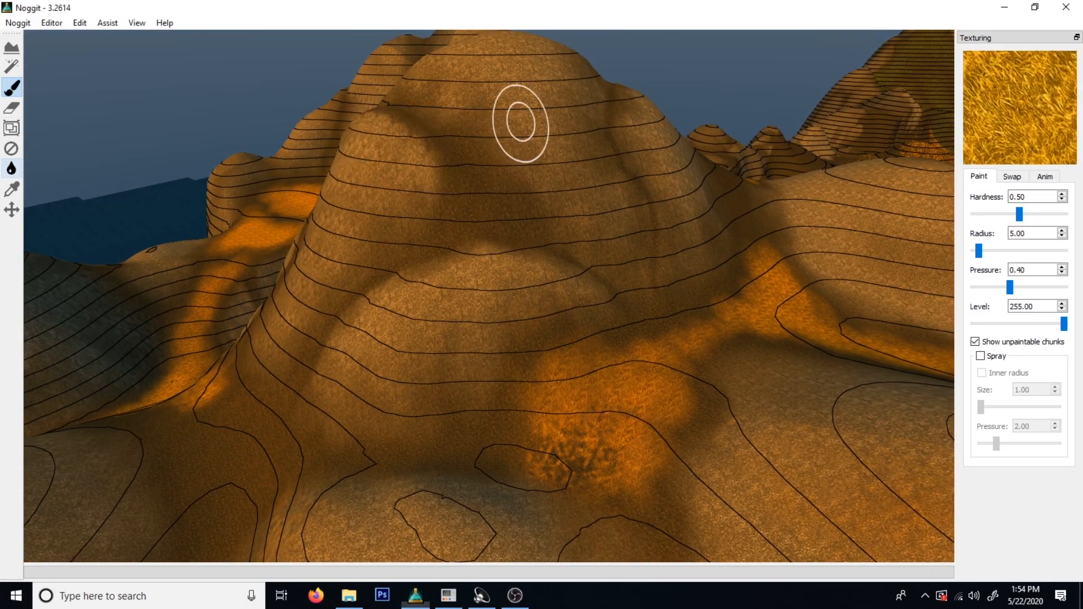
left_click(1062, 236)
left_click(1062, 236)
left_click(1062, 236)
left_click(1062, 236)
Paint thin grass streaks into the forked crease above the mountain's lower bulge
right_click_drag(430, 283, 489, 319)
key("w")
key("s")
key("w")
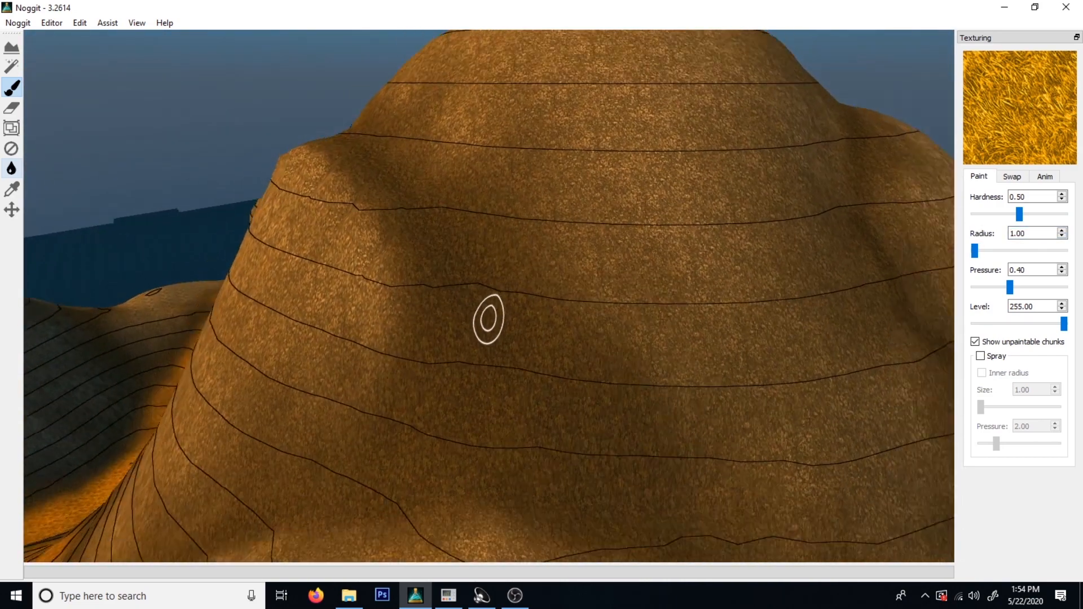
key("s")
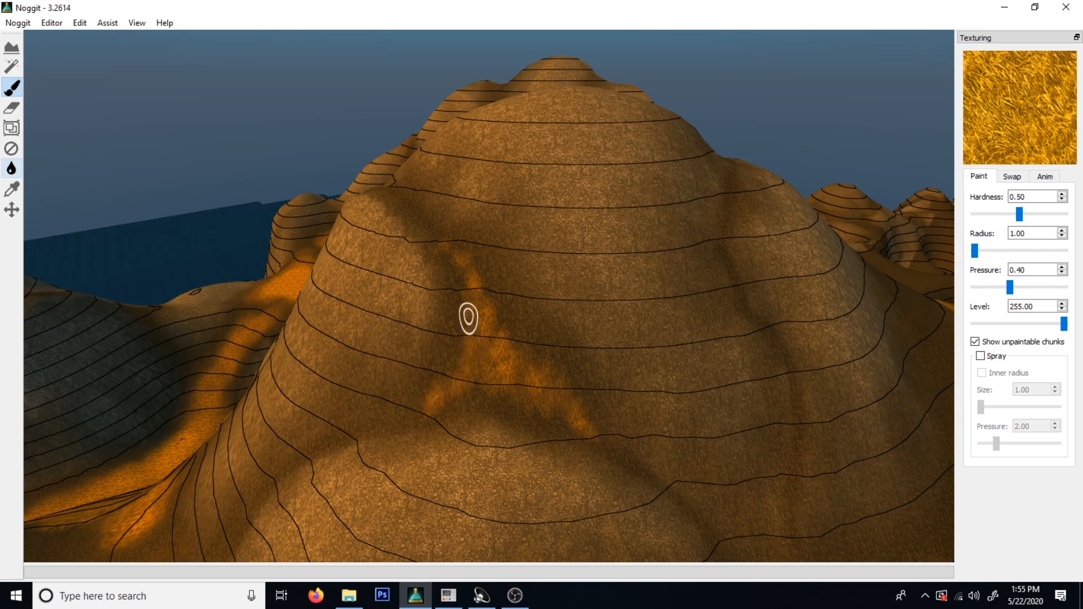
Examine the grass-filled crease and the neighbouring rocks from a distance and from closer angles
key("s")
right_click_drag(538, 407, 340, 371)
key("w")
key("s")
key("w")
right_click_drag(550, 372, 560, 374)
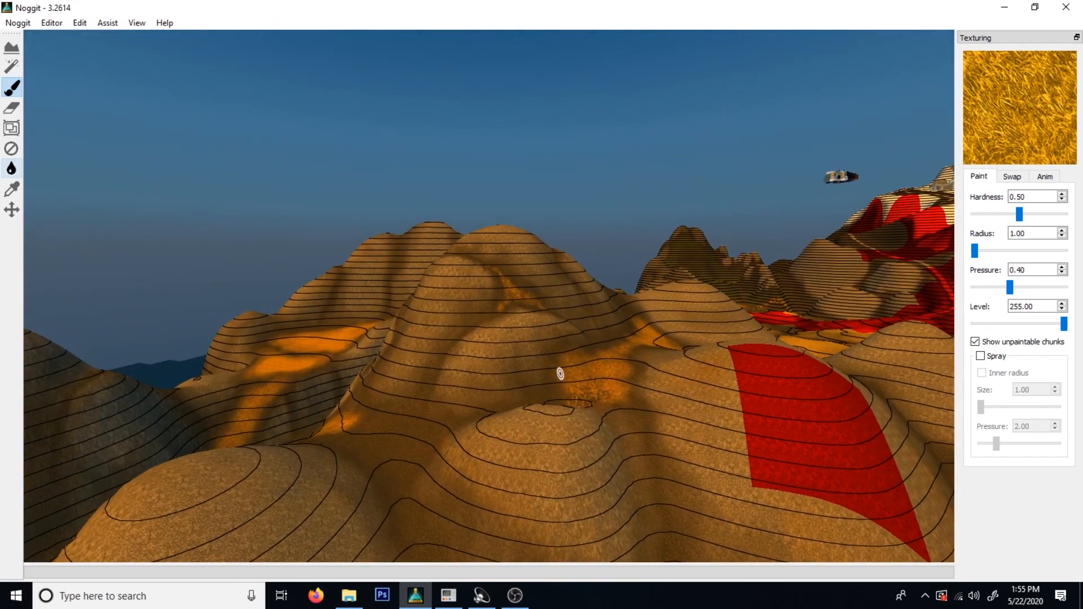
key("w")
right_click_drag(570, 280, 491, 314)
key("w")
right_click_drag(685, 341, 674, 385)
key("s")
key("w")
key("s")
Set the brush radius to 3 and paint grass across the low ground between the mountain's foot and the rounded rocks in front
mouse_move(694, 242)
right_mouse_down()
mouse_move(506, 306)
mouse_move(632, 352)
right_mouse_up()
key("w")
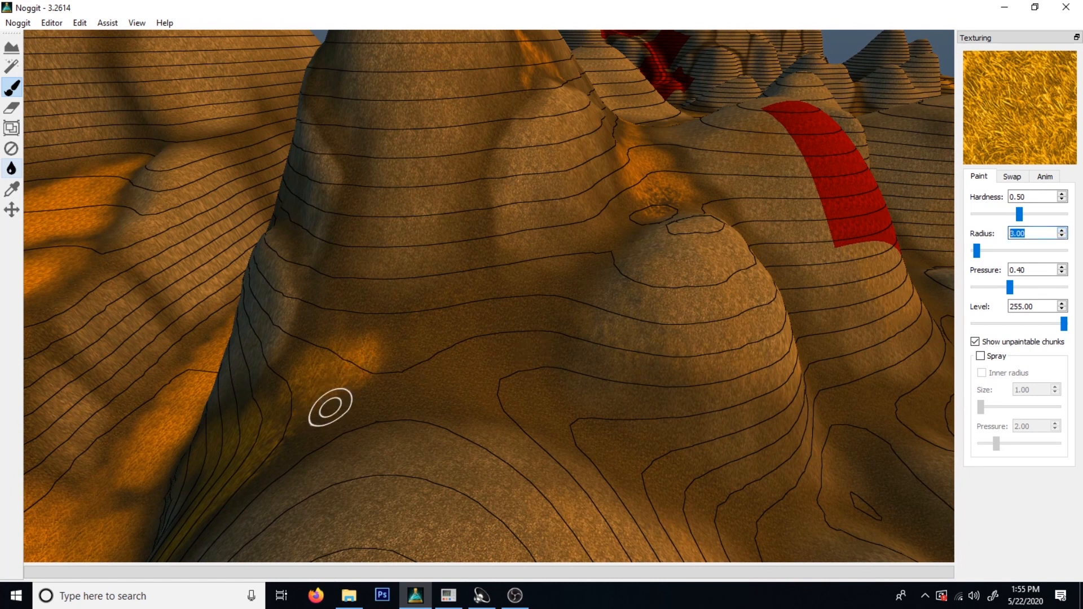
left_click_drag(379, 400, 455, 397)
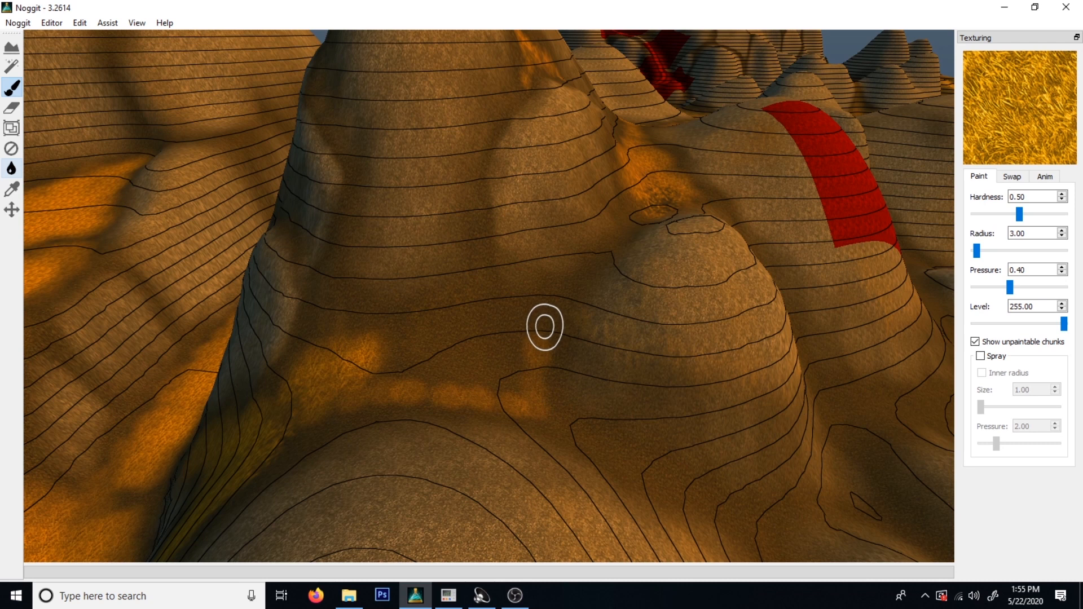
mouse_move(480, 324)
left_mouse_down()
mouse_move(393, 353)
mouse_move(517, 382)
mouse_move(505, 351)
mouse_move(447, 357)
mouse_move(509, 341)
mouse_move(547, 308)
mouse_move(536, 389)
mouse_move(549, 418)
mouse_move(536, 389)
mouse_move(507, 380)
mouse_move(508, 339)
mouse_move(455, 372)
mouse_move(404, 370)
mouse_move(431, 372)
left_mouse_up()
key("s")
mouse_move(431, 372)
right_mouse_down()
mouse_move(547, 340)
mouse_move(504, 380)
mouse_move(501, 403)
mouse_move(354, 247)
mouse_move(549, 235)
mouse_move(545, 256)
mouse_move(304, 287)
mouse_move(662, 218)
mouse_move(547, 196)
mouse_move(665, 297)
mouse_move(633, 304)
right_mouse_up()
key("w")
key("s")
key("w")
key("s")
Pick the dark texture and shade the edges of the new grass patch where it meets the surrounding rocks
left_click(541, 287, "ctrl")
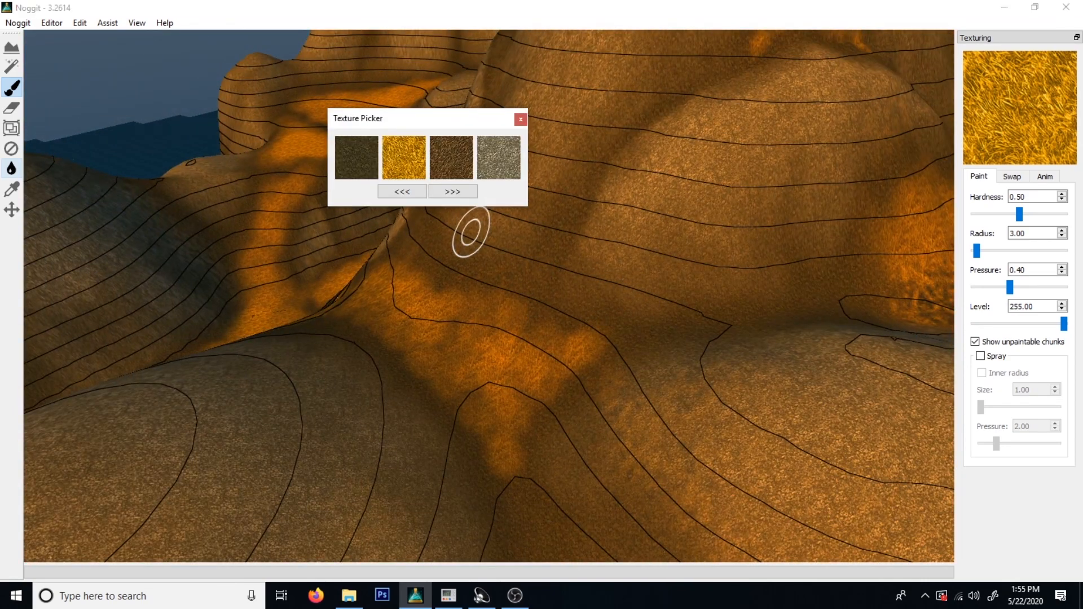
left_click(356, 158)
left_click(520, 118)
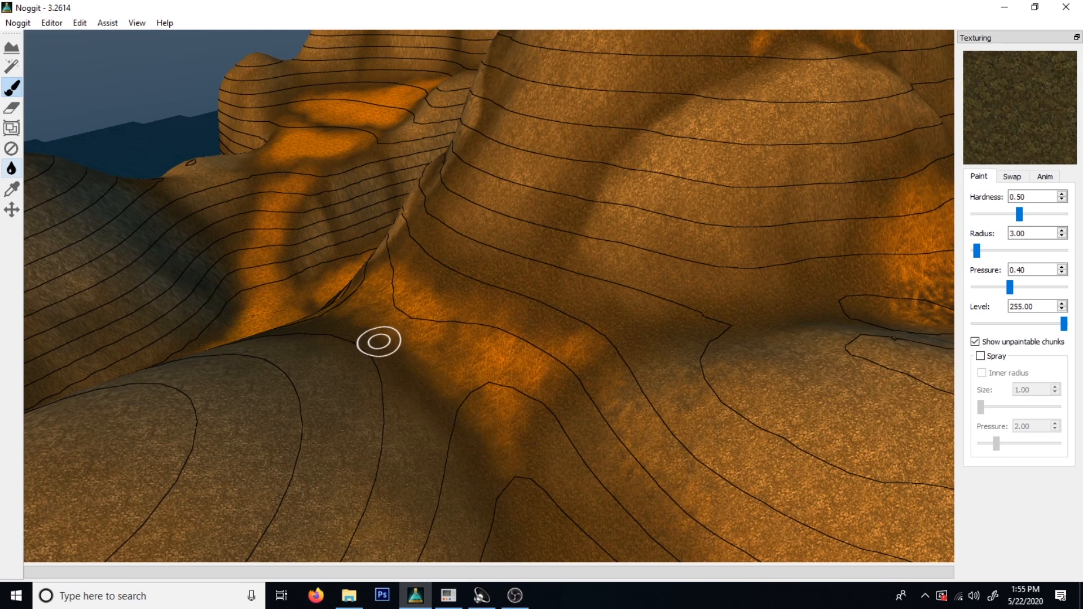
key("s")
Examine the finished rock shading and grass patches across the mountain from several distances and angles
mouse_move(467, 339)
right_mouse_down()
mouse_move(605, 356)
mouse_move(760, 319)
right_mouse_up()
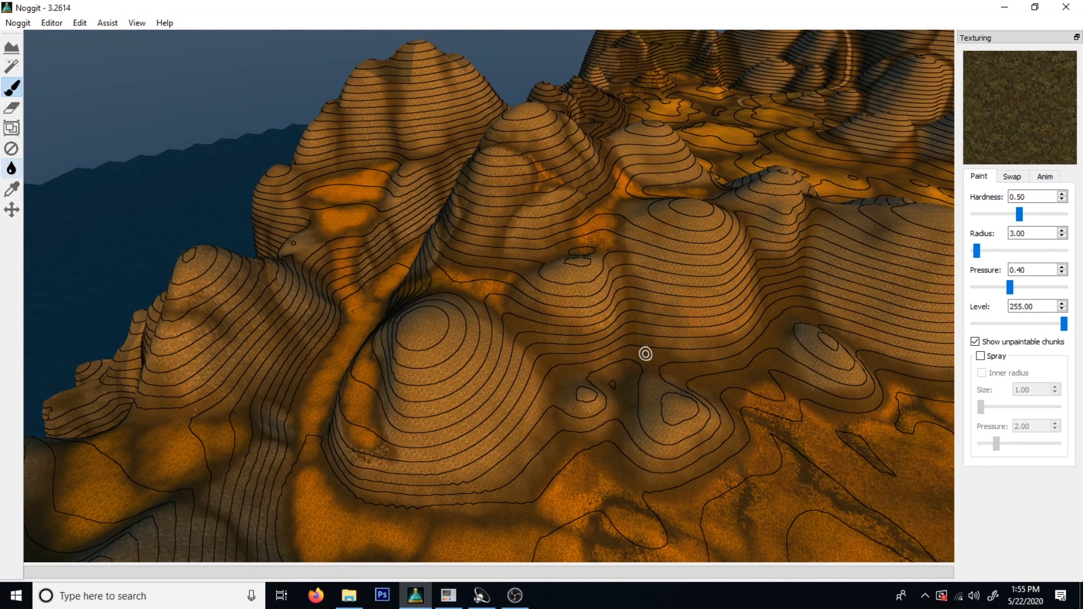
key("w")
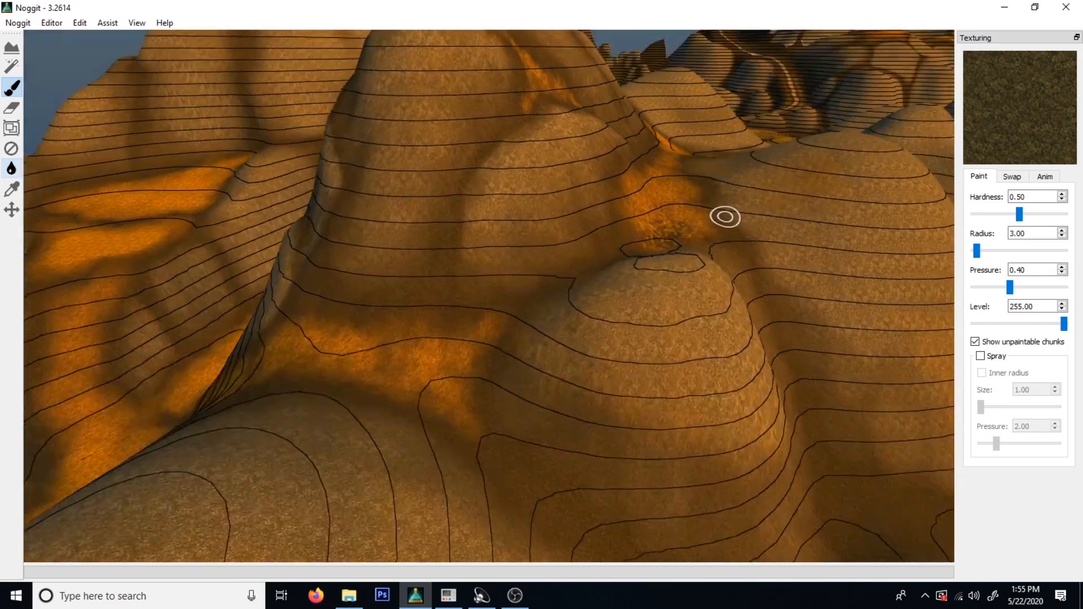
key("s")
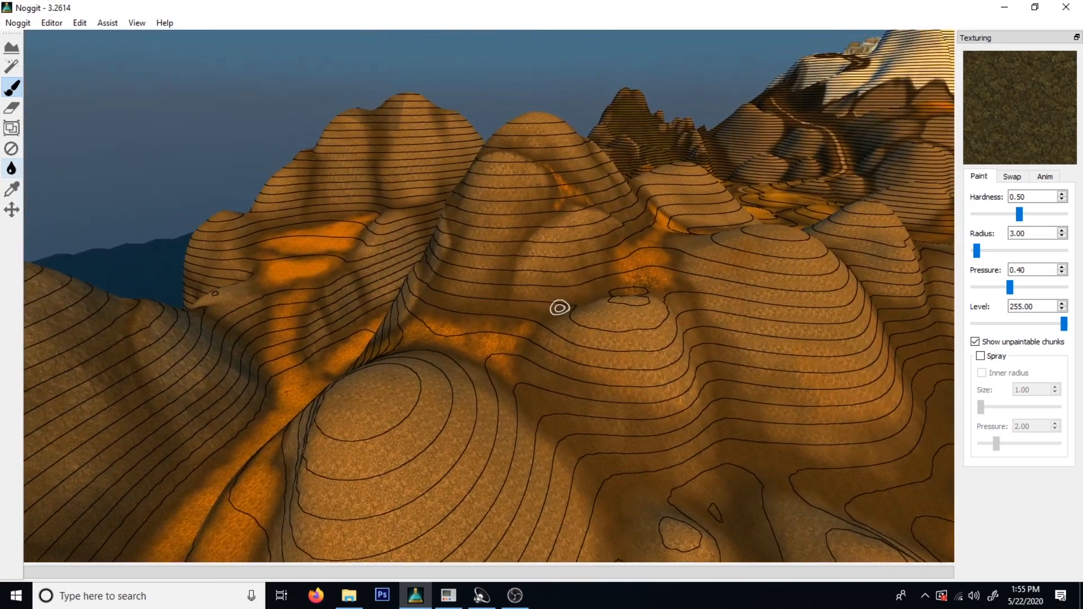
key("a")
right_click_drag(621, 315, 559, 336)
key("s")
key("s")
key("w")
key("s")
key("w")
key("w")
key("s")
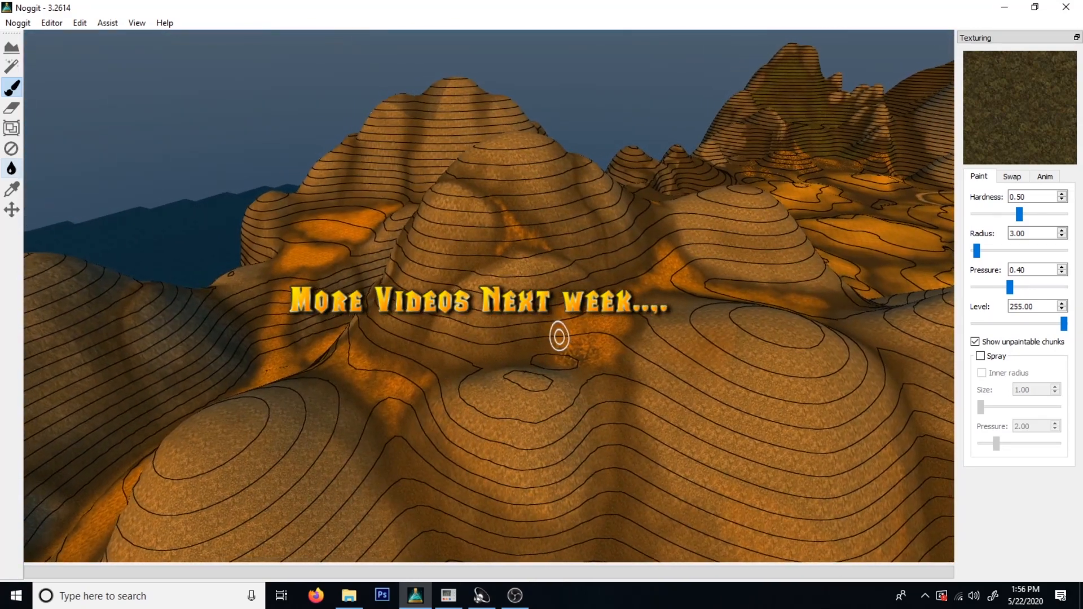